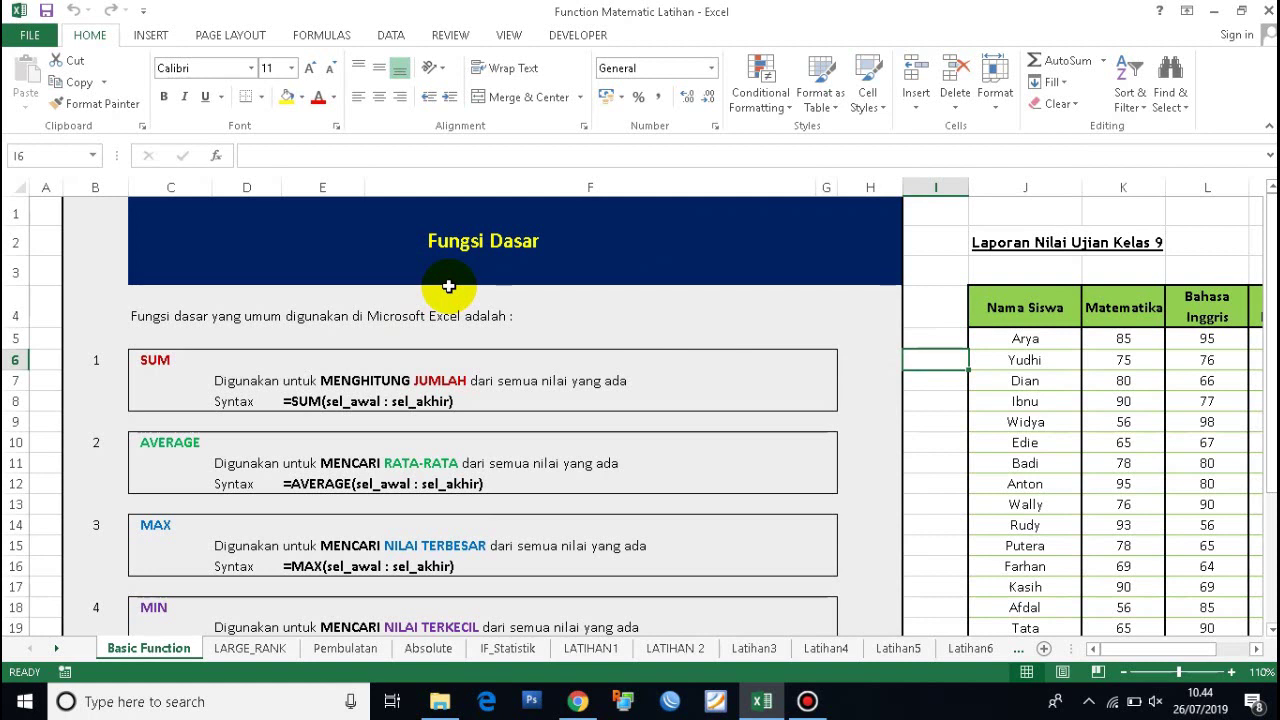
Review the SUM, AVERAGE, MAX, MIN and COUNT function entries in the notes.
{"action": "left_click", "coordinate": [154, 358]}
{"action": "left_click", "coordinate": [166, 445]}
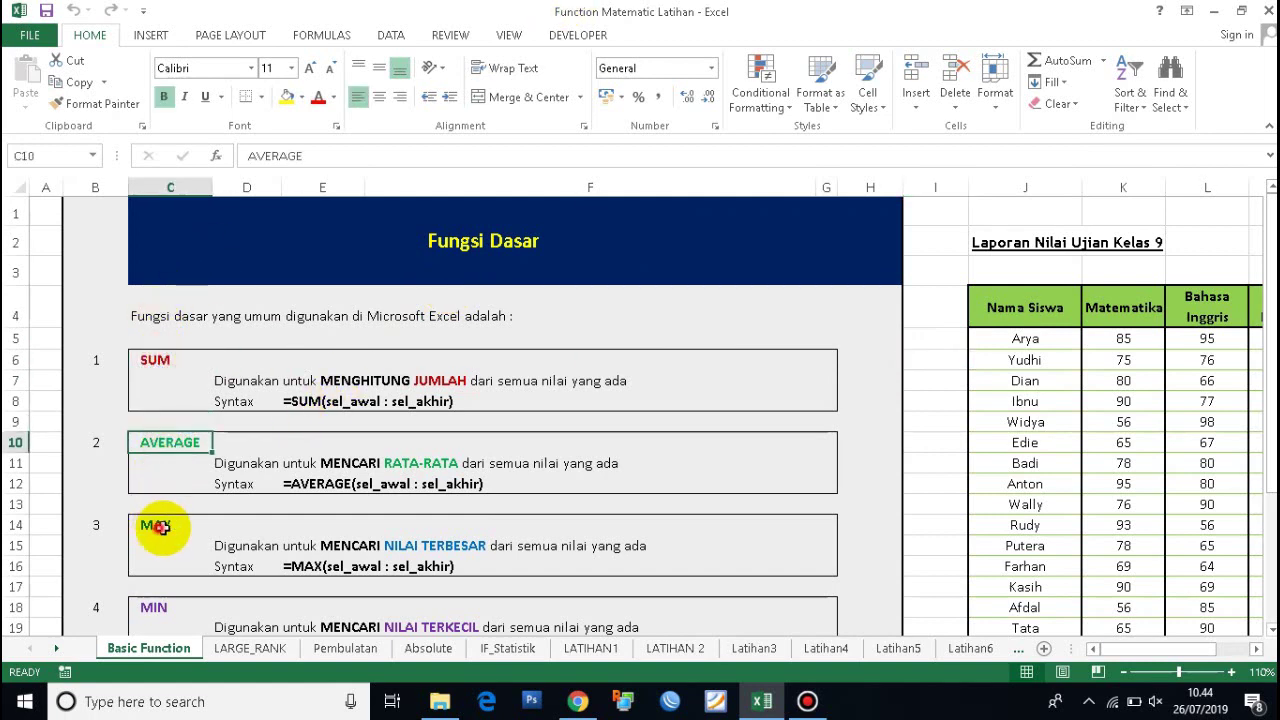
{"action": "left_click", "coordinate": [155, 525]}
{"action": "scroll", "coordinate": [160, 524], "scroll_direction": "down", "scroll_amount": 2}
{"action": "left_click", "coordinate": [160, 445]}
{"action": "left_click", "coordinate": [157, 522]}
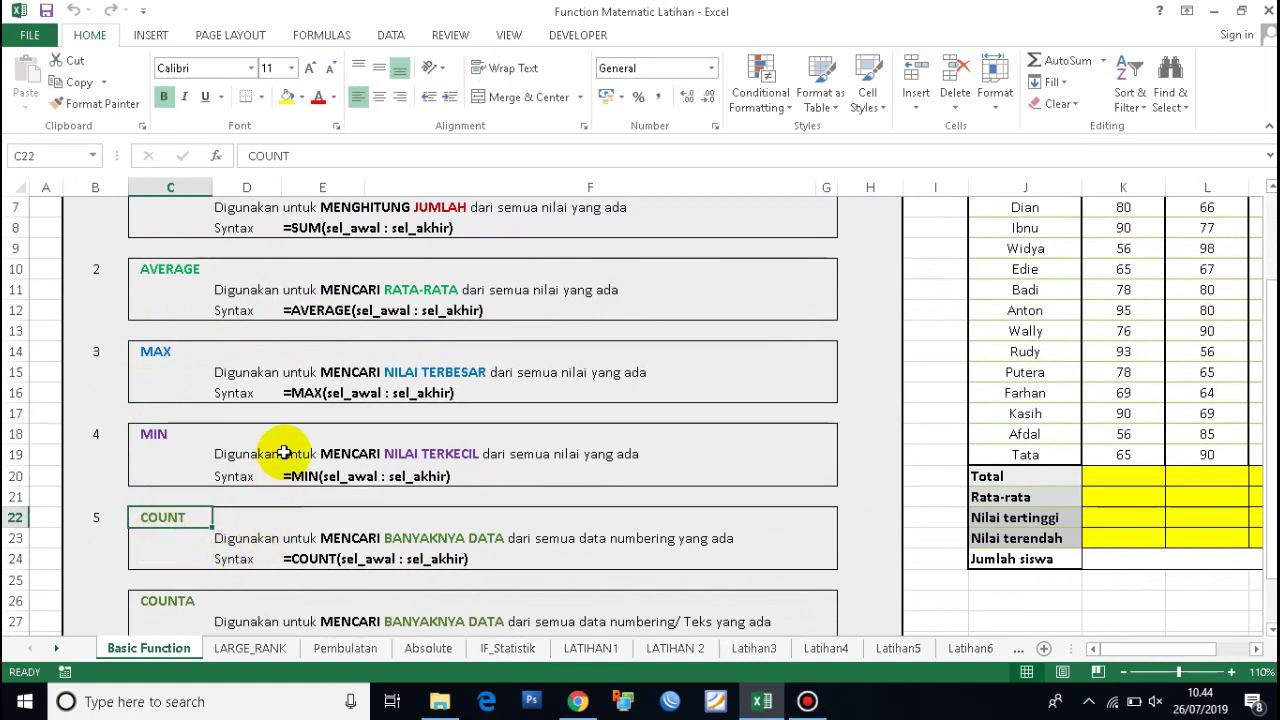
{"action": "scroll", "coordinate": [285, 430], "scroll_direction": "up", "scroll_amount": 2}
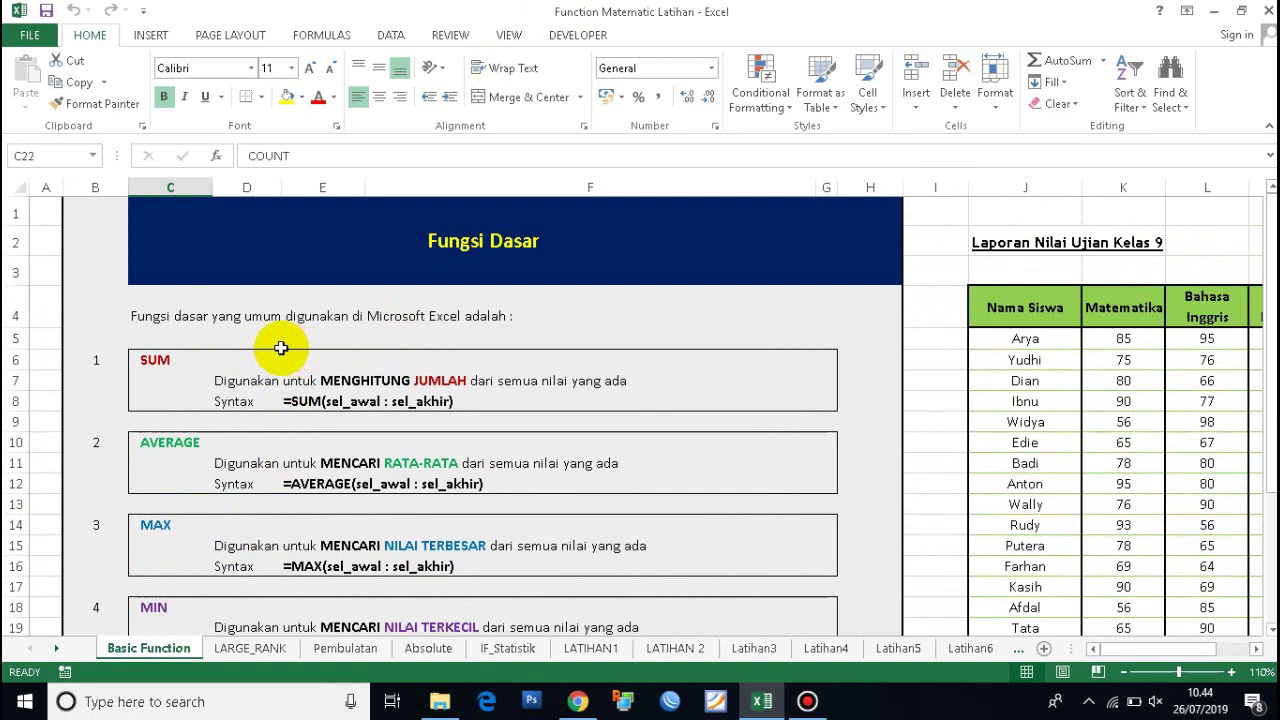
{"action": "left_click", "coordinate": [145, 362]}
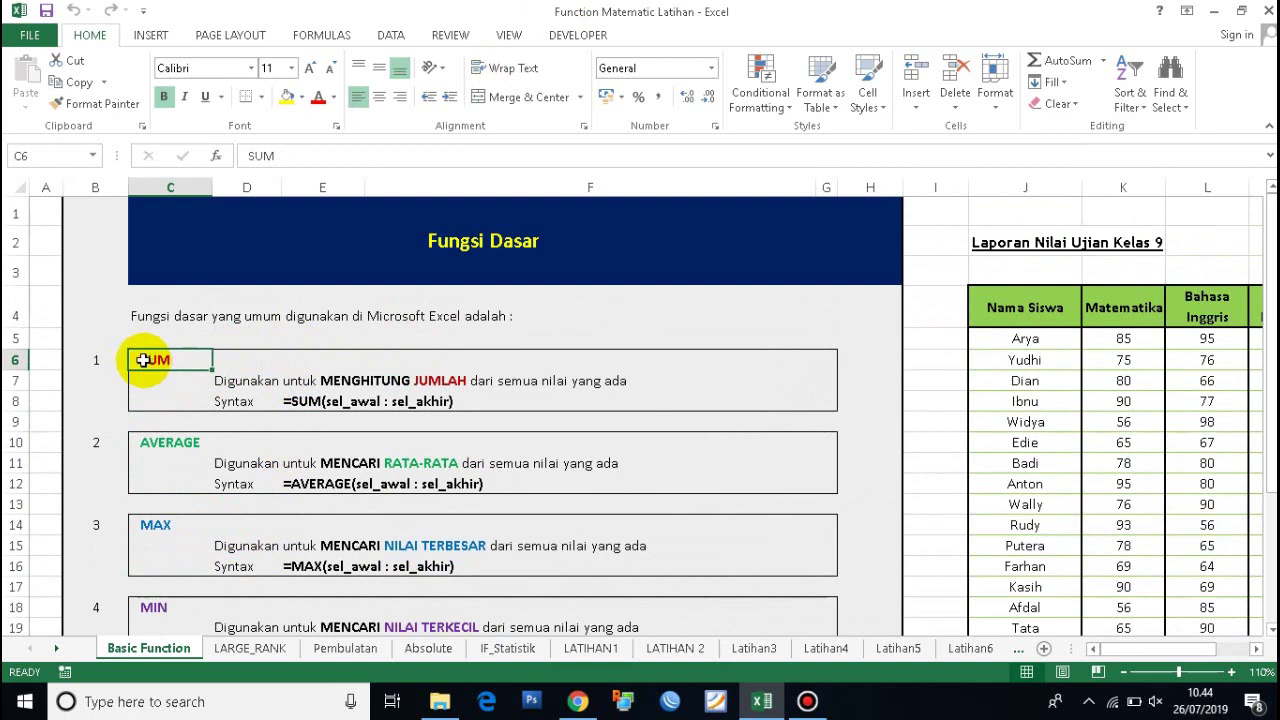
{"action": "left_click", "coordinate": [456, 380]}
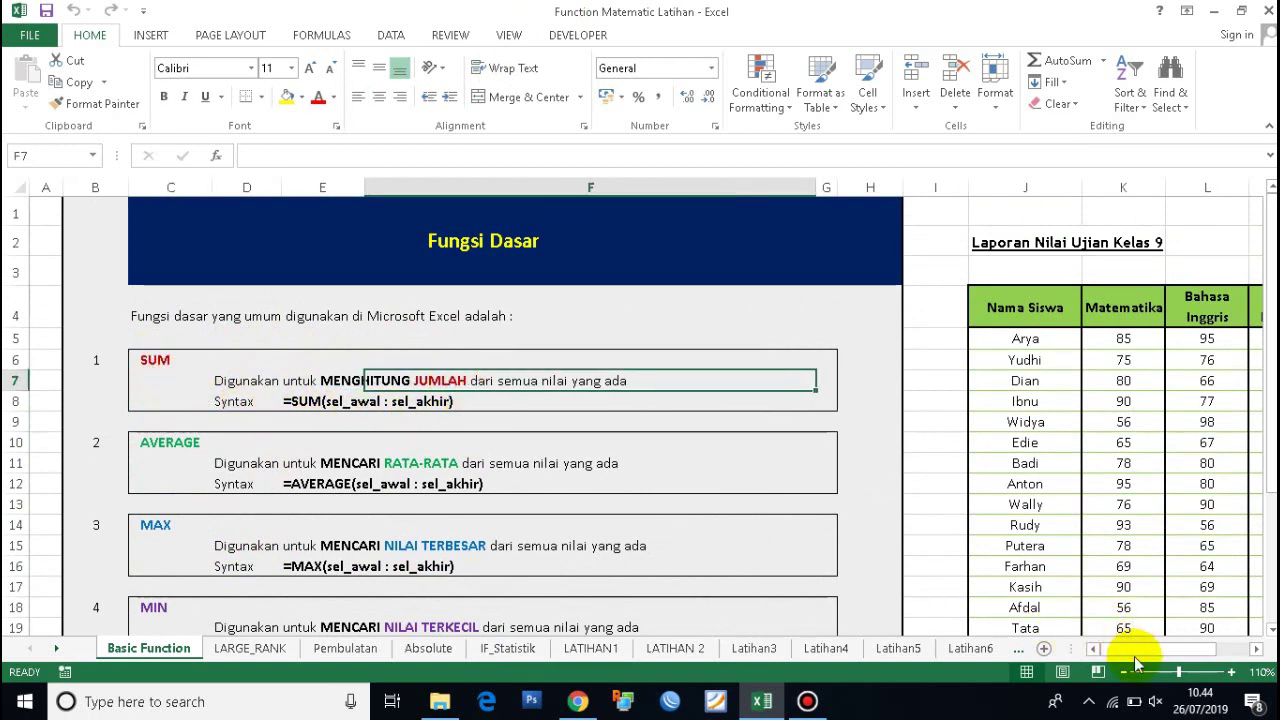
Highlight the Matematika scores from Arya's K5 to Afdal's K18.
{"action": "left_click_drag", "start_coordinate": [1135, 648], "coordinate": [1148, 648]}
{"action": "left_click_drag", "start_coordinate": [1098, 340], "coordinate": [1091, 606]}
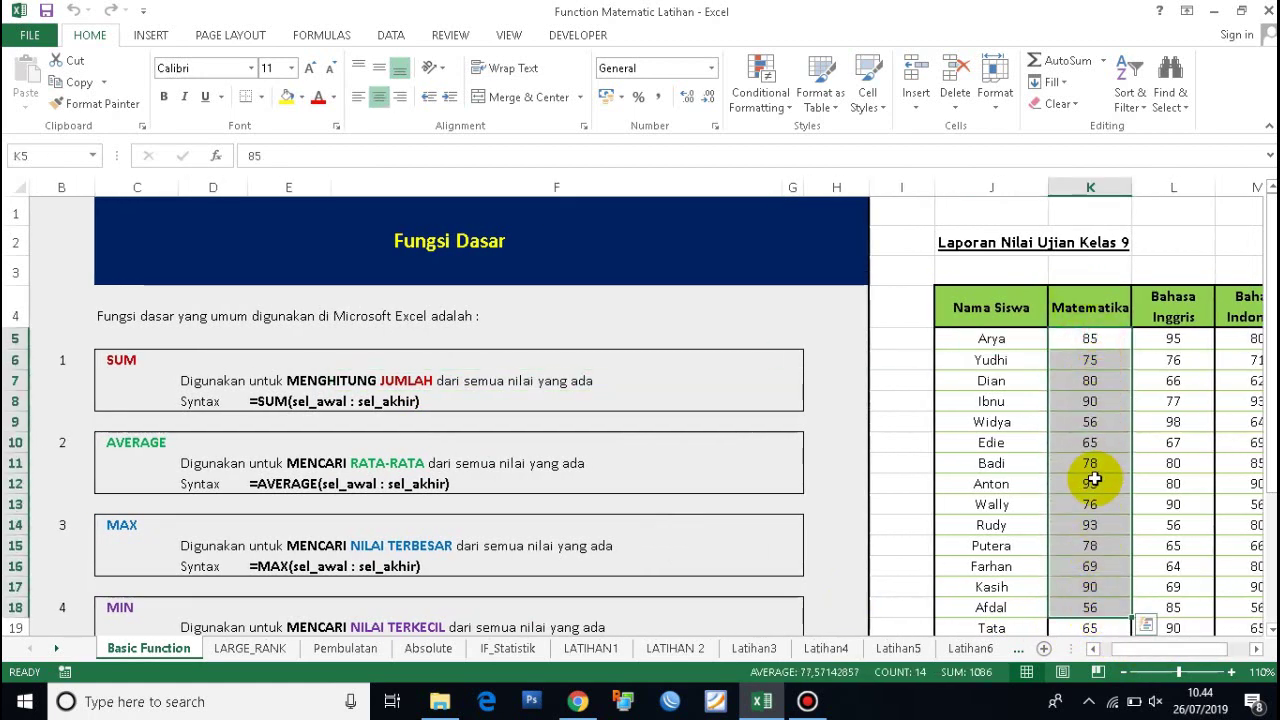
{"action": "left_click", "coordinate": [460, 480]}
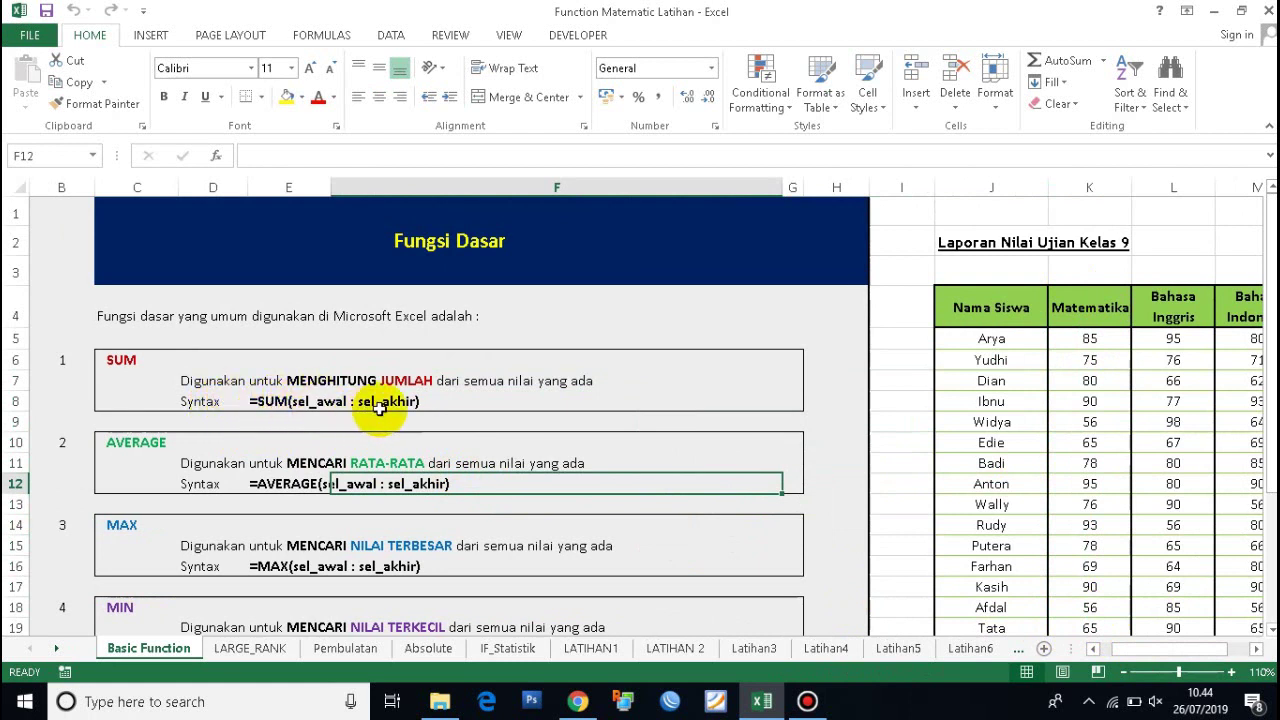
{"action": "left_click", "coordinate": [1090, 340]}
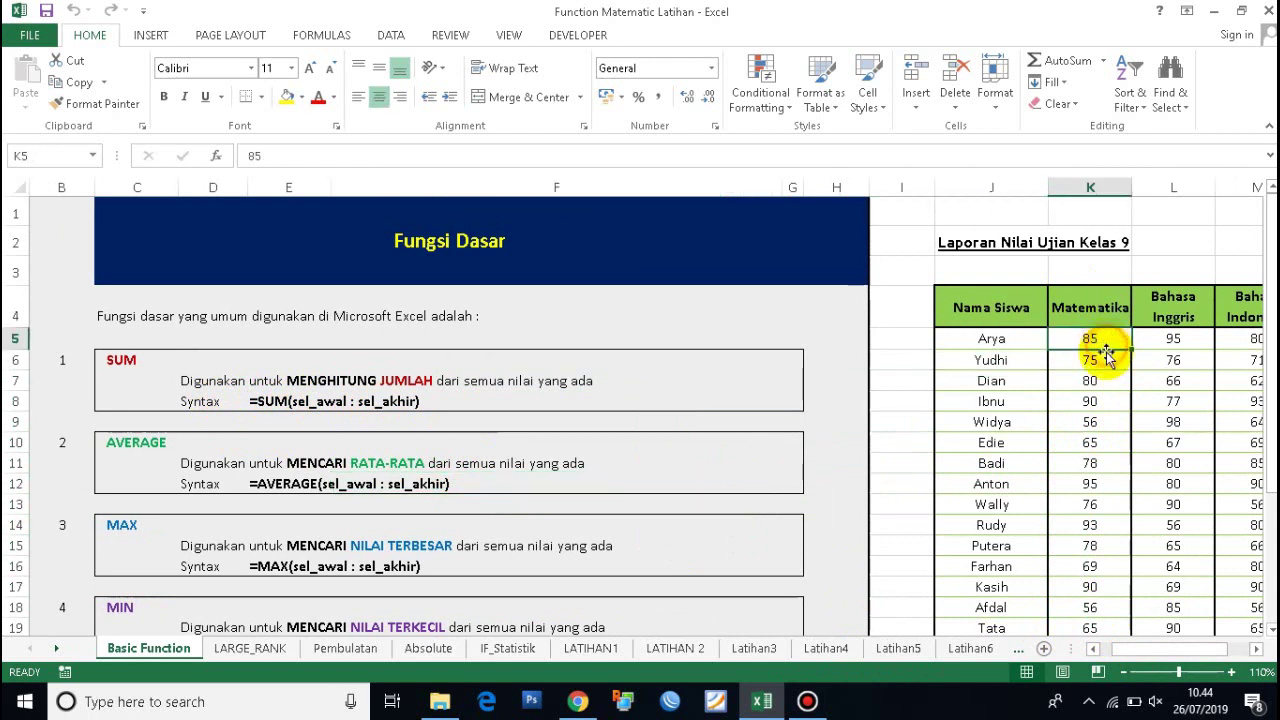
{"action": "left_click", "coordinate": [1087, 610]}
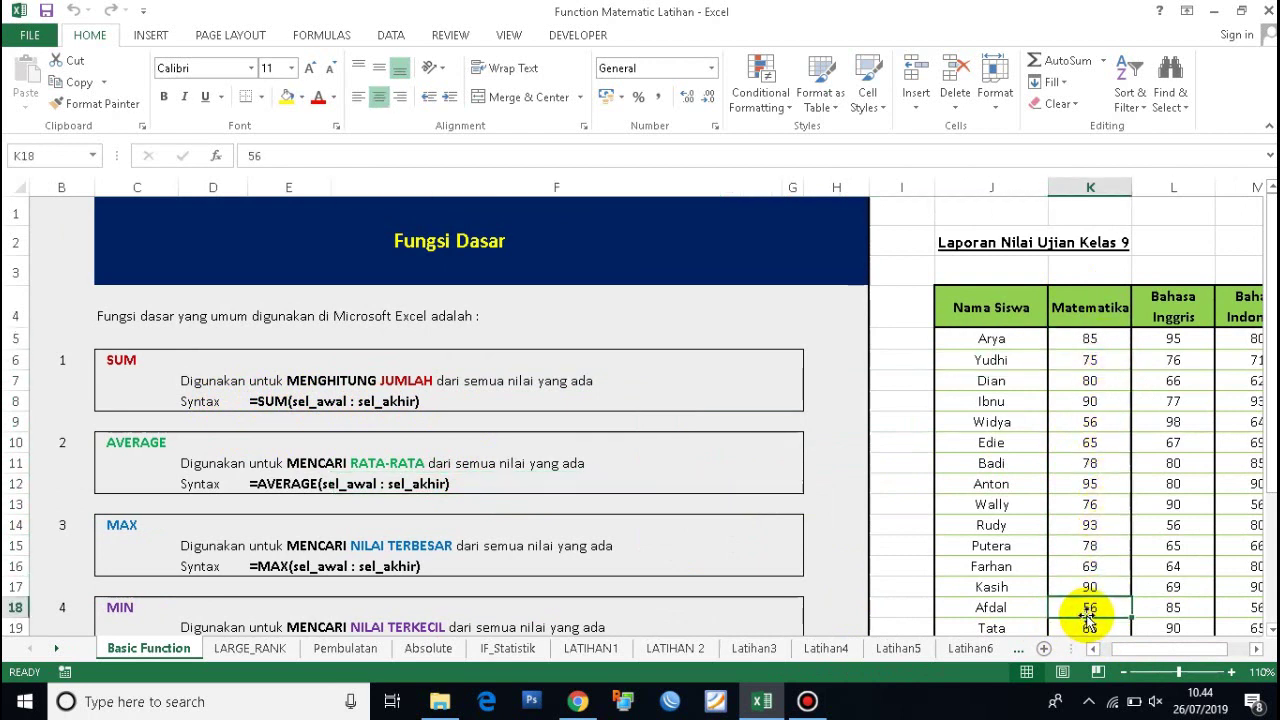
Read the AVERAGE, MAX and MIN syntax lines in the function notes.
{"action": "mouse_move", "coordinate": [762, 701]}
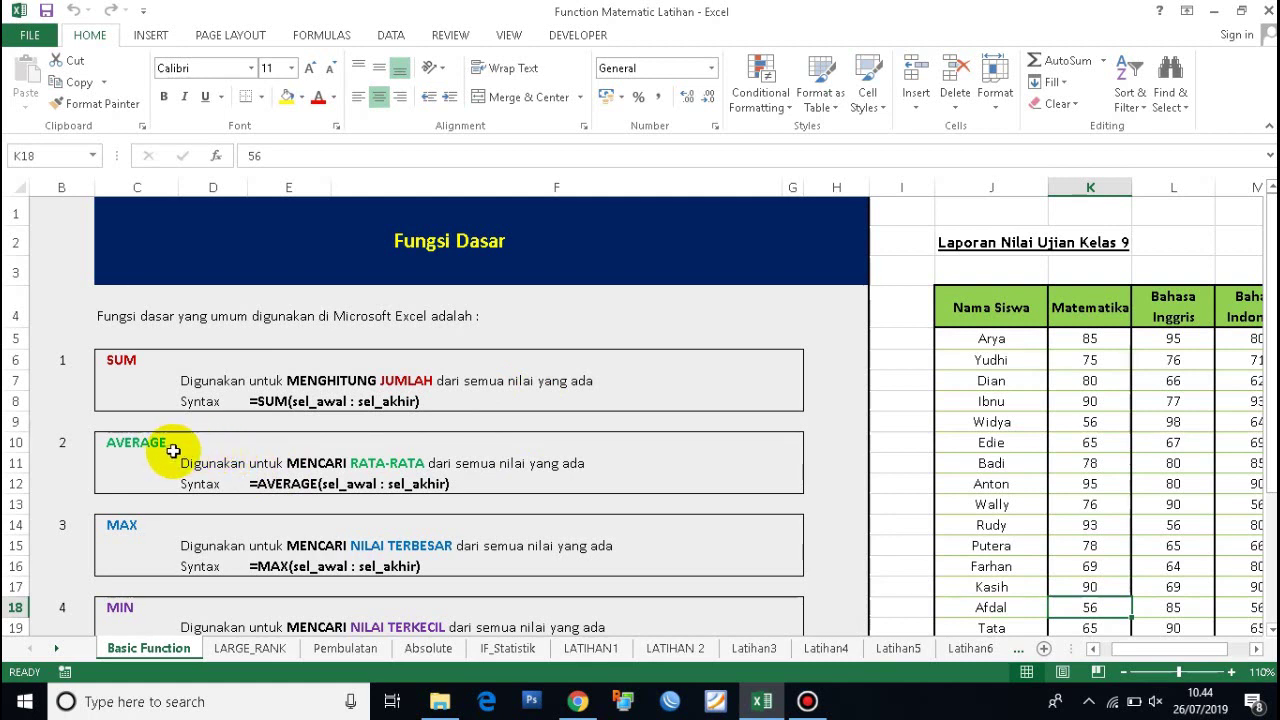
{"action": "left_click", "coordinate": [141, 440]}
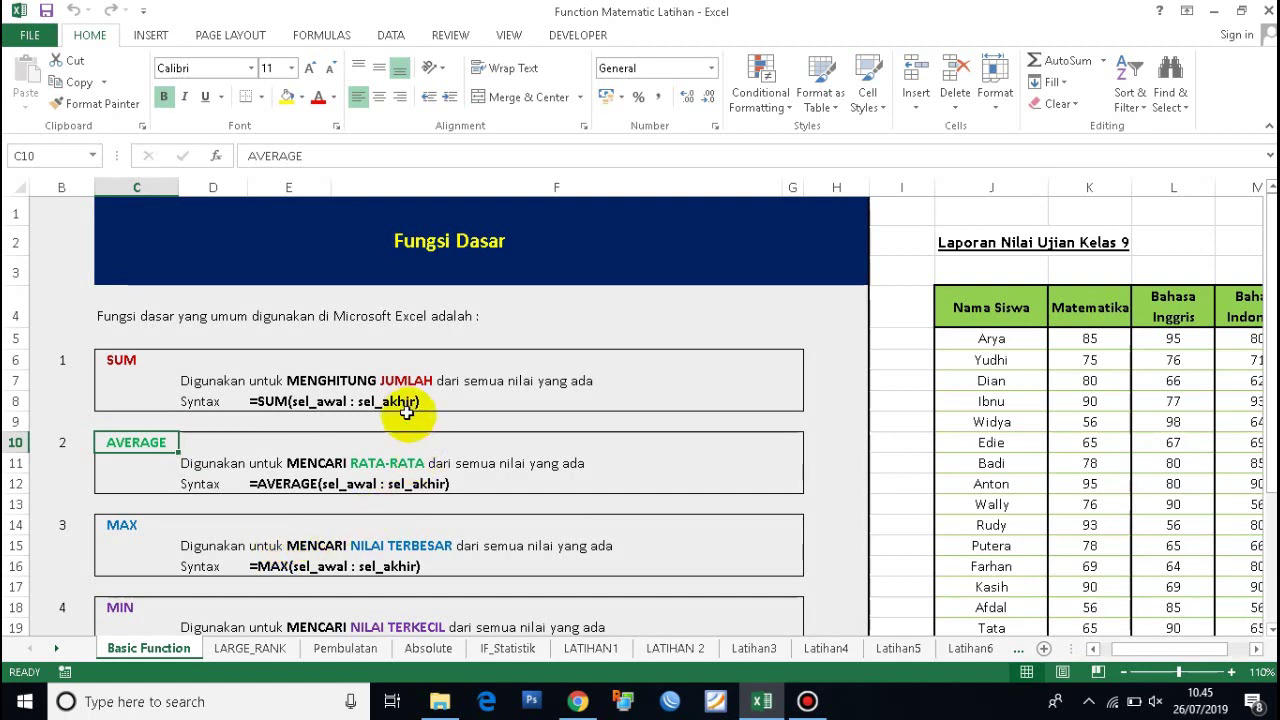
{"action": "left_click", "coordinate": [349, 485]}
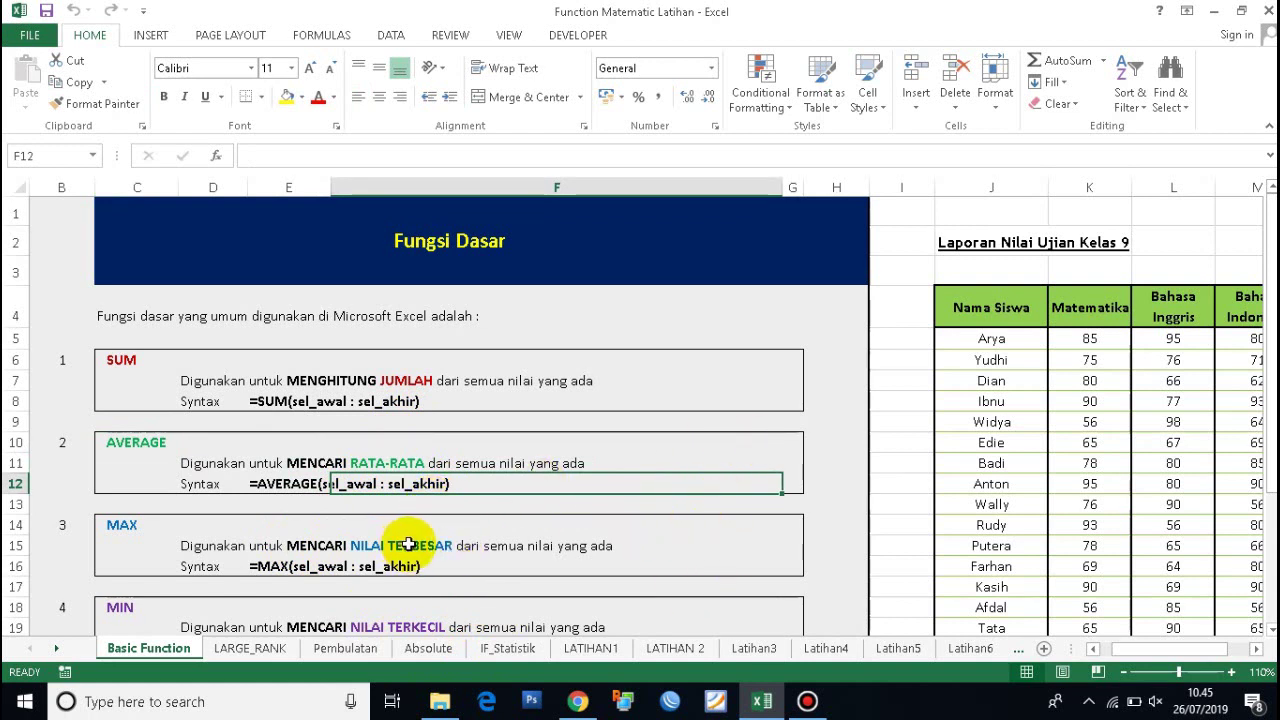
{"action": "left_click", "coordinate": [128, 527]}
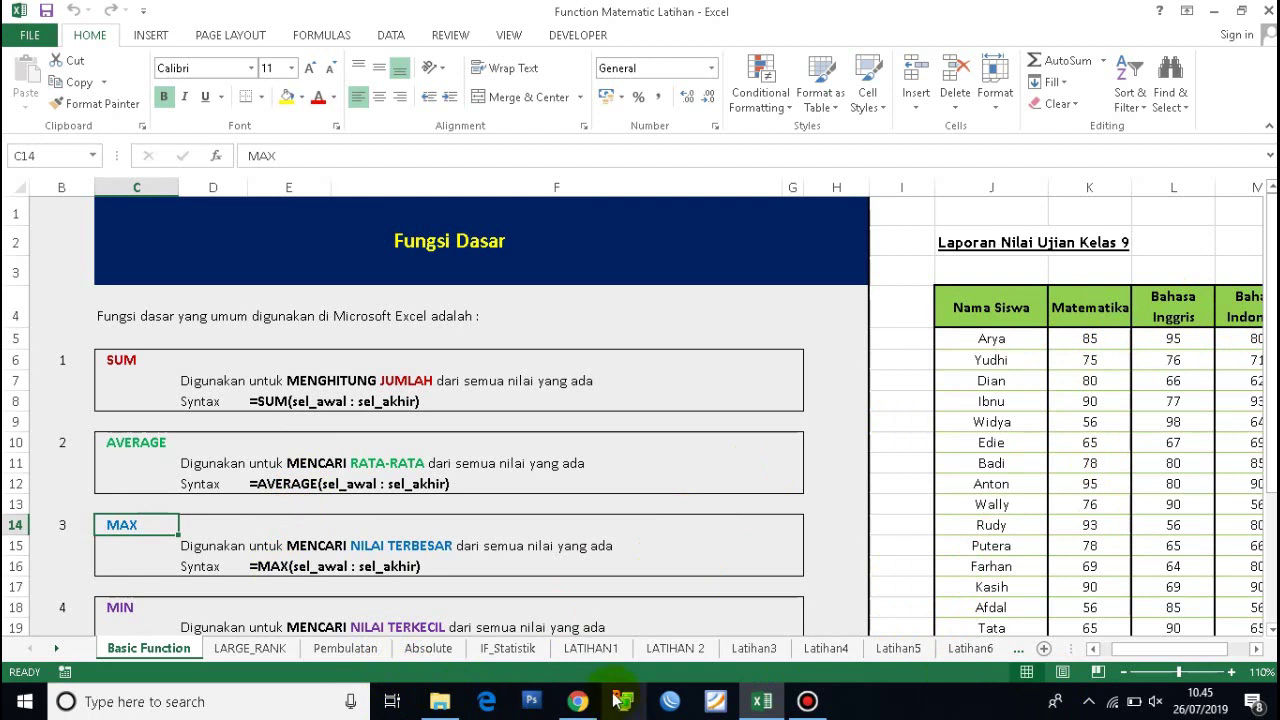
{"action": "left_click", "coordinate": [262, 566]}
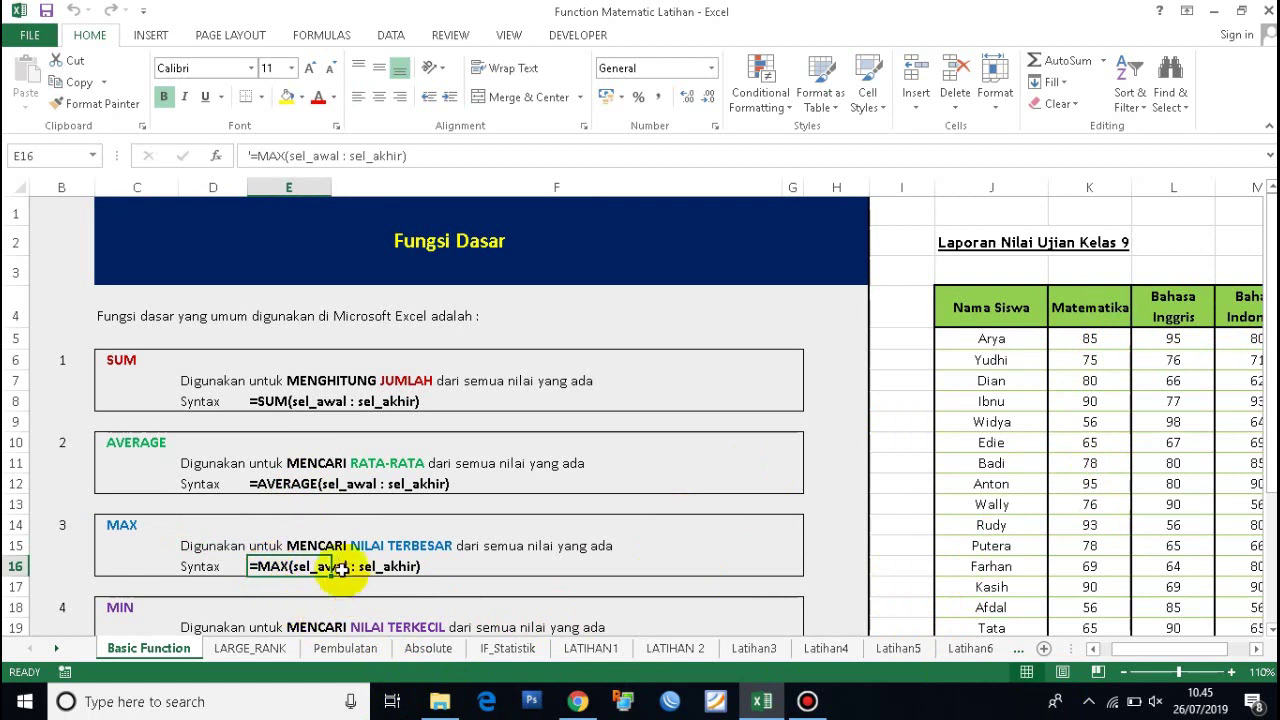
{"action": "left_click", "coordinate": [399, 568]}
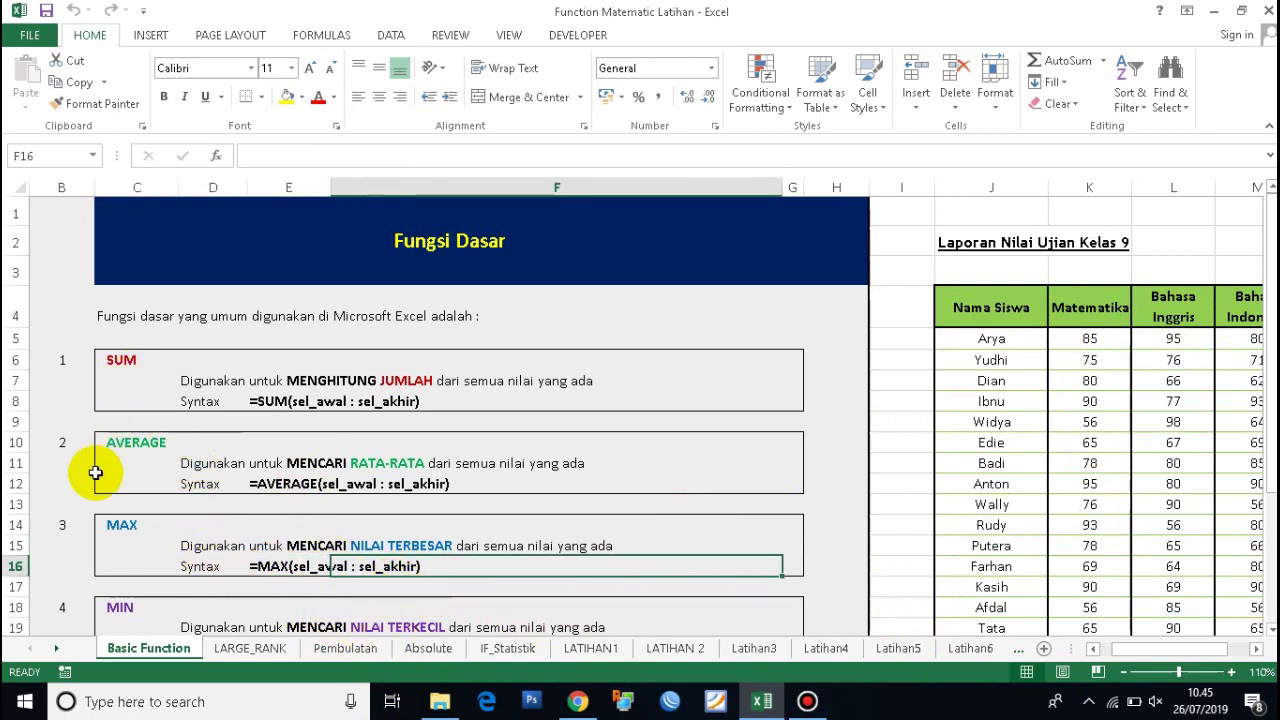
{"action": "scroll", "coordinate": [250, 540], "scroll_direction": "down", "scroll_amount": 1}
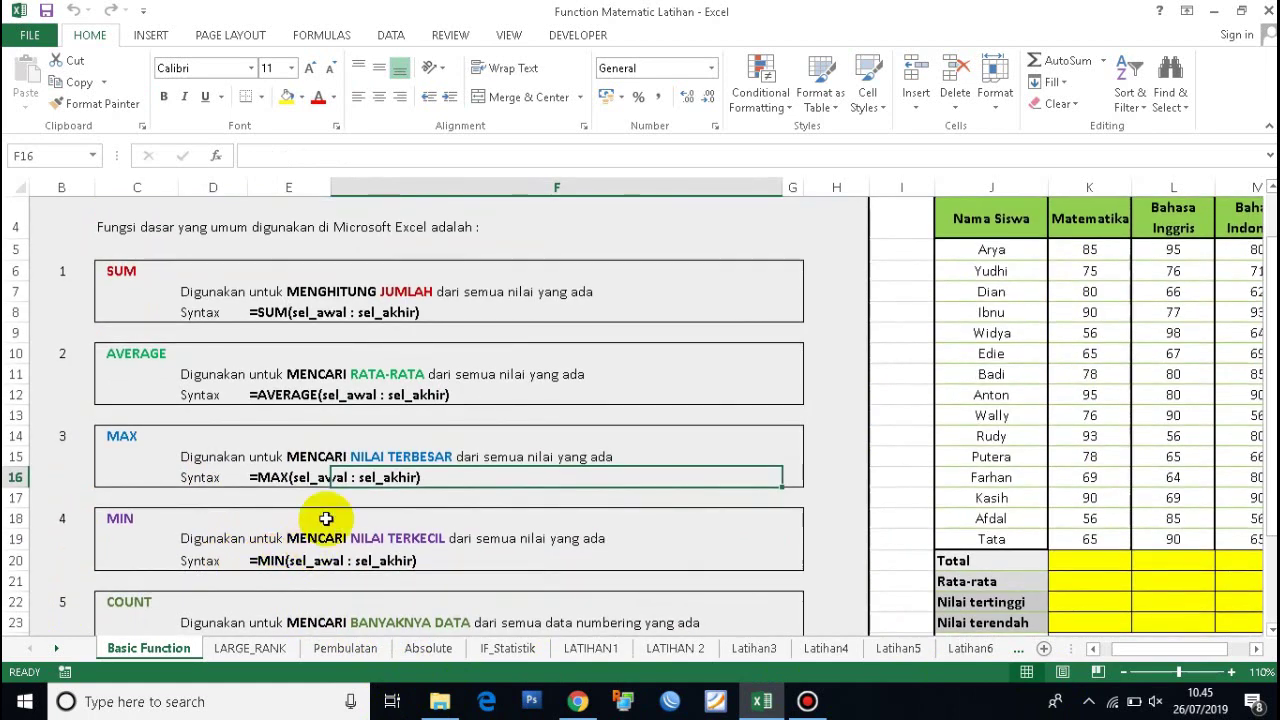
{"action": "left_click", "coordinate": [278, 474]}
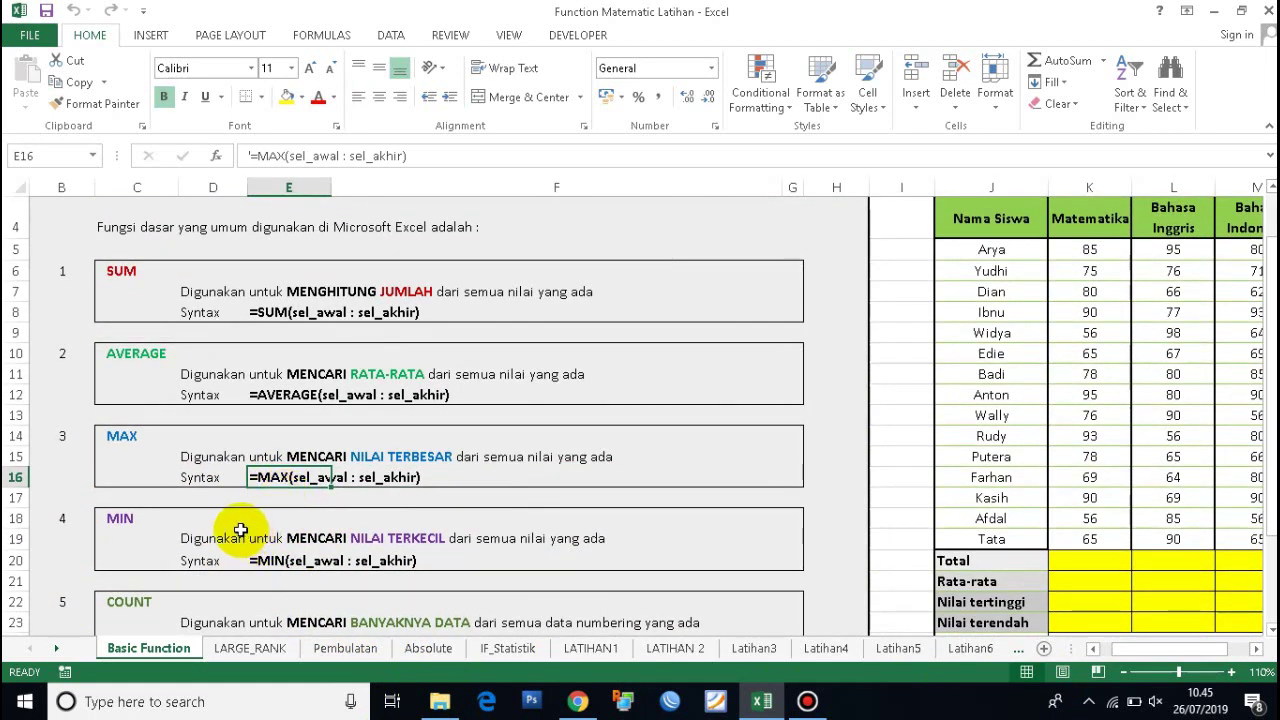
{"action": "left_click", "coordinate": [177, 525]}
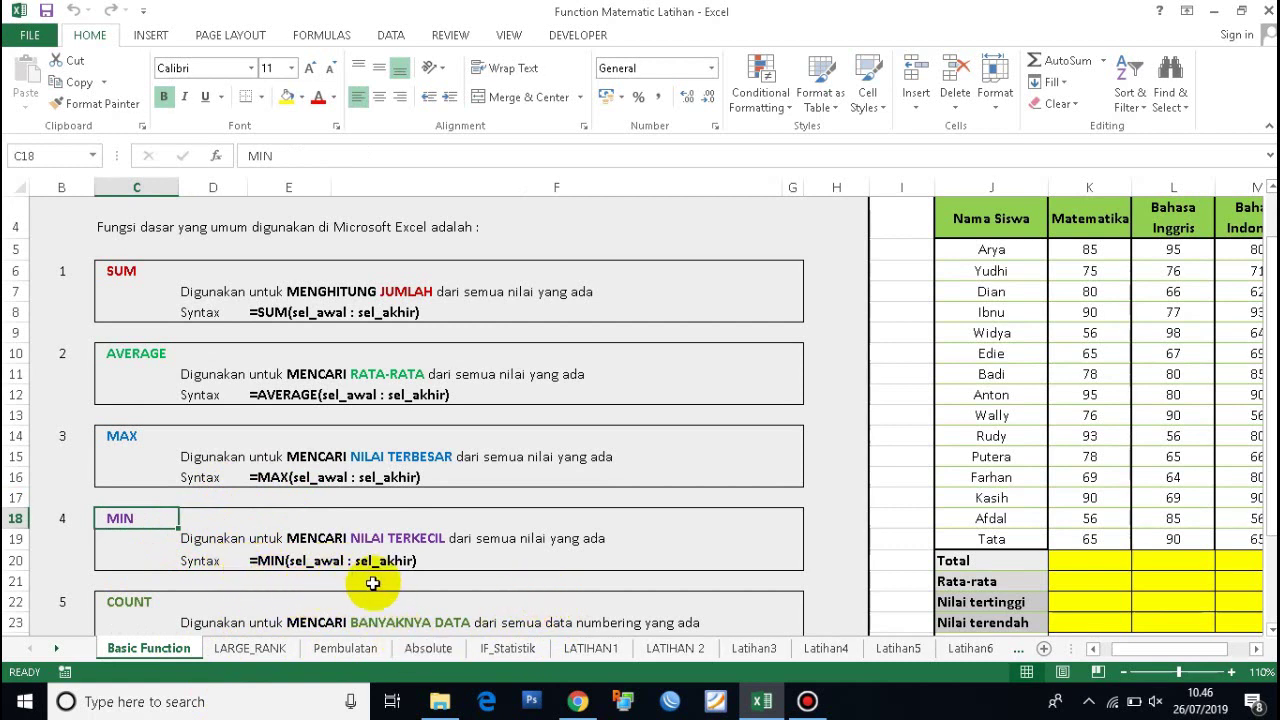
Select the Matematika score range from Arya's K5 down to Tata's K19.
{"action": "left_click", "coordinate": [1086, 251]}
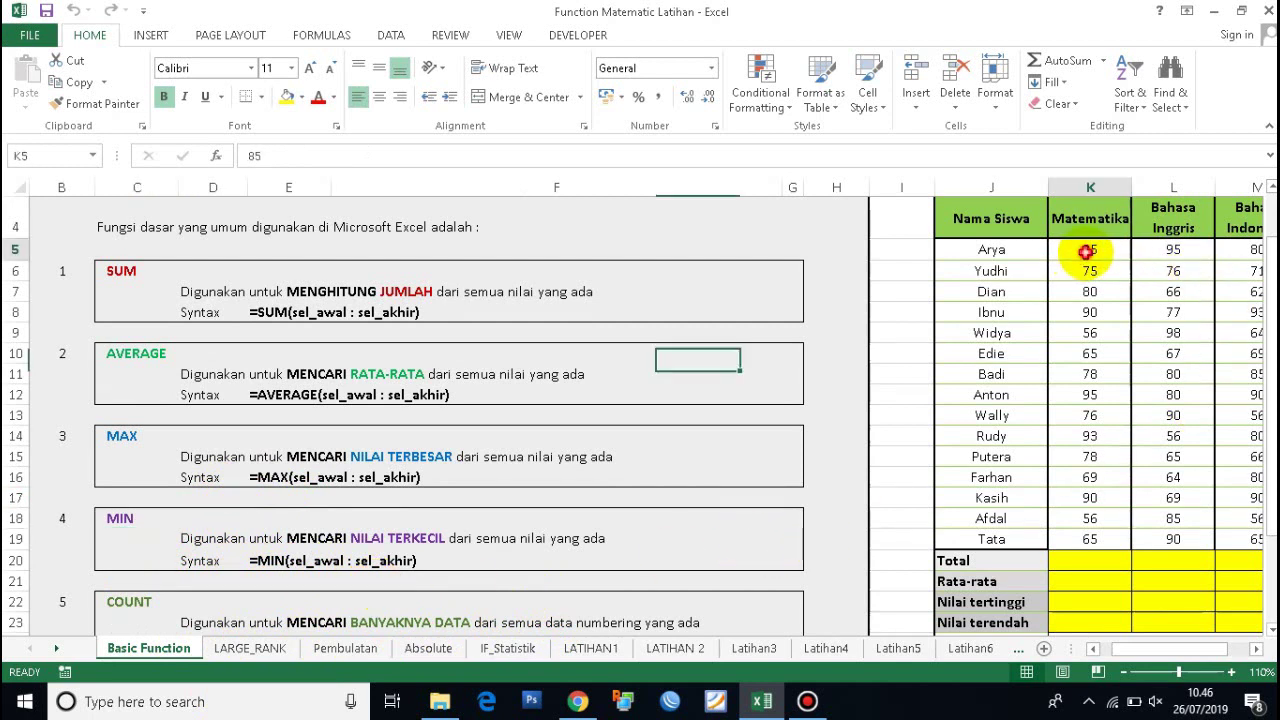
{"action": "left_click", "coordinate": [1080, 545]}
{"action": "scroll", "coordinate": [294, 463], "scroll_direction": "down", "scroll_amount": 1}
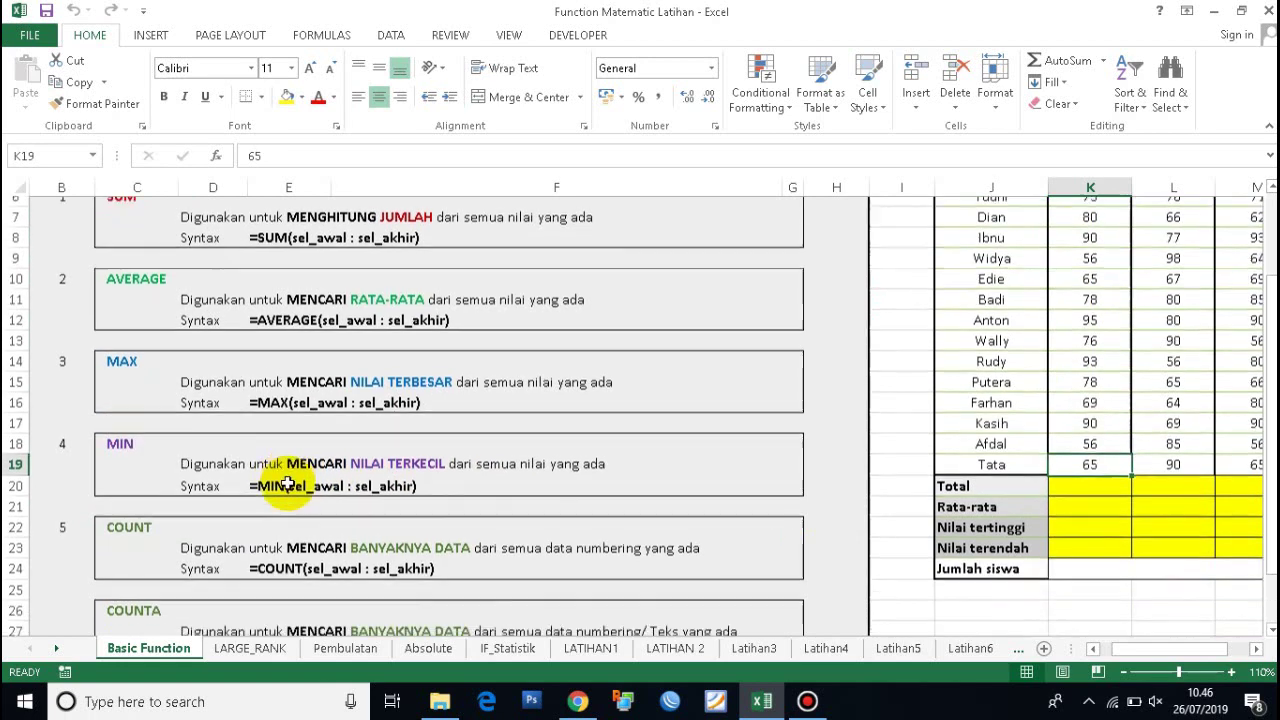
{"action": "scroll", "coordinate": [288, 482], "scroll_direction": "down", "scroll_amount": 1}
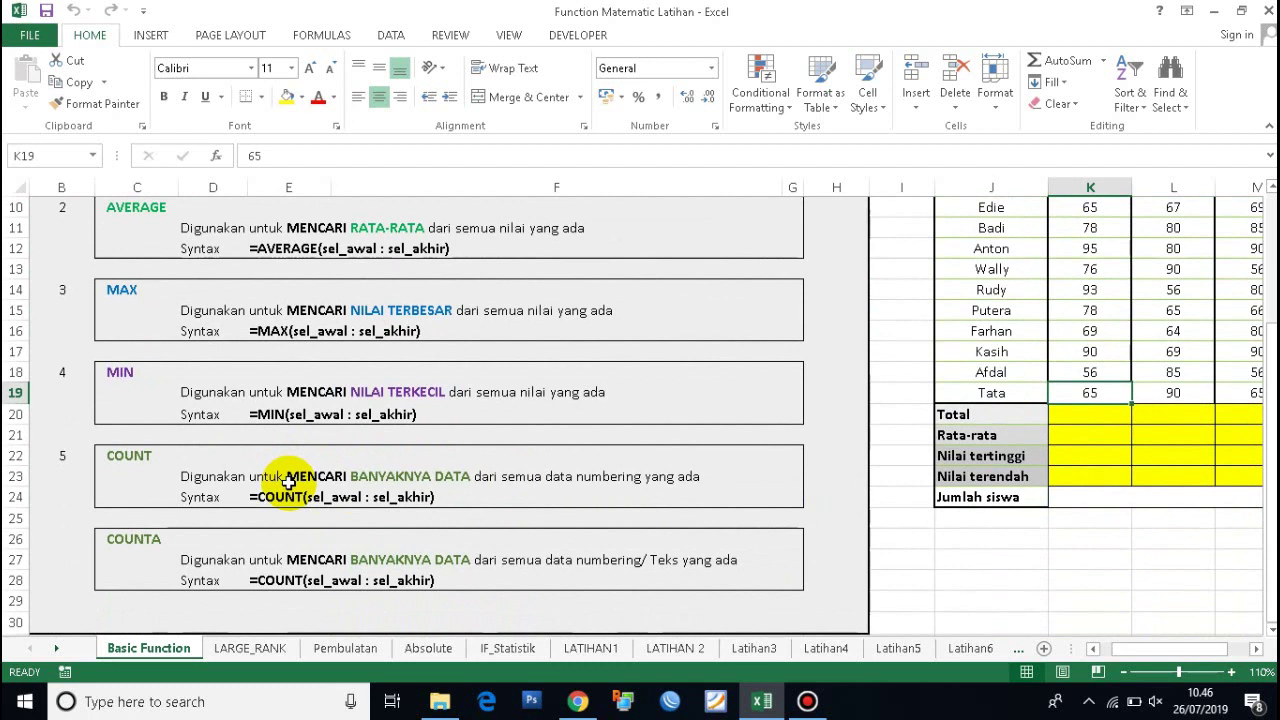
{"action": "scroll", "coordinate": [1050, 400], "scroll_direction": "up", "scroll_amount": 1}
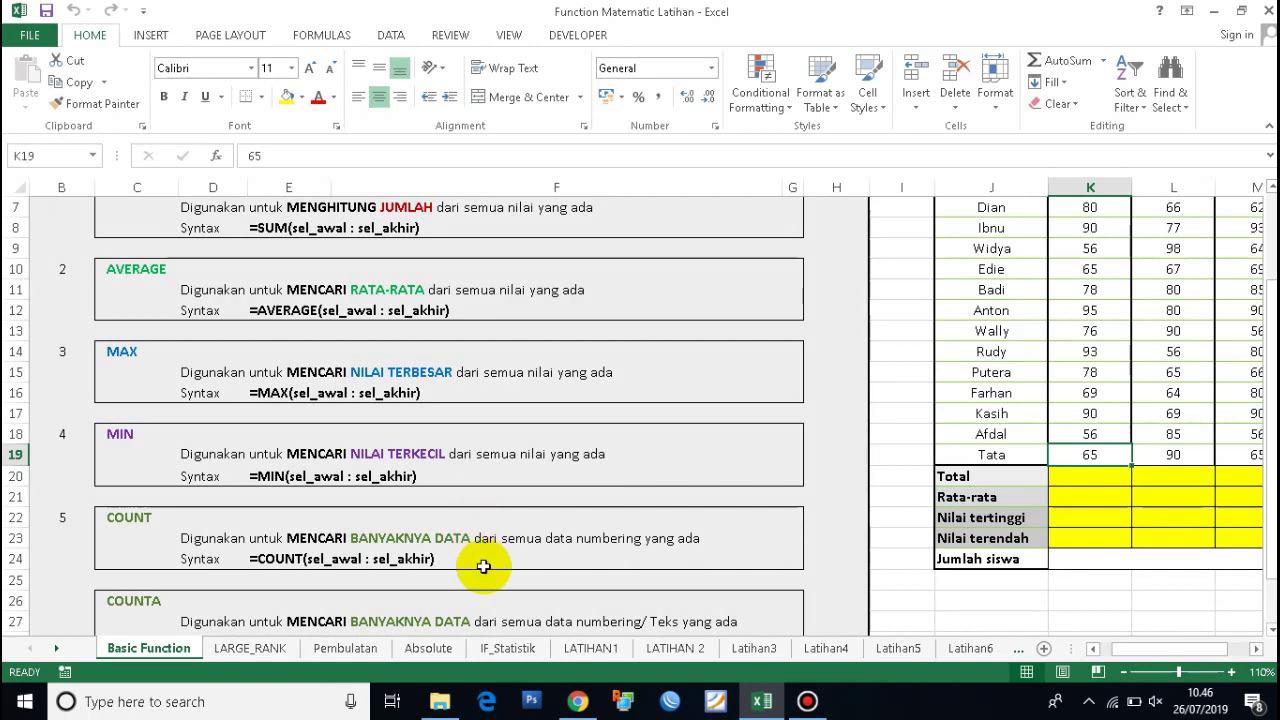
{"action": "scroll", "coordinate": [495, 563], "scroll_direction": "down", "scroll_amount": 1}
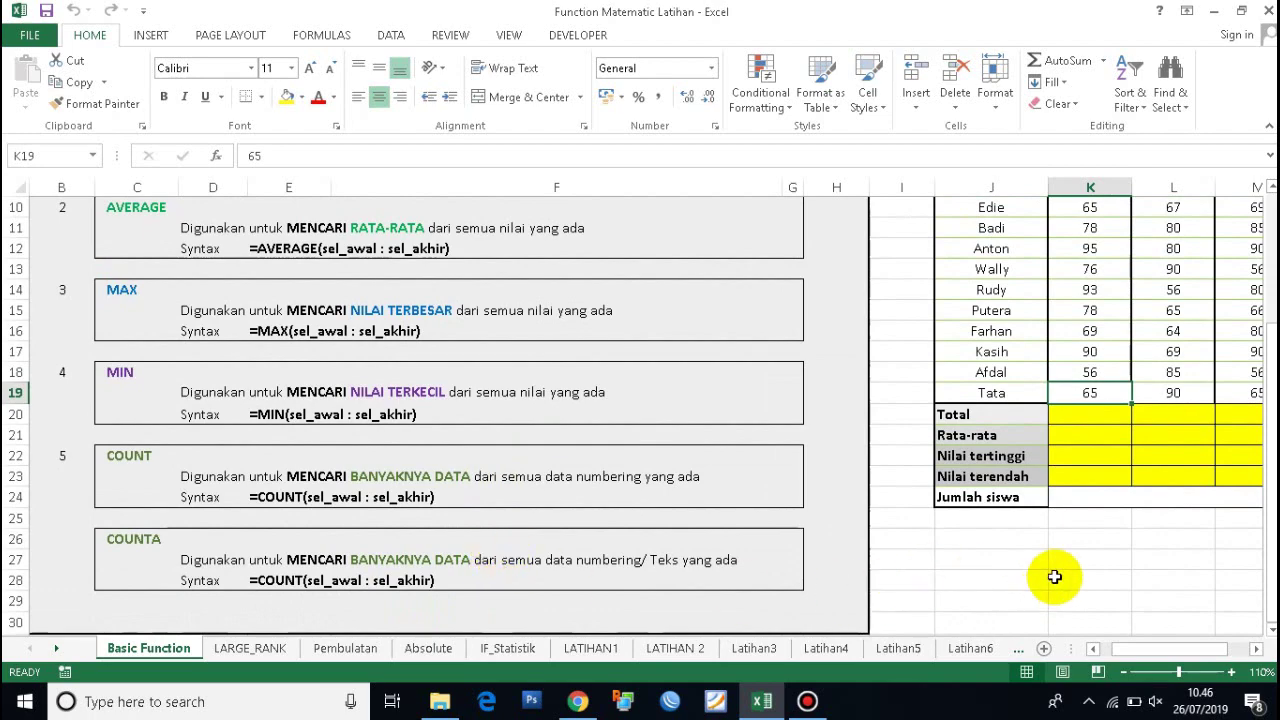
{"action": "scroll", "coordinate": [1094, 476], "scroll_direction": "up", "scroll_amount": 1}
{"action": "scroll", "coordinate": [1094, 420], "scroll_direction": "up", "scroll_amount": 1}
{"action": "scroll", "coordinate": [491, 580], "scroll_direction": "down", "scroll_amount": 3}
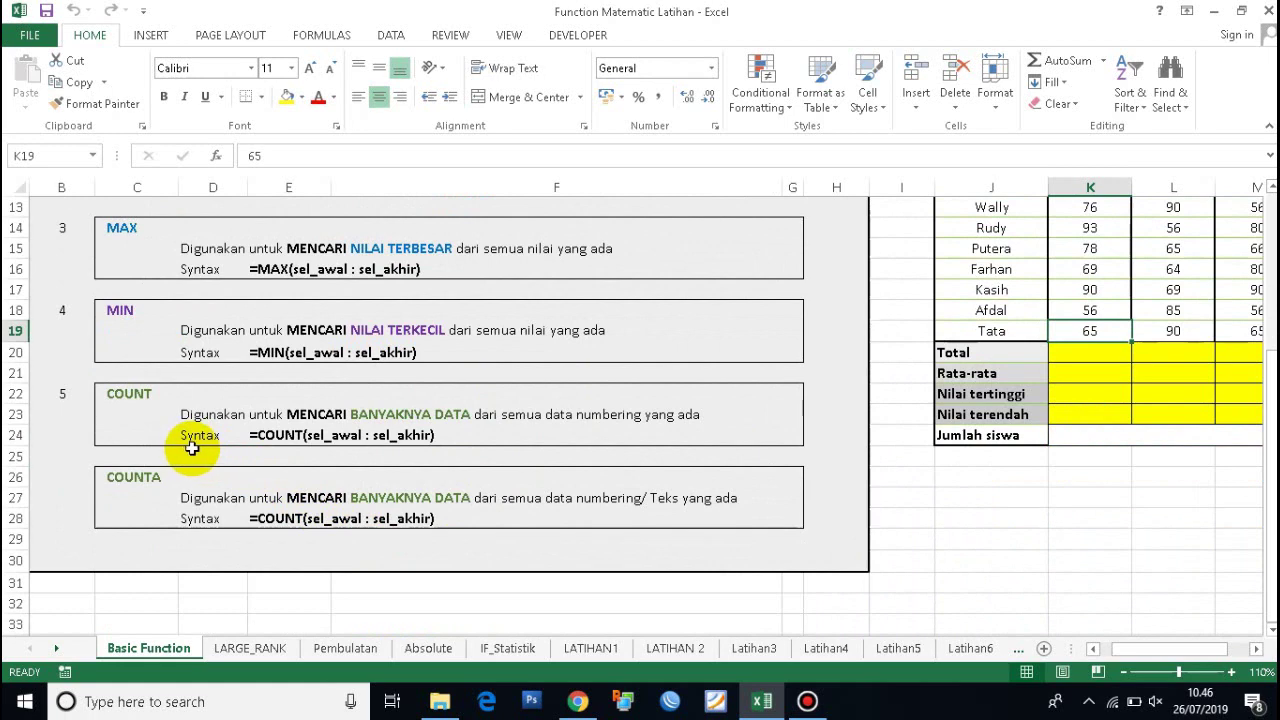
{"action": "scroll", "coordinate": [191, 440], "scroll_direction": "up", "scroll_amount": 1}
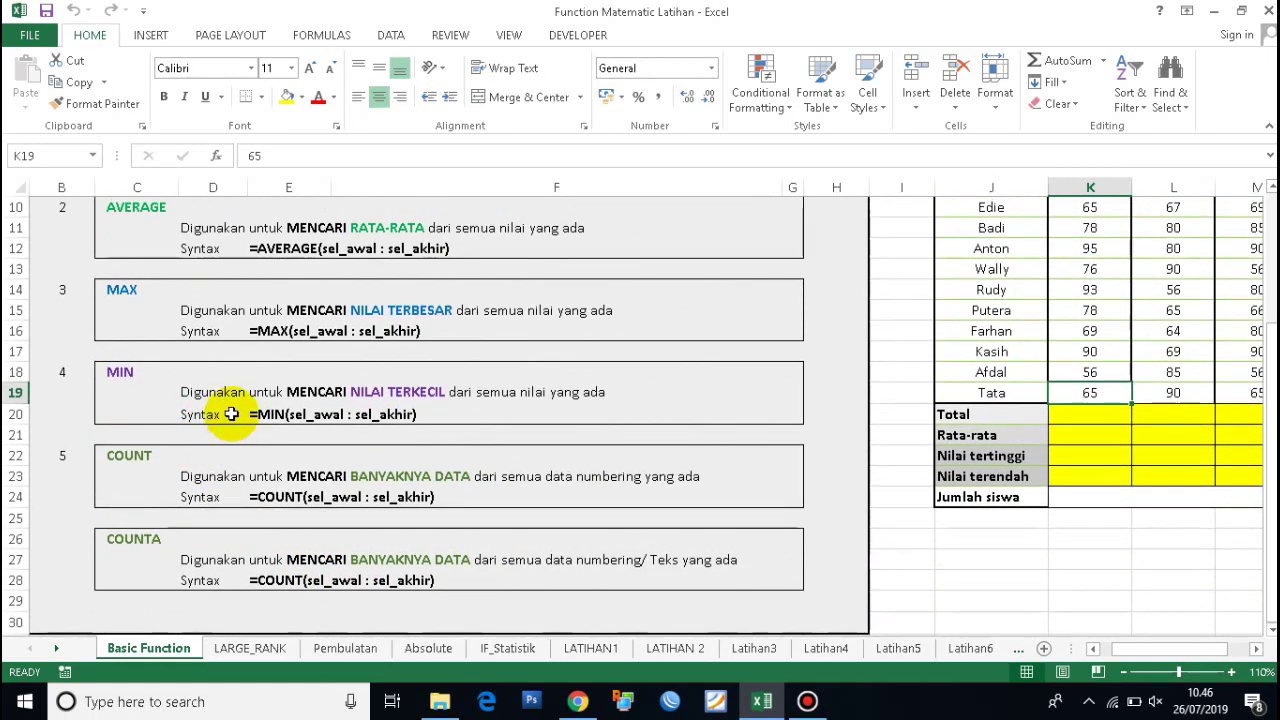
{"action": "scroll", "coordinate": [829, 434], "scroll_direction": "up", "scroll_amount": 1}
{"action": "scroll", "coordinate": [1149, 277], "scroll_direction": "up", "scroll_amount": 2}
{"action": "left_click", "coordinate": [1090, 340]}
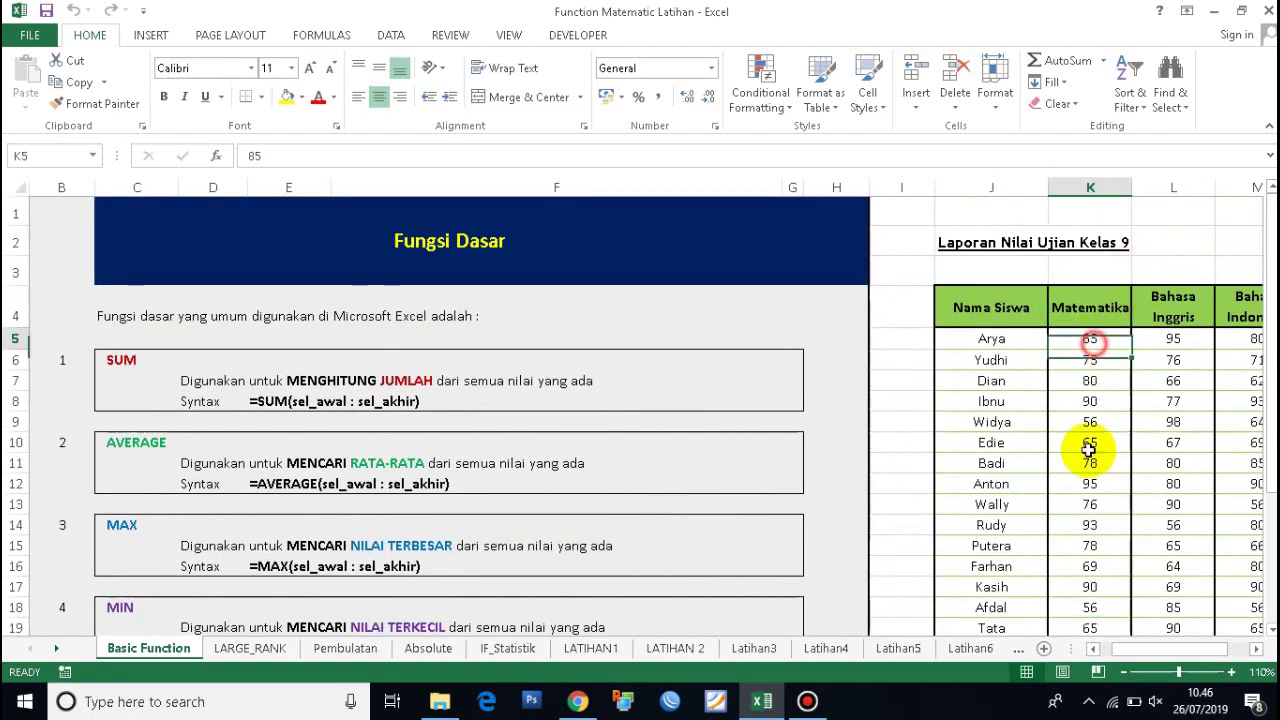
{"action": "left_click_drag", "start_coordinate": [1088, 450], "coordinate": [1088, 537]}
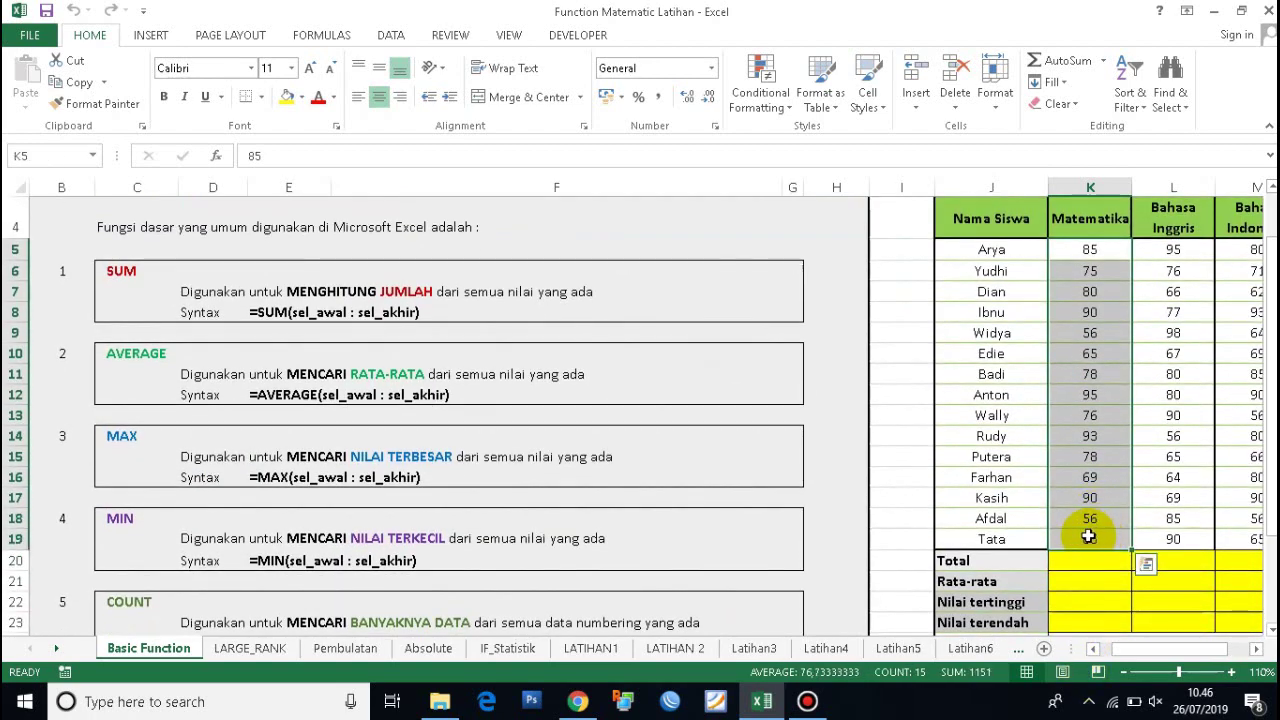
{"action": "scroll", "coordinate": [456, 480], "scroll_direction": "down", "scroll_amount": 1}
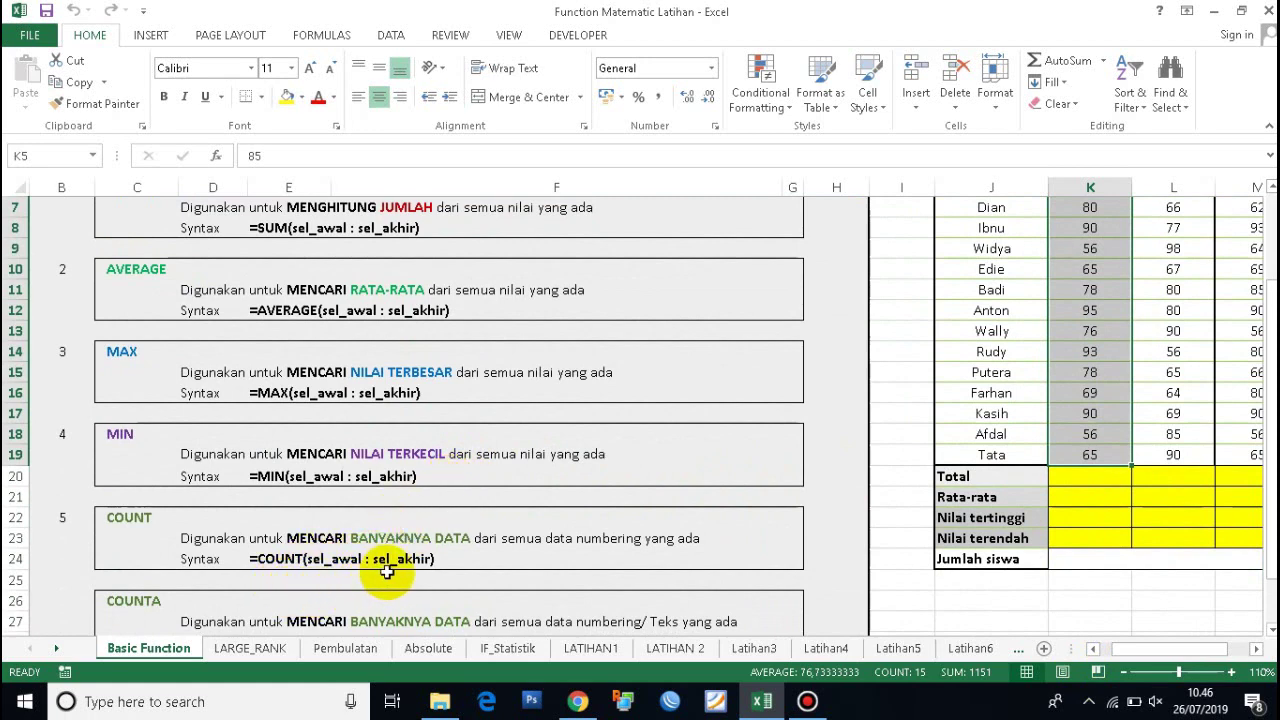
{"action": "scroll", "coordinate": [387, 572], "scroll_direction": "down", "scroll_amount": 1}
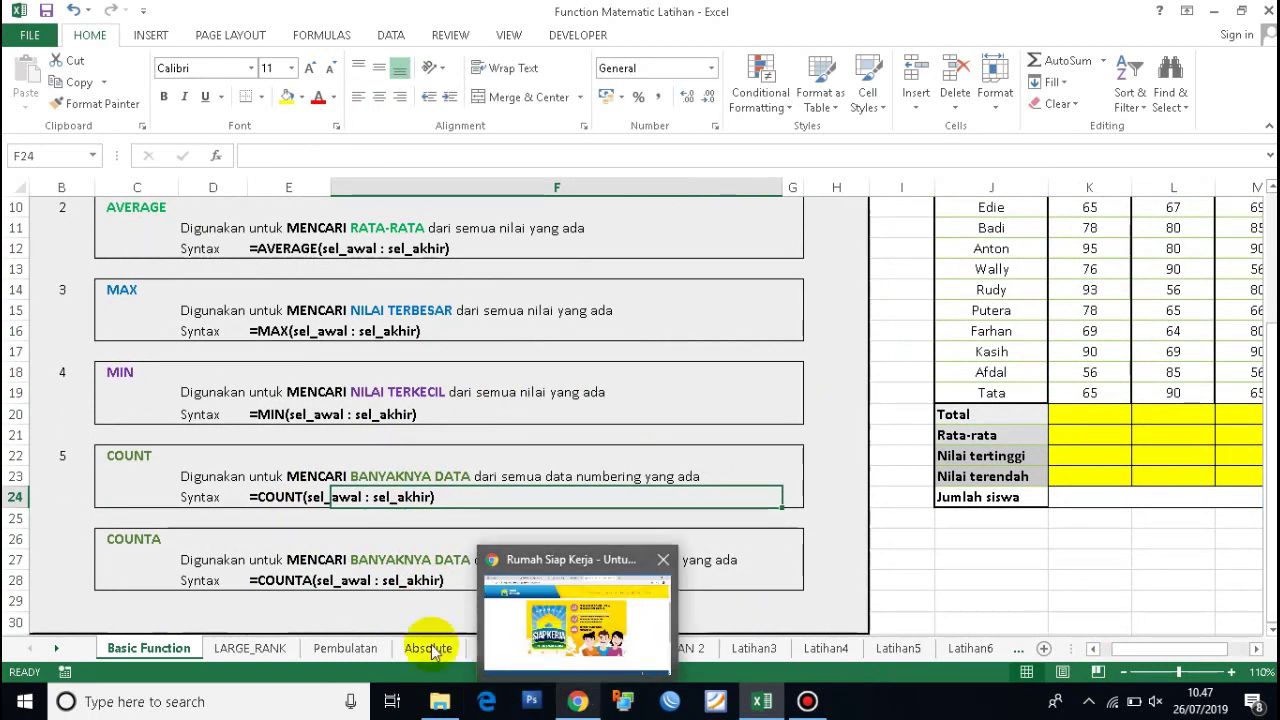
{"action": "scroll", "coordinate": [706, 437], "scroll_direction": "up", "scroll_amount": 2}
{"action": "scroll", "coordinate": [705, 438], "scroll_direction": "up", "scroll_amount": 1}
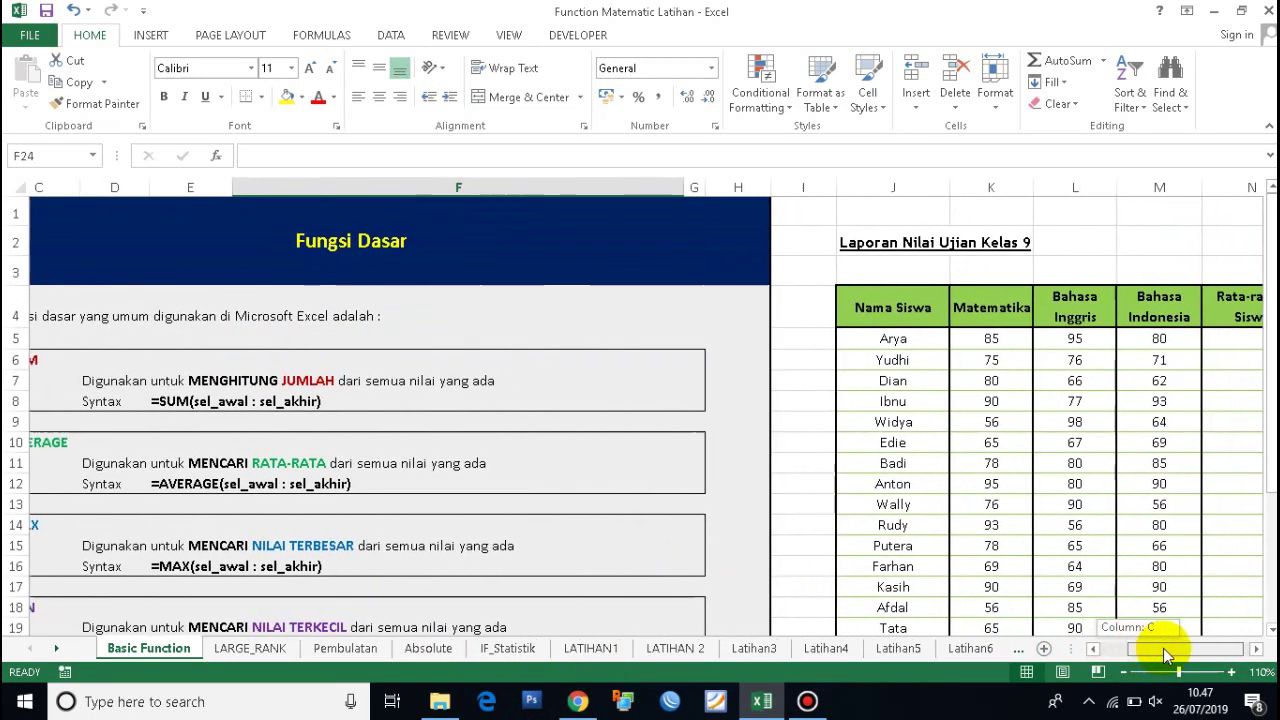
{"action": "left_click_drag", "start_coordinate": [1140, 650], "coordinate": [1200, 646]}
{"action": "scroll", "coordinate": [1116, 487], "scroll_direction": "down", "scroll_amount": 2}
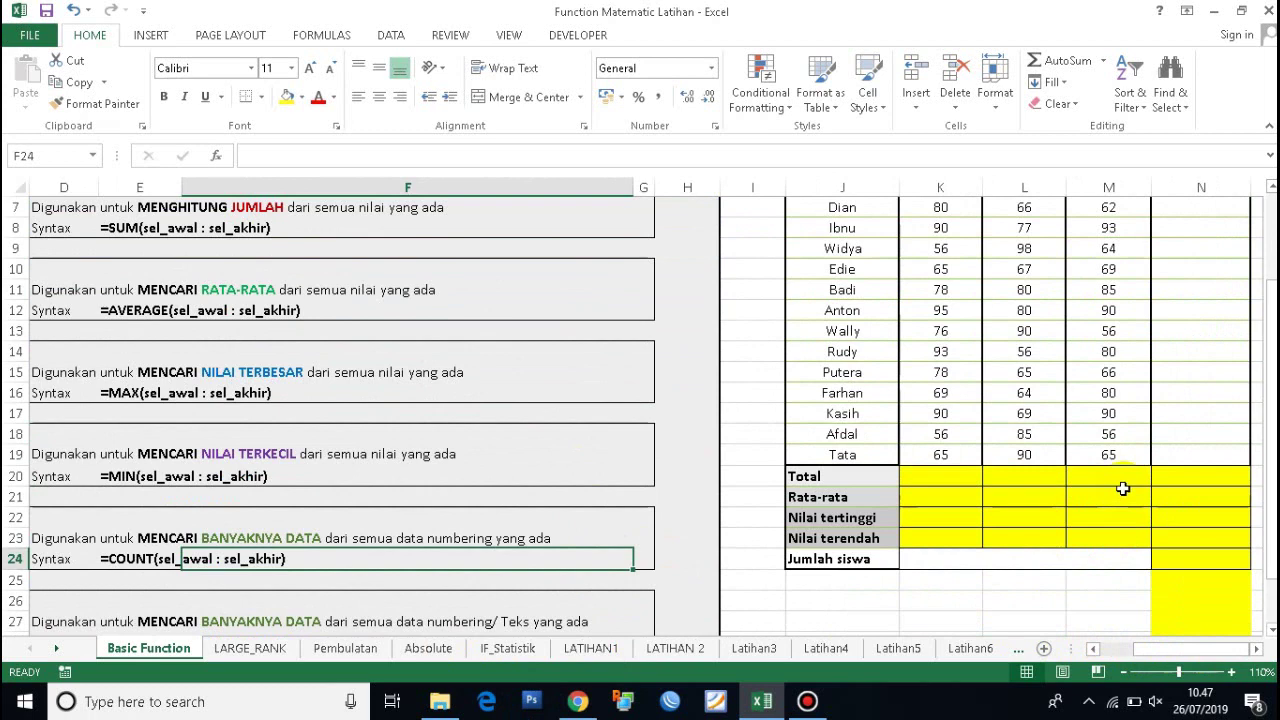
{"action": "scroll", "coordinate": [1123, 488], "scroll_direction": "up", "scroll_amount": 1}
{"action": "scroll", "coordinate": [1123, 488], "scroll_direction": "up", "scroll_amount": 1}
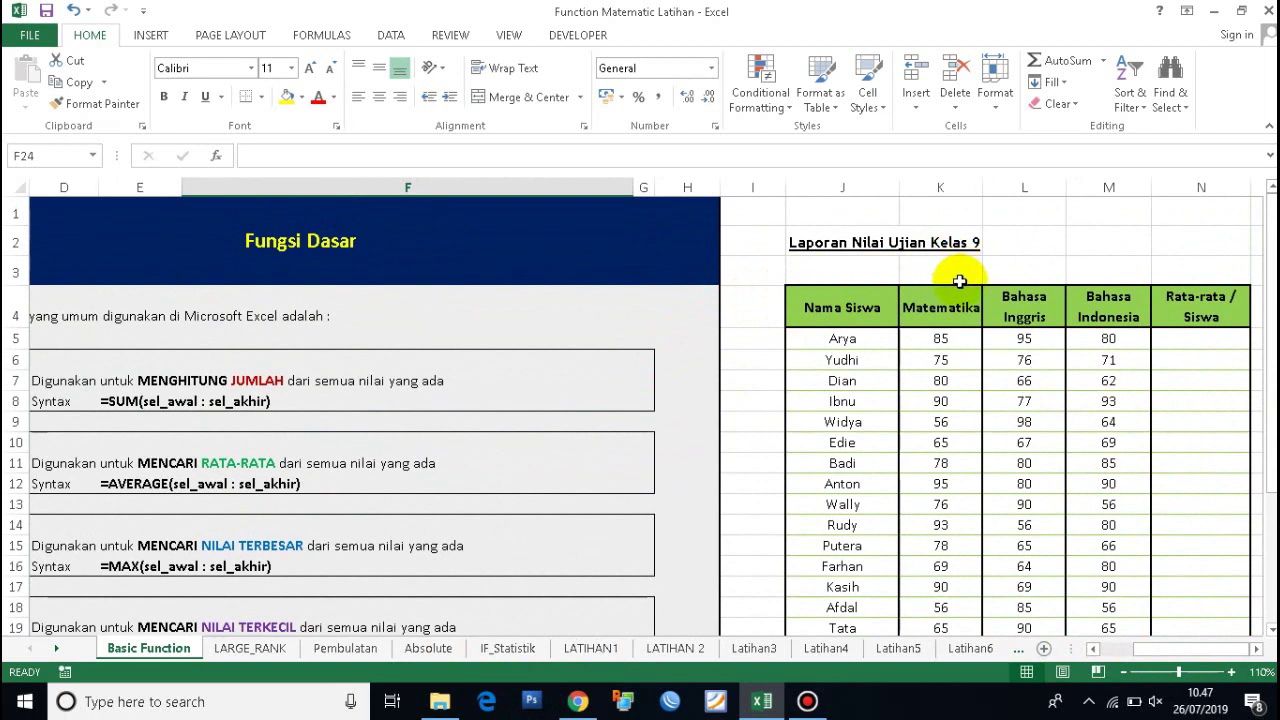
{"action": "scroll", "coordinate": [959, 281], "scroll_direction": "down", "scroll_amount": 1}
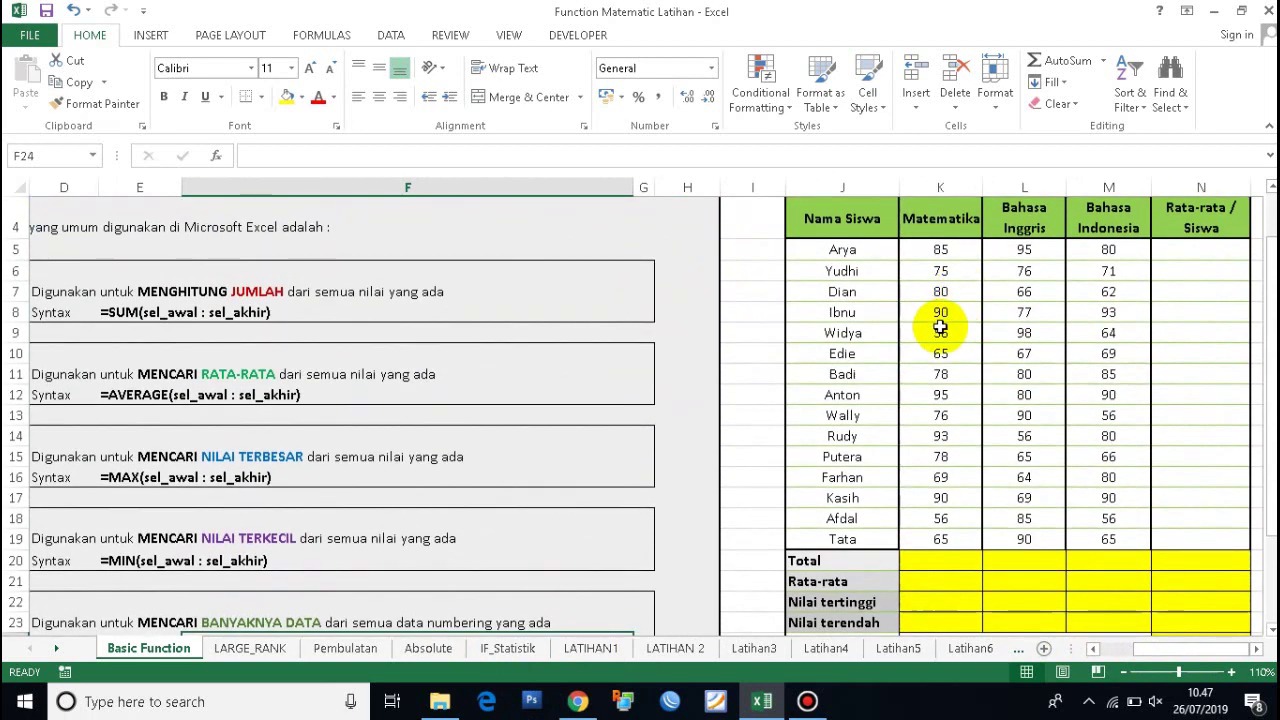
Mark the empty Rata-rata / Siswa, Total, Rata-rata, Nilai tertinggi and Jumlah siswa cells.
{"action": "left_click", "coordinate": [1195, 247]}
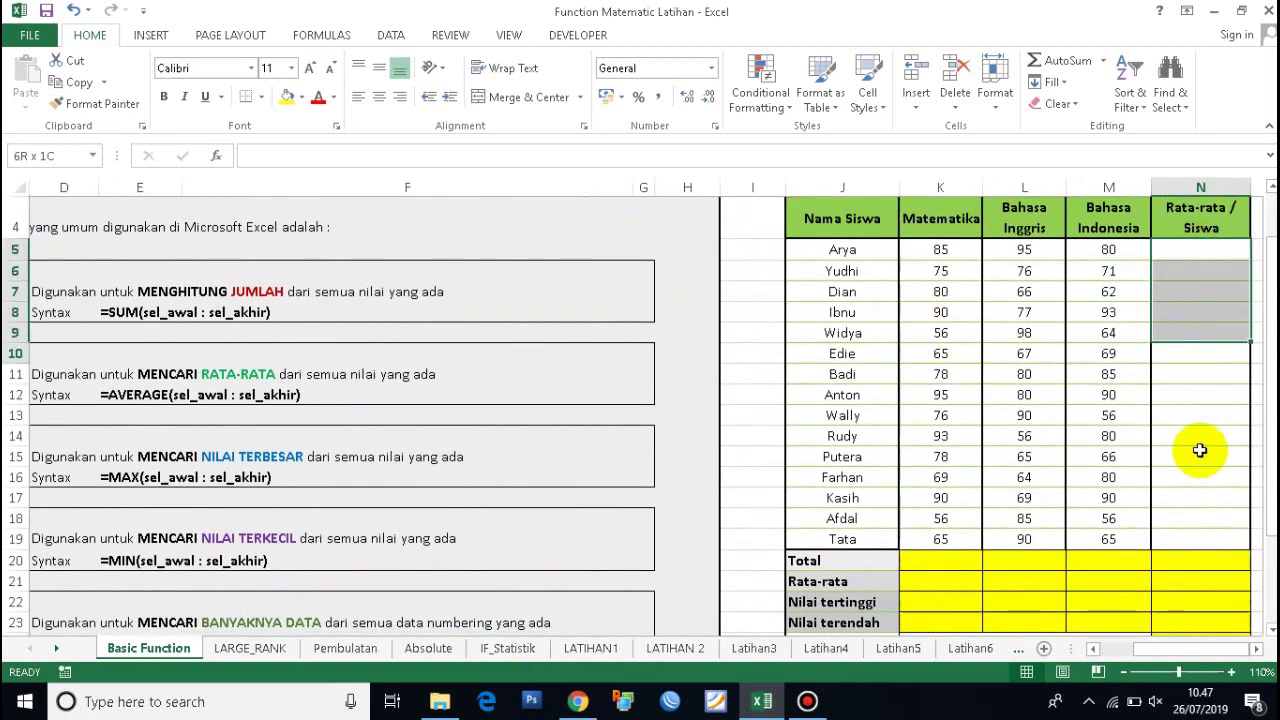
{"action": "left_click_drag", "start_coordinate": [1195, 247], "coordinate": [1200, 539]}
{"action": "left_click", "coordinate": [957, 560]}
{"action": "left_click_drag", "start_coordinate": [958, 560], "coordinate": [1146, 563]}
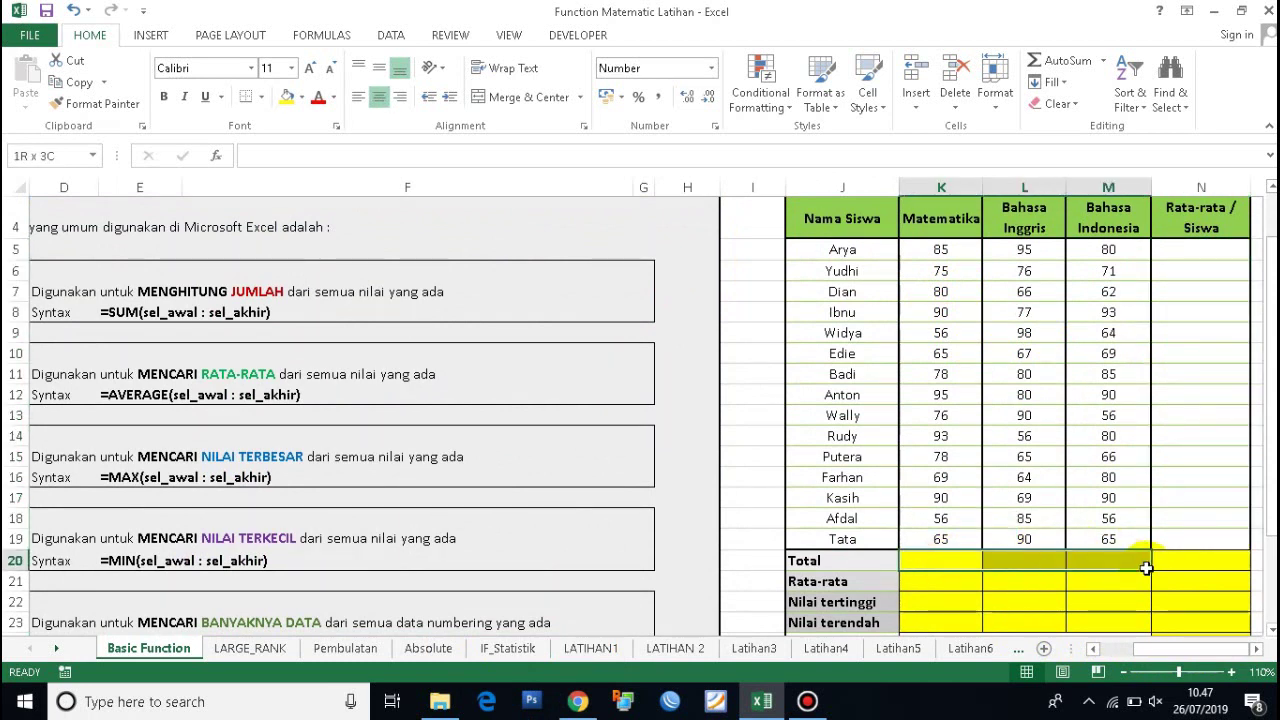
{"action": "left_click_drag", "start_coordinate": [923, 577], "coordinate": [1100, 583]}
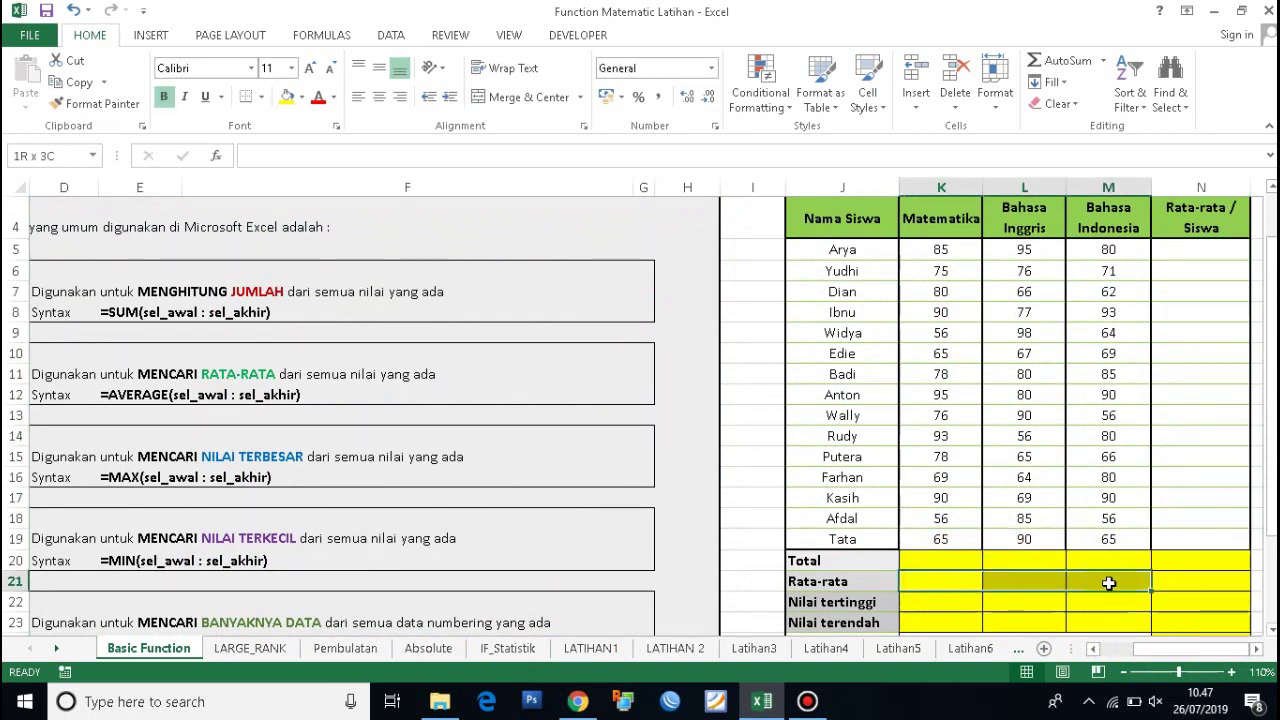
{"action": "left_click_drag", "start_coordinate": [908, 603], "coordinate": [997, 602]}
{"action": "scroll", "coordinate": [997, 602], "scroll_direction": "down", "scroll_amount": 1}
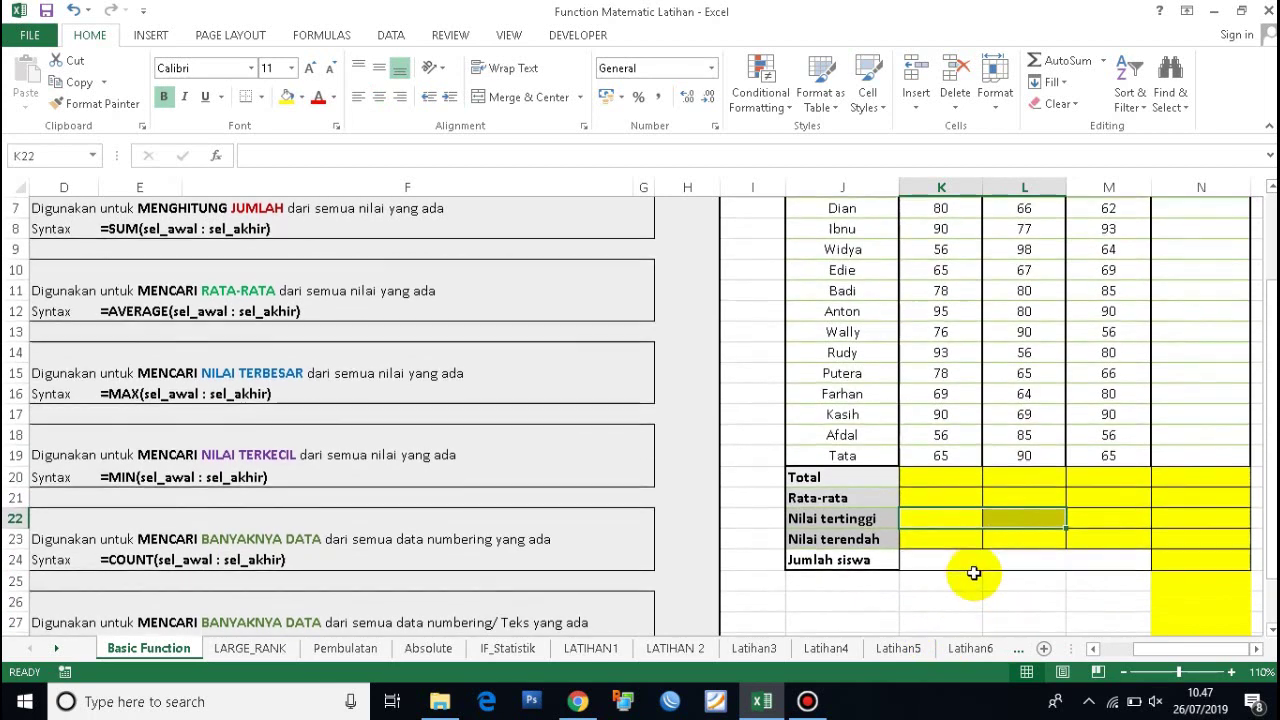
{"action": "left_click_drag", "start_coordinate": [947, 543], "coordinate": [1097, 541]}
{"action": "left_click", "coordinate": [1000, 562]}
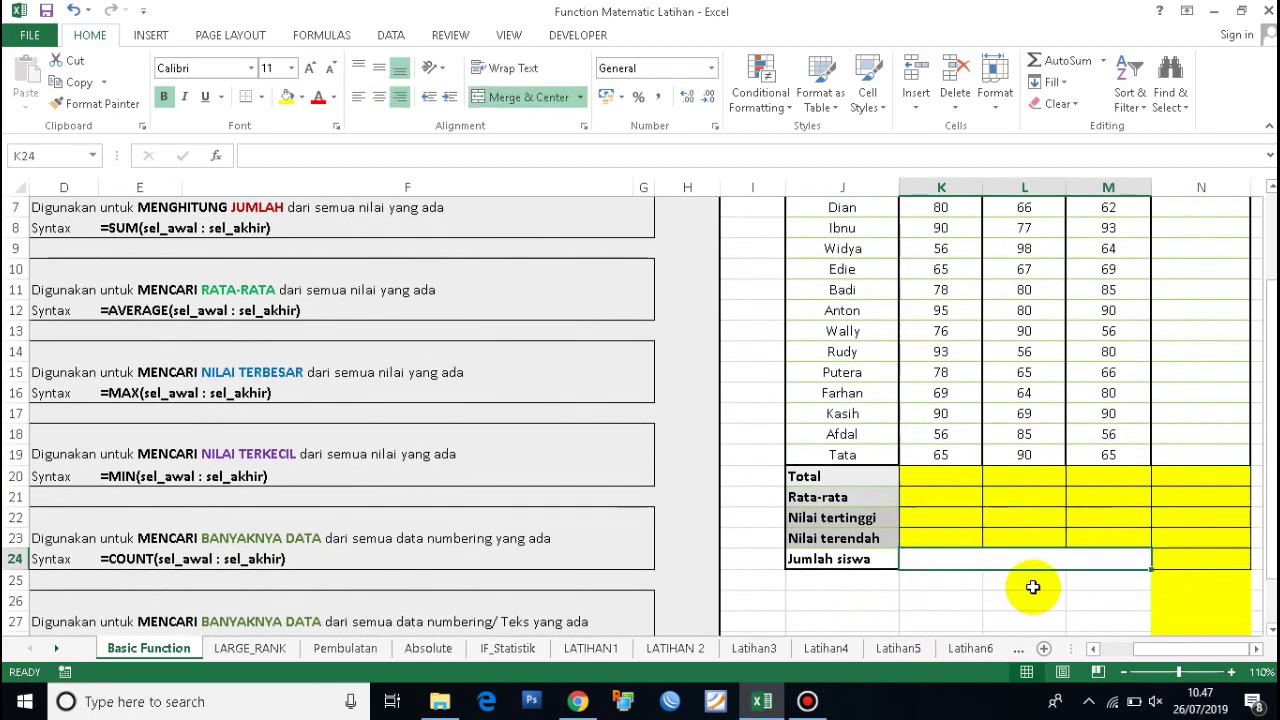
Highlight the list of student names, then clear the selection.
{"action": "scroll", "coordinate": [885, 345], "scroll_direction": "up", "scroll_amount": 2}
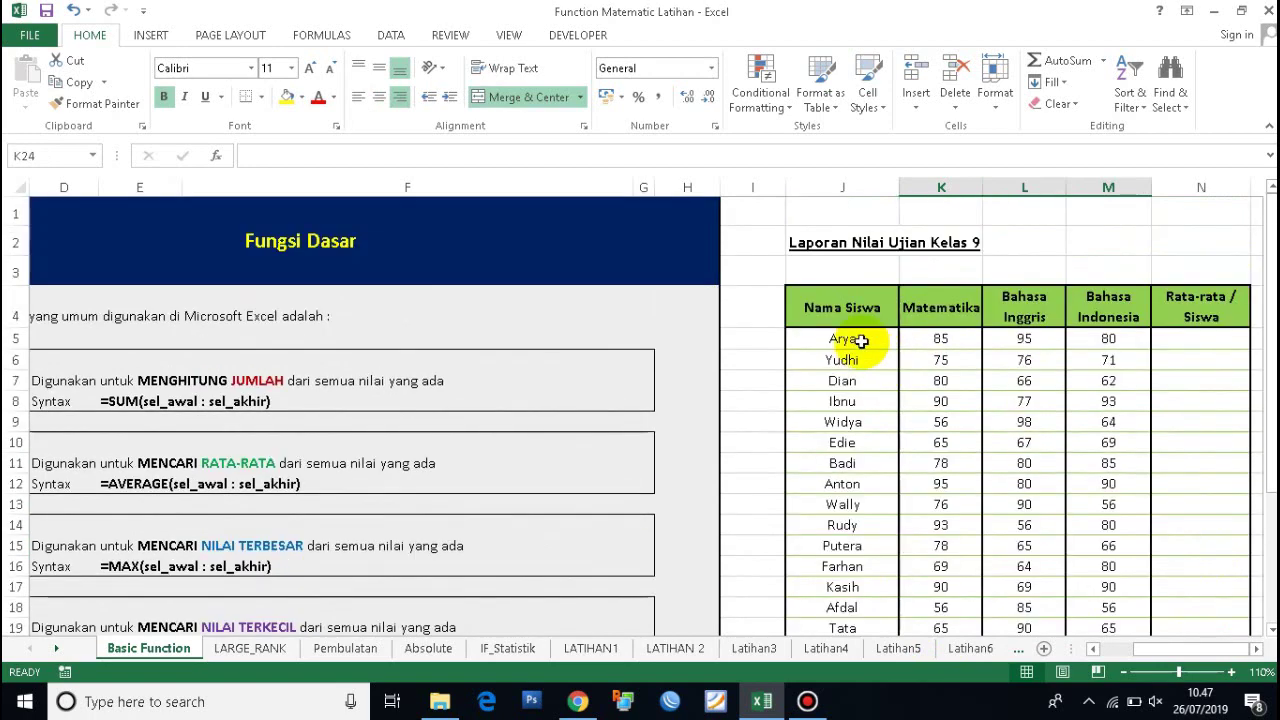
{"action": "scroll", "coordinate": [857, 348], "scroll_direction": "down", "scroll_amount": 2}
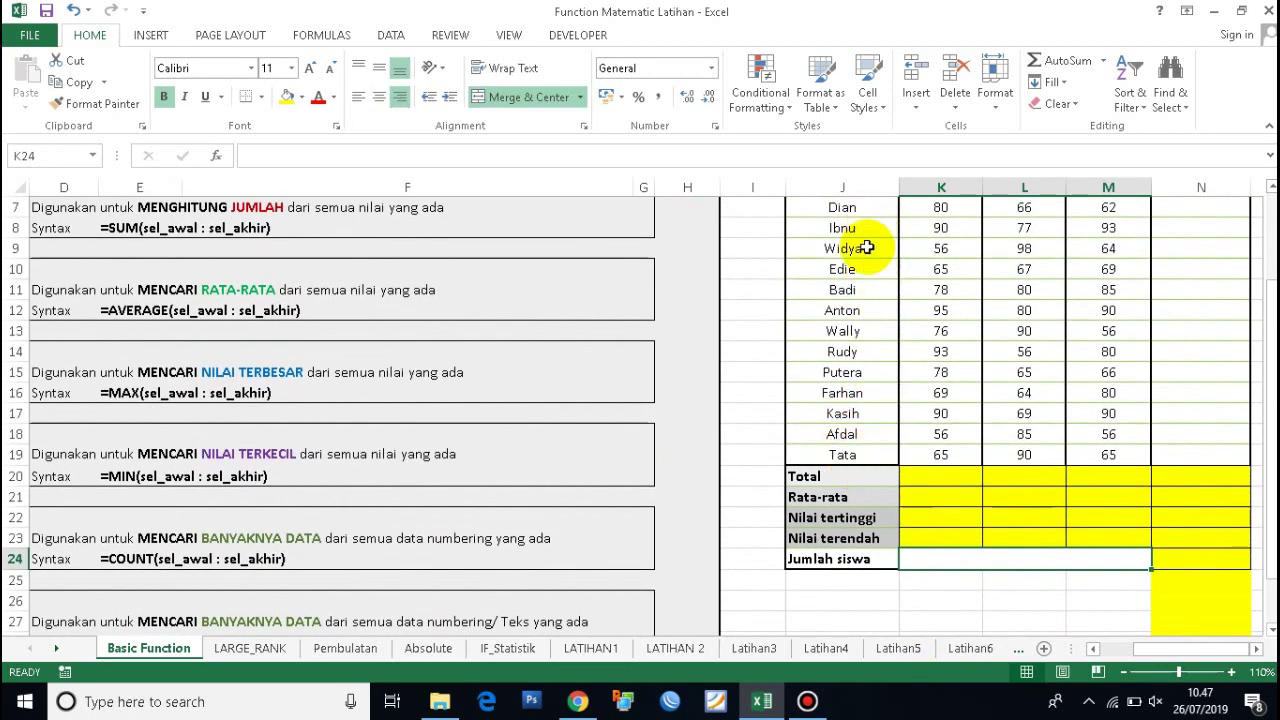
{"action": "scroll", "coordinate": [860, 260], "scroll_direction": "up", "scroll_amount": 1}
{"action": "mouse_move", "coordinate": [860, 245]}
{"action": "left_mouse_down"}
{"action": "mouse_move", "coordinate": [847, 541]}
{"action": "mouse_move", "coordinate": [836, 540]}
{"action": "left_mouse_up"}
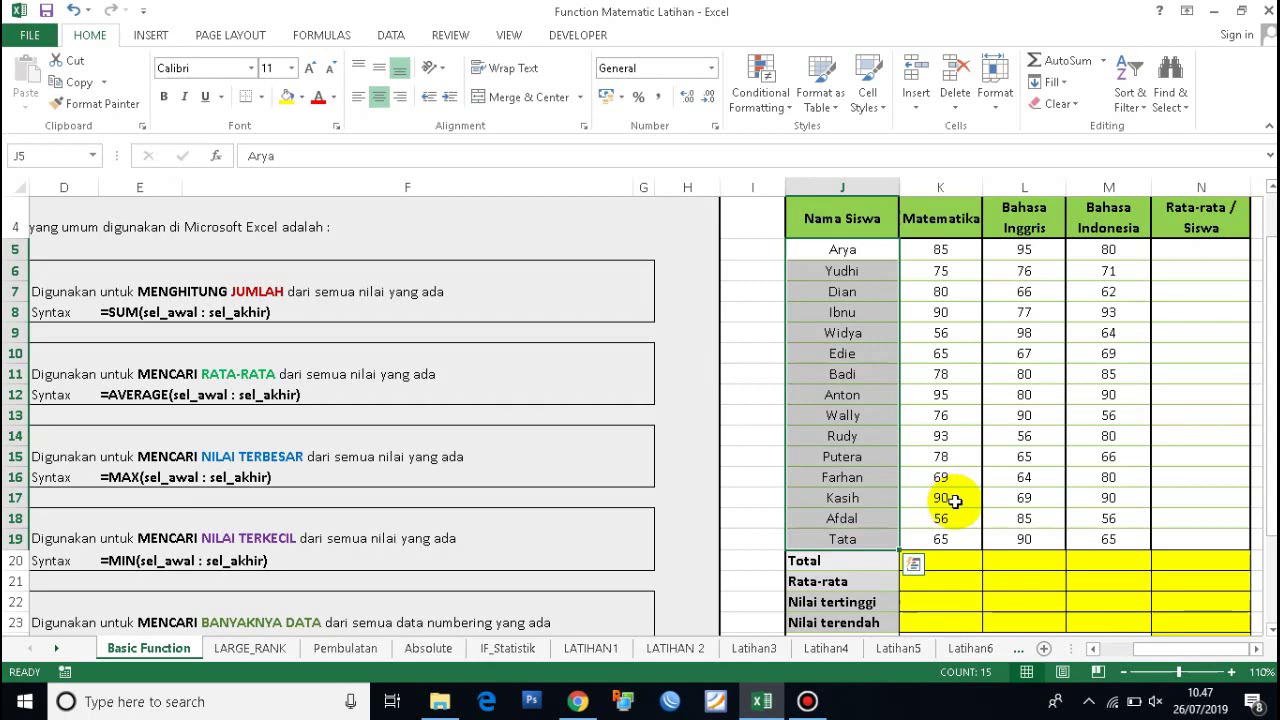
{"action": "left_click", "coordinate": [1105, 311]}
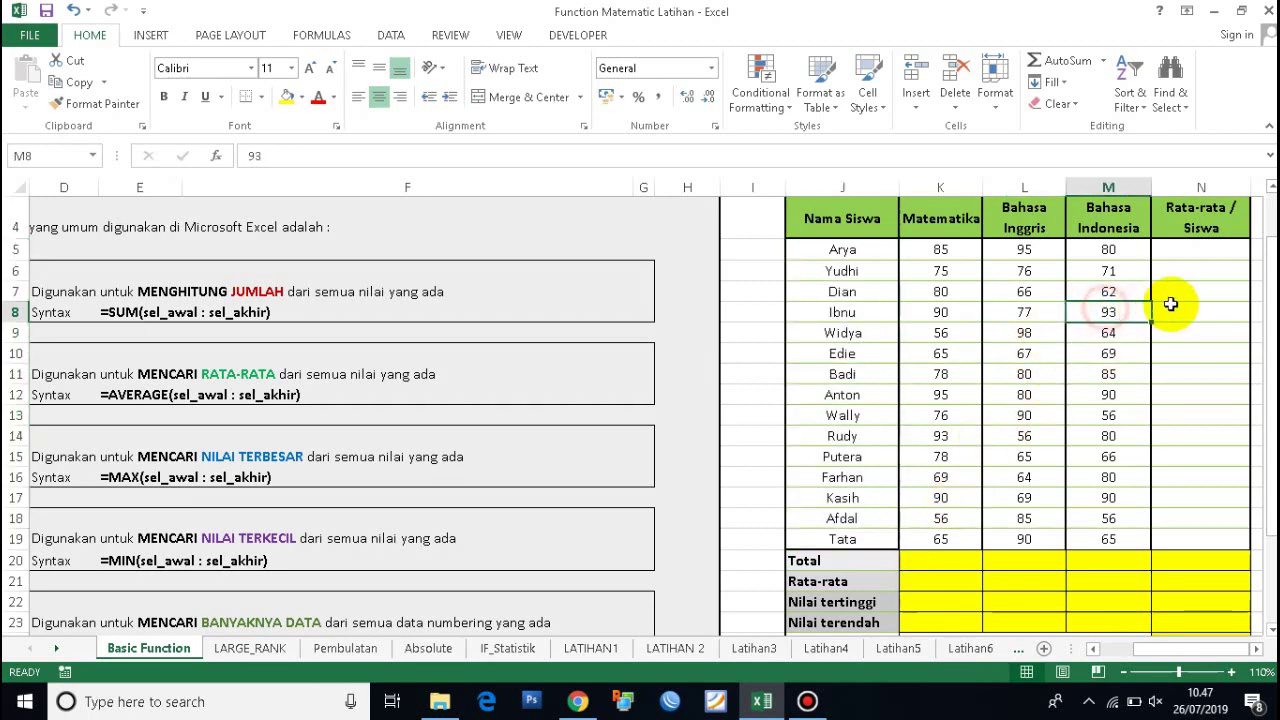
Enter =AVERAGE(K5:M5) in N5 for Arya's average of 86,7.
{"action": "left_click", "coordinate": [1201, 250]}
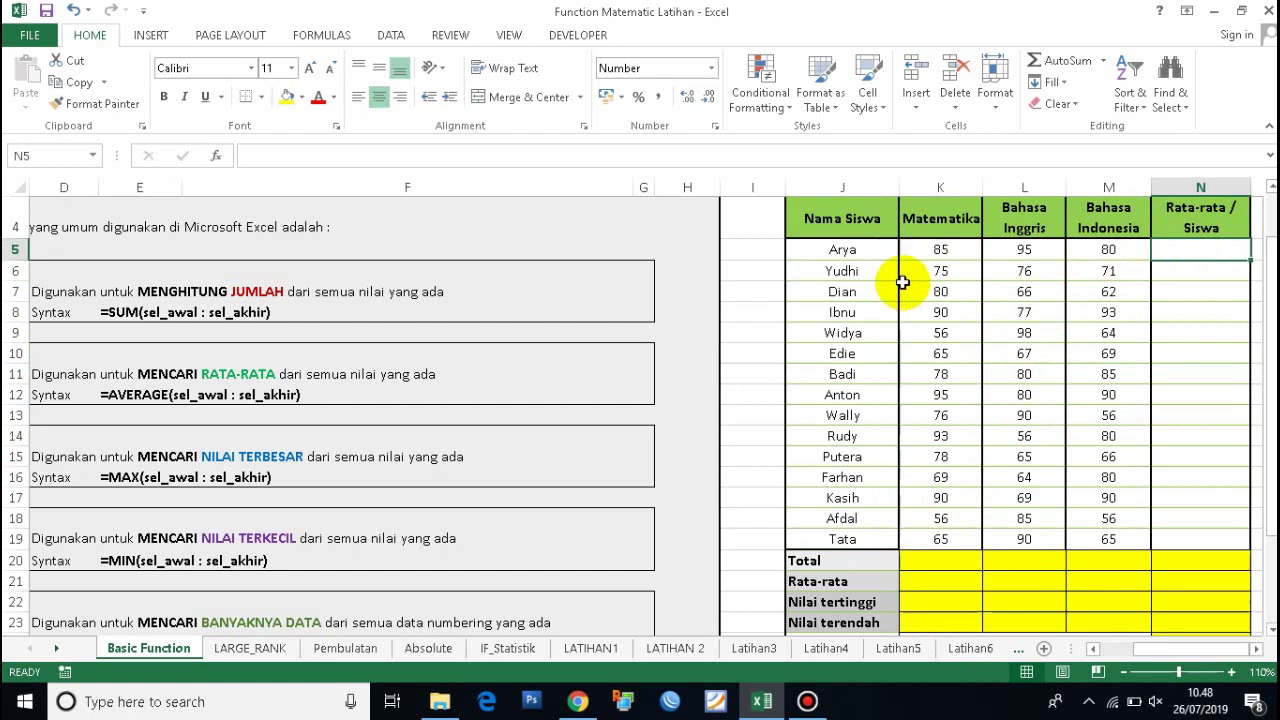
{"action": "type", "text": "="}
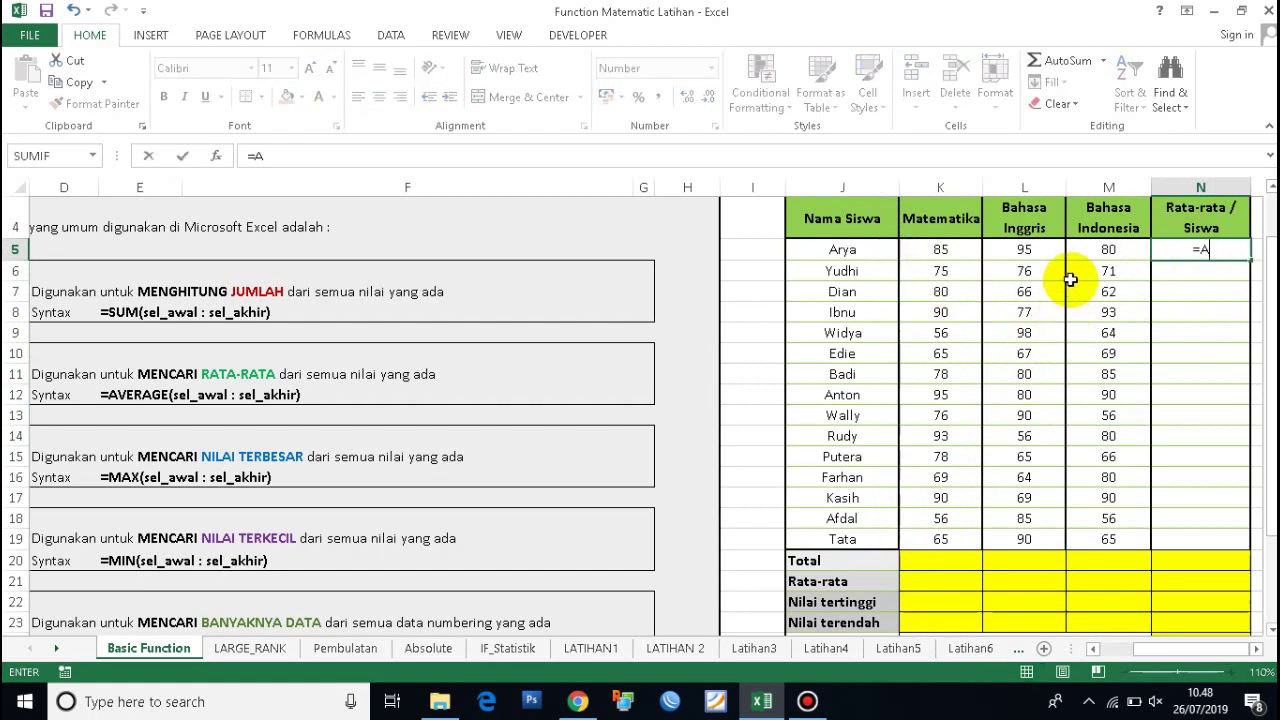
{"action": "type", "text": "AV"}
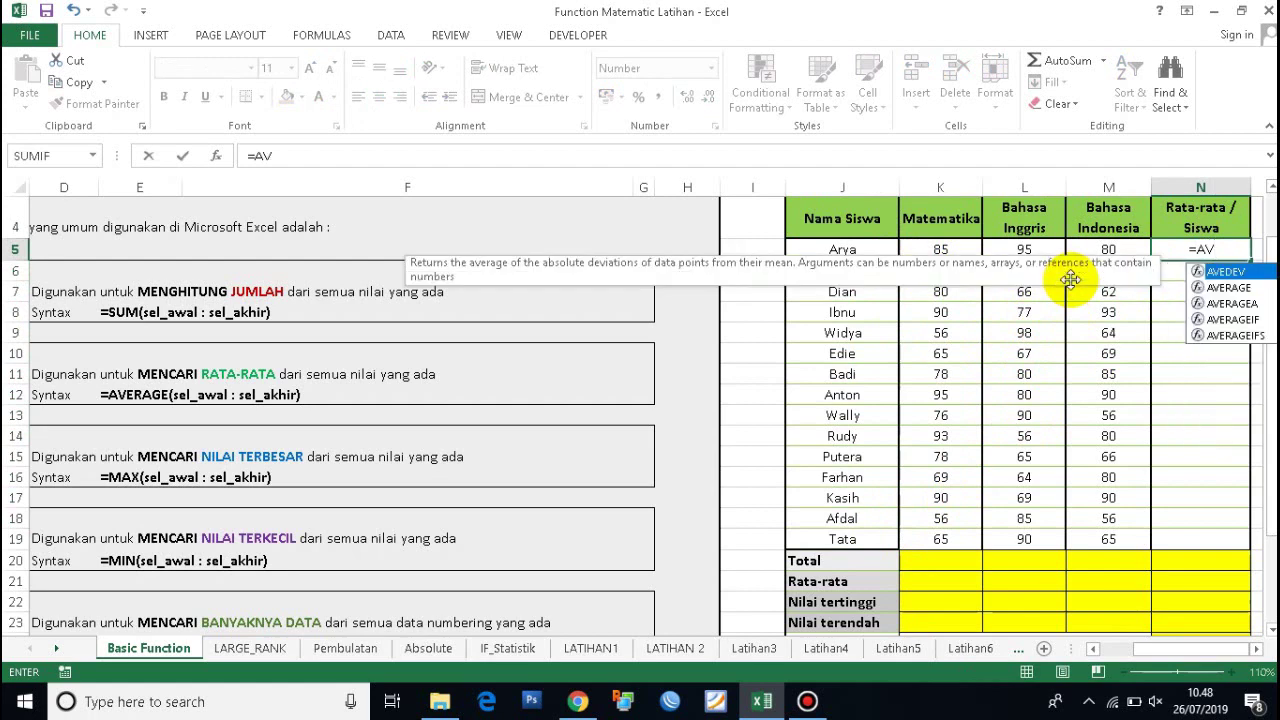
{"action": "type", "text": "ER"}
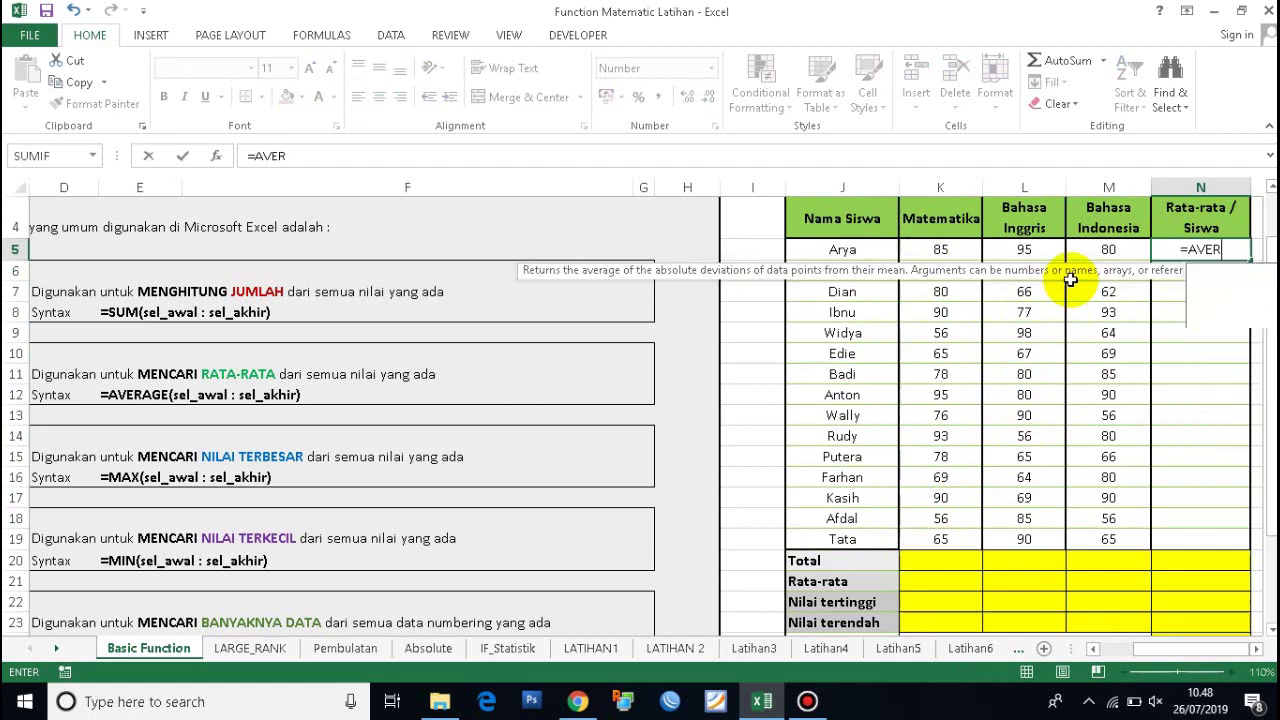
{"action": "type", "text": "AGE("}
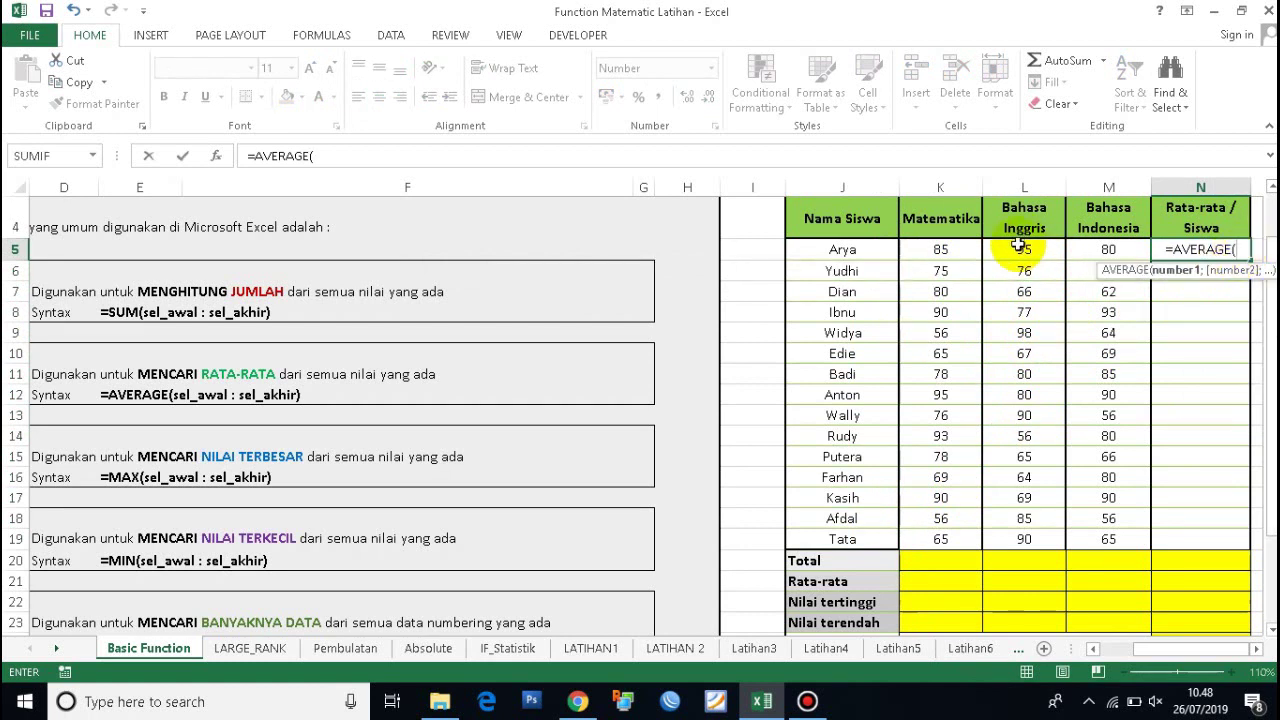
{"action": "left_click", "coordinate": [927, 253]}
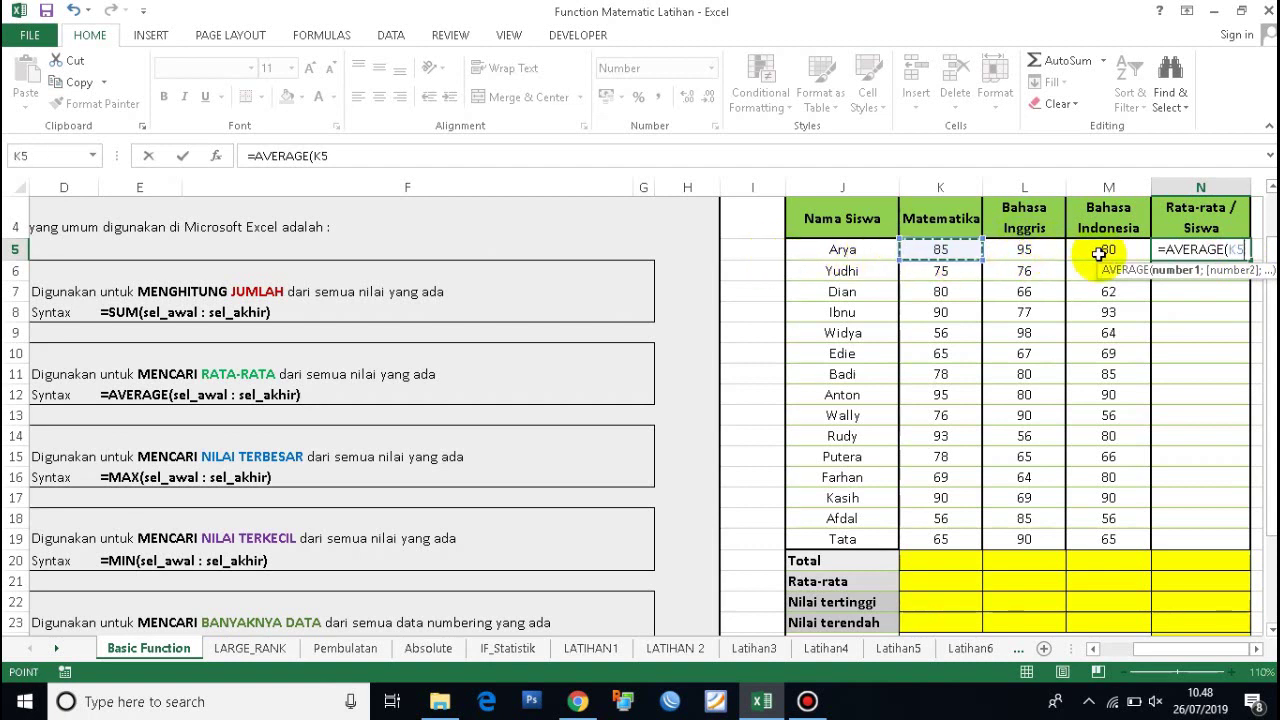
{"action": "type", "text": ";"}
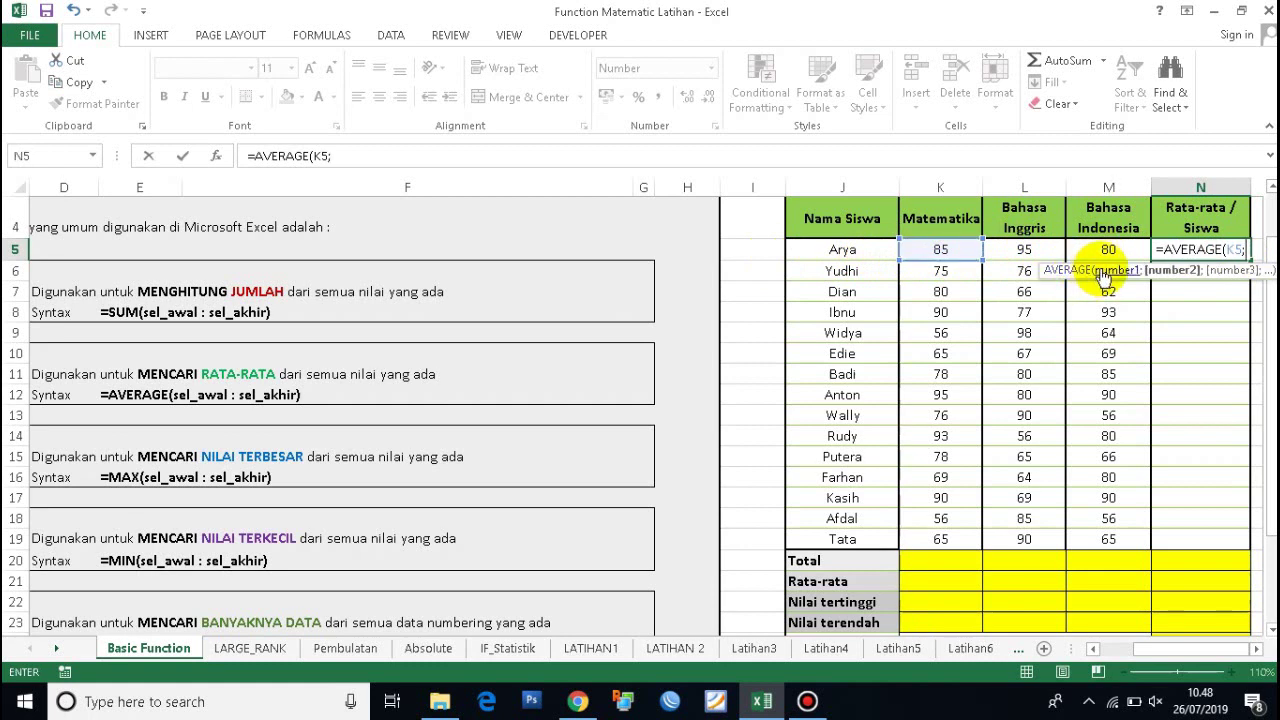
{"action": "key", "text": "BackSpace"}
{"action": "type", "text": ":"}
{"action": "left_click", "coordinate": [1113, 250]}
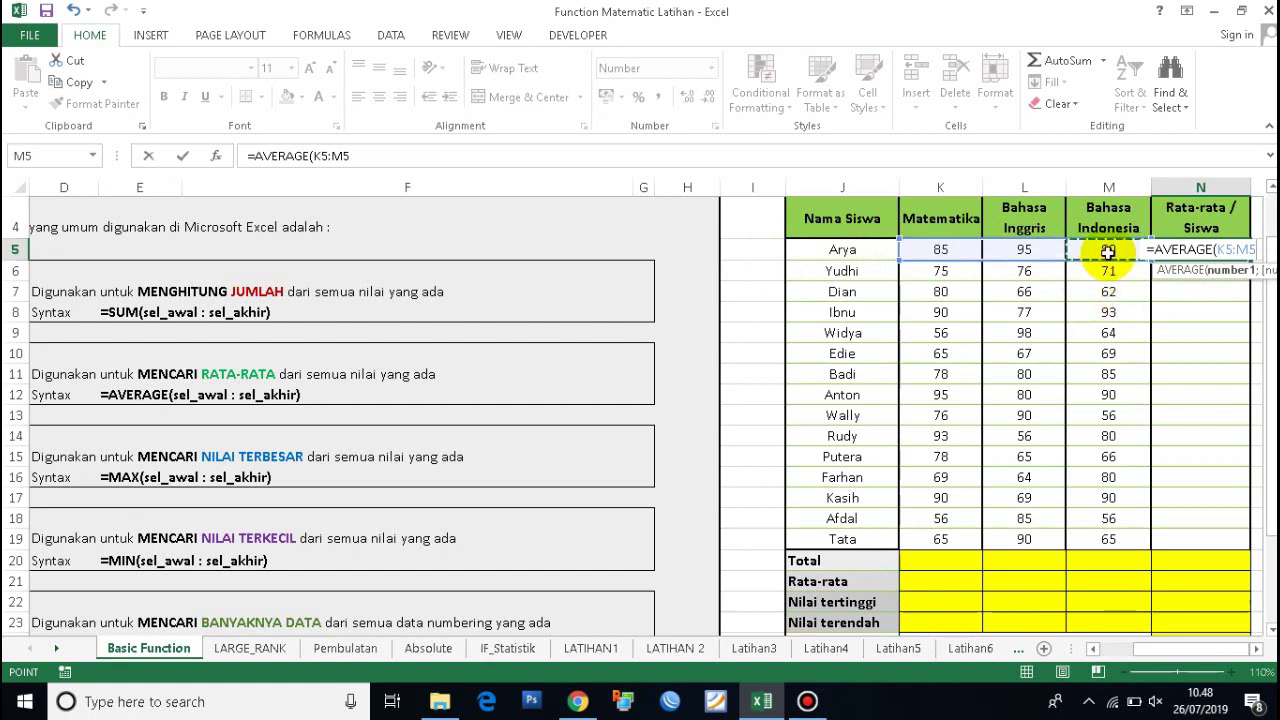
{"action": "key", "text": "Return"}
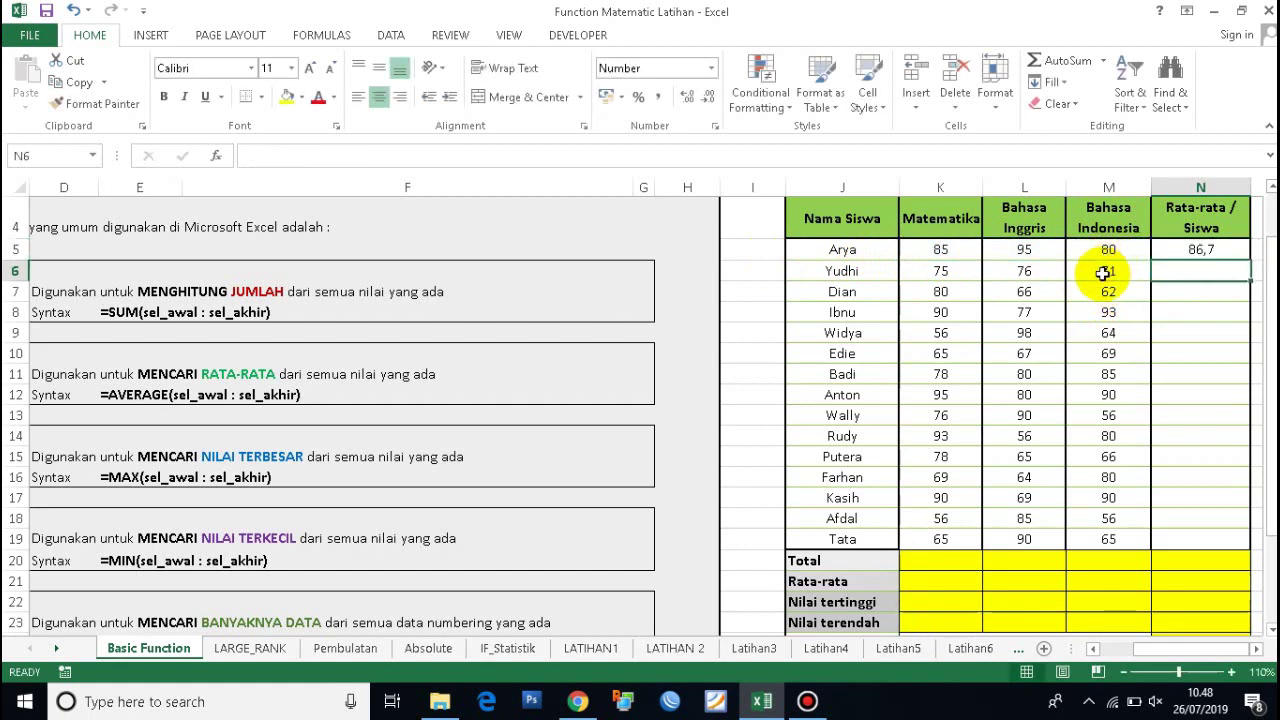
{"action": "left_click", "coordinate": [1223, 247]}
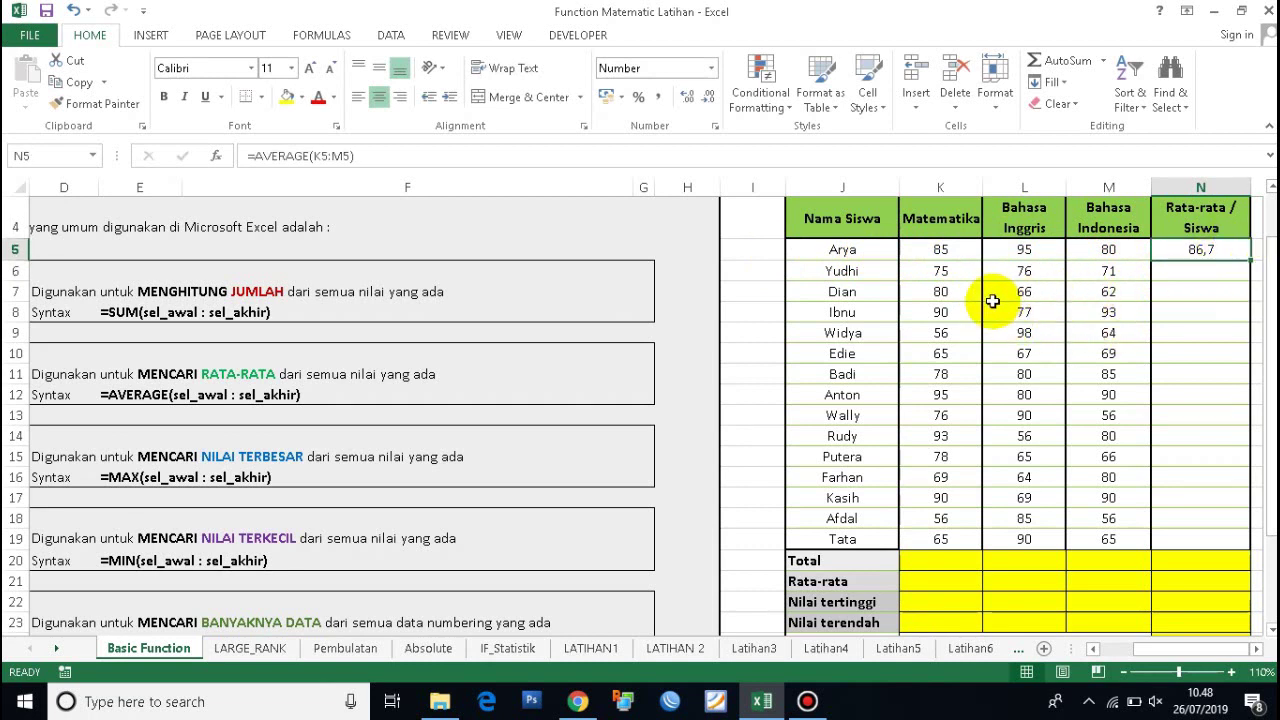
Enter =AVERAGE(K6:M6) in N6 for Yudhi's average of 74,0.
{"action": "left_click", "coordinate": [1200, 273]}
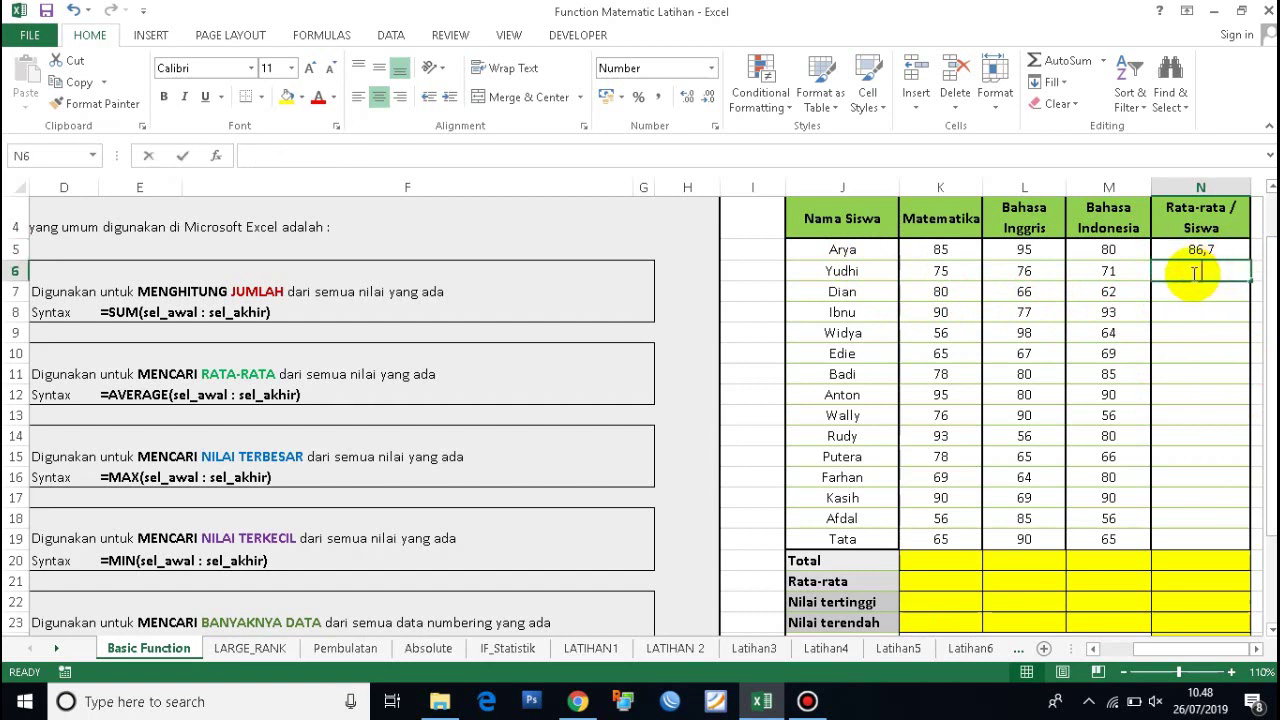
{"action": "type", "text": "=av"}
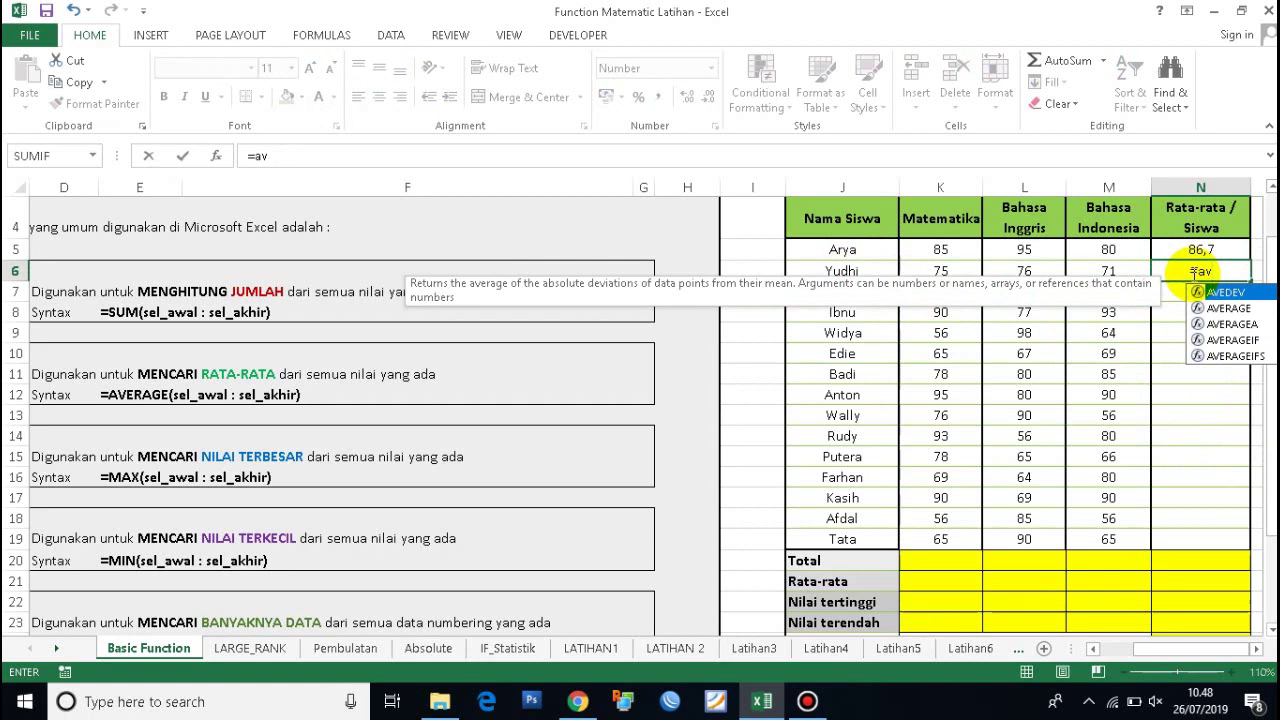
{"action": "key", "text": "Down"}
{"action": "key", "text": "Tab"}
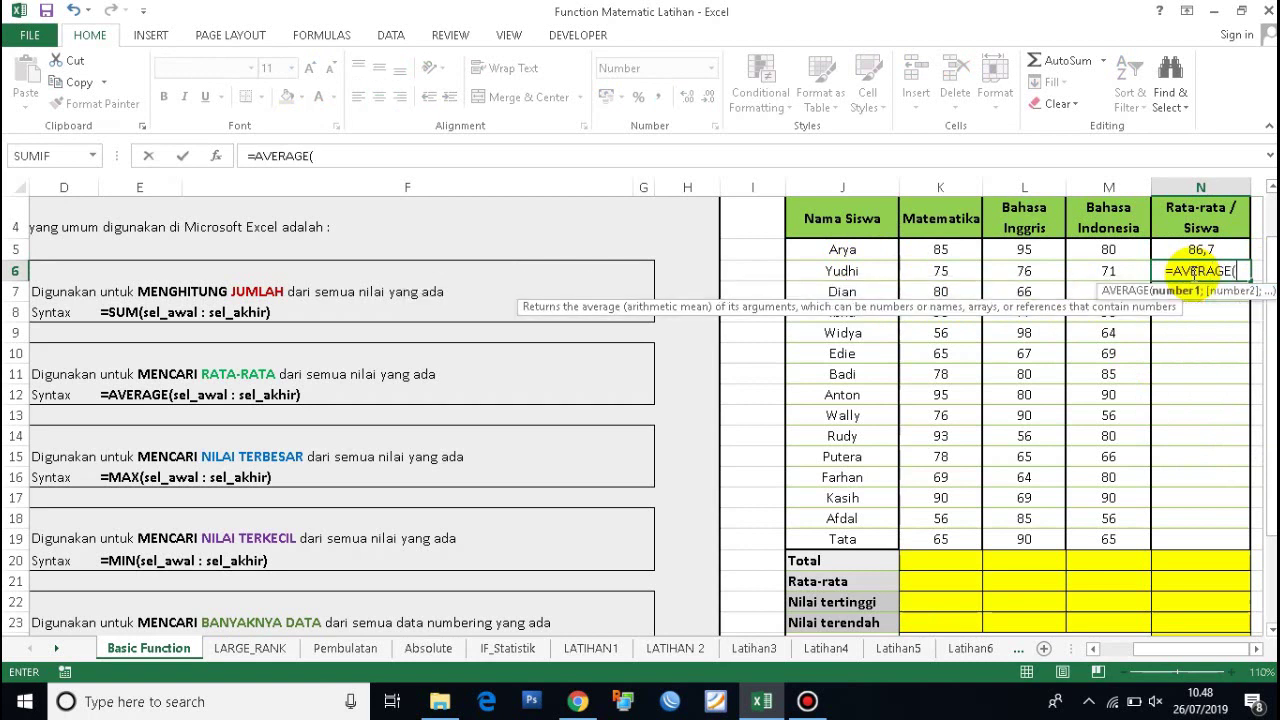
{"action": "left_click_drag", "start_coordinate": [937, 271], "coordinate": [1112, 270]}
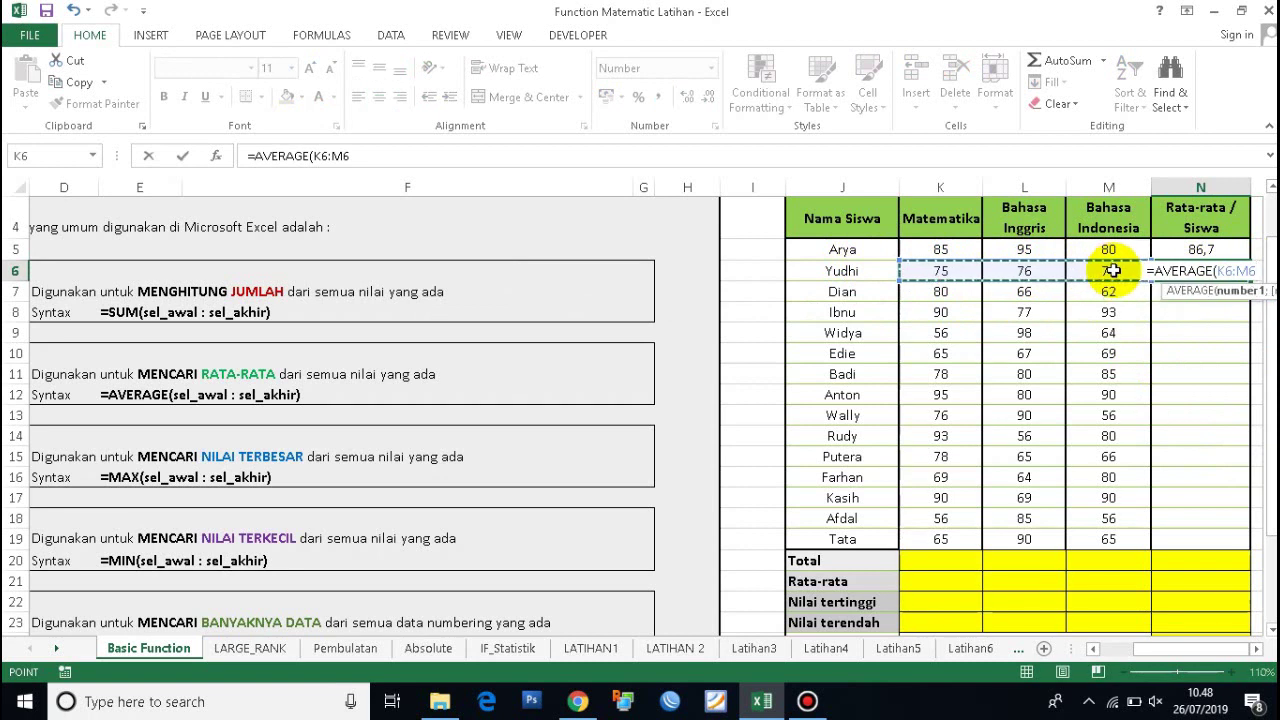
{"action": "type", "text": ")"}
{"action": "key", "text": "Return"}
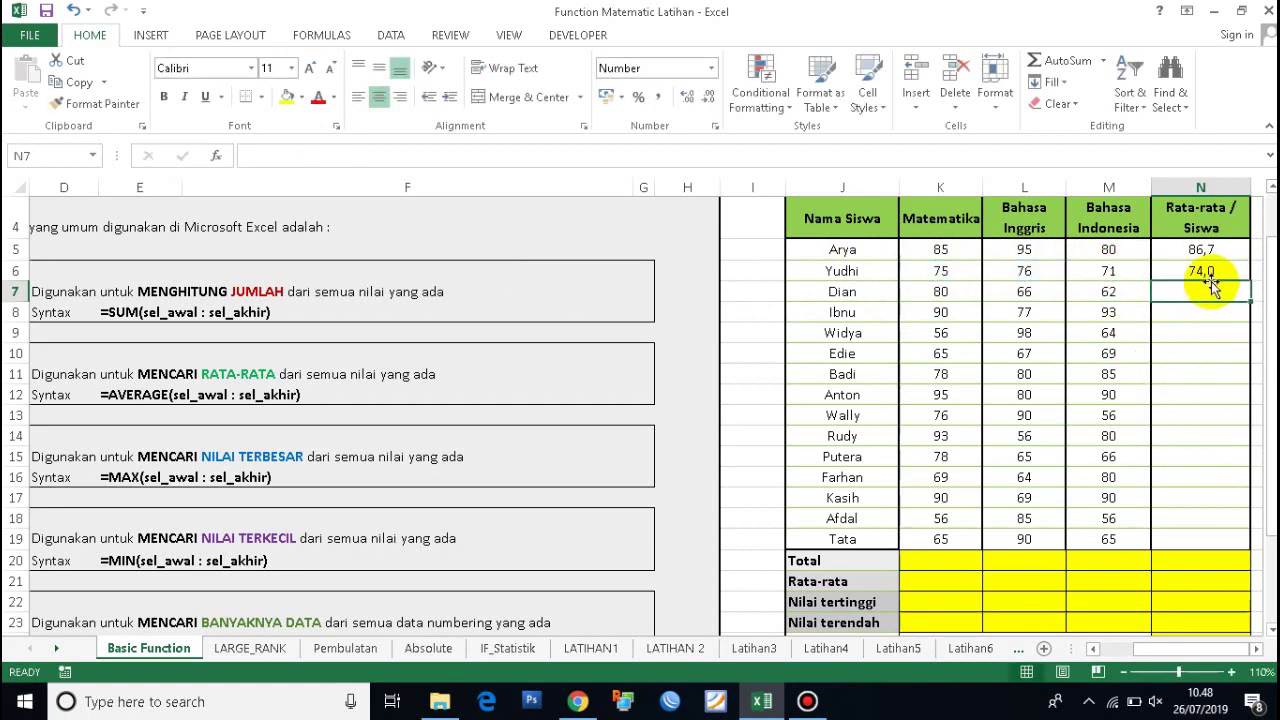
{"action": "left_click", "coordinate": [1208, 268]}
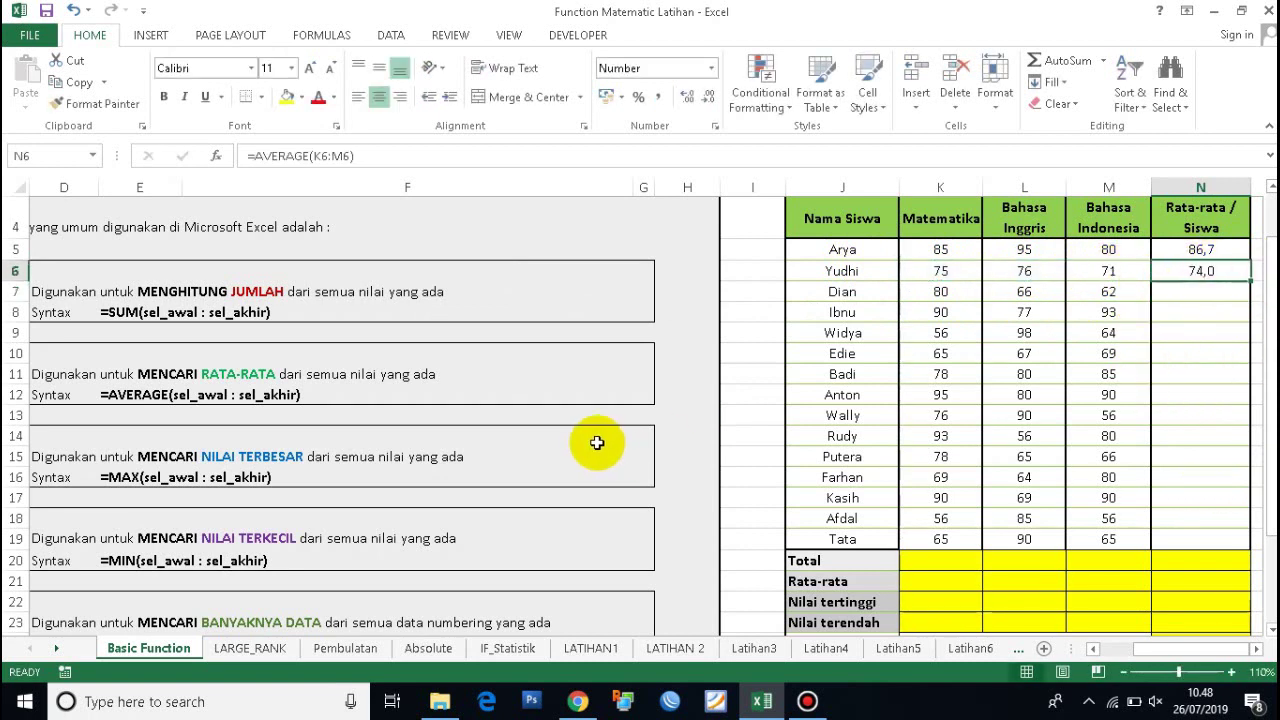
{"action": "left_click", "coordinate": [137, 393]}
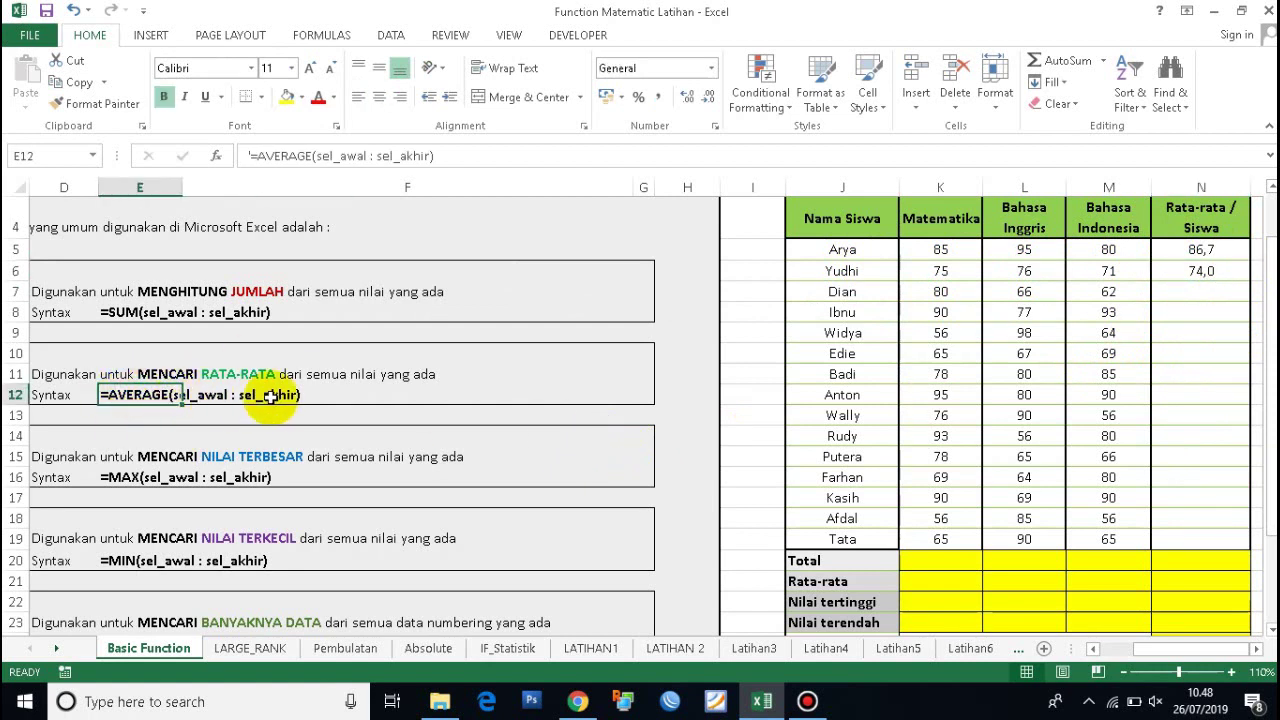
{"action": "left_click", "coordinate": [1223, 276]}
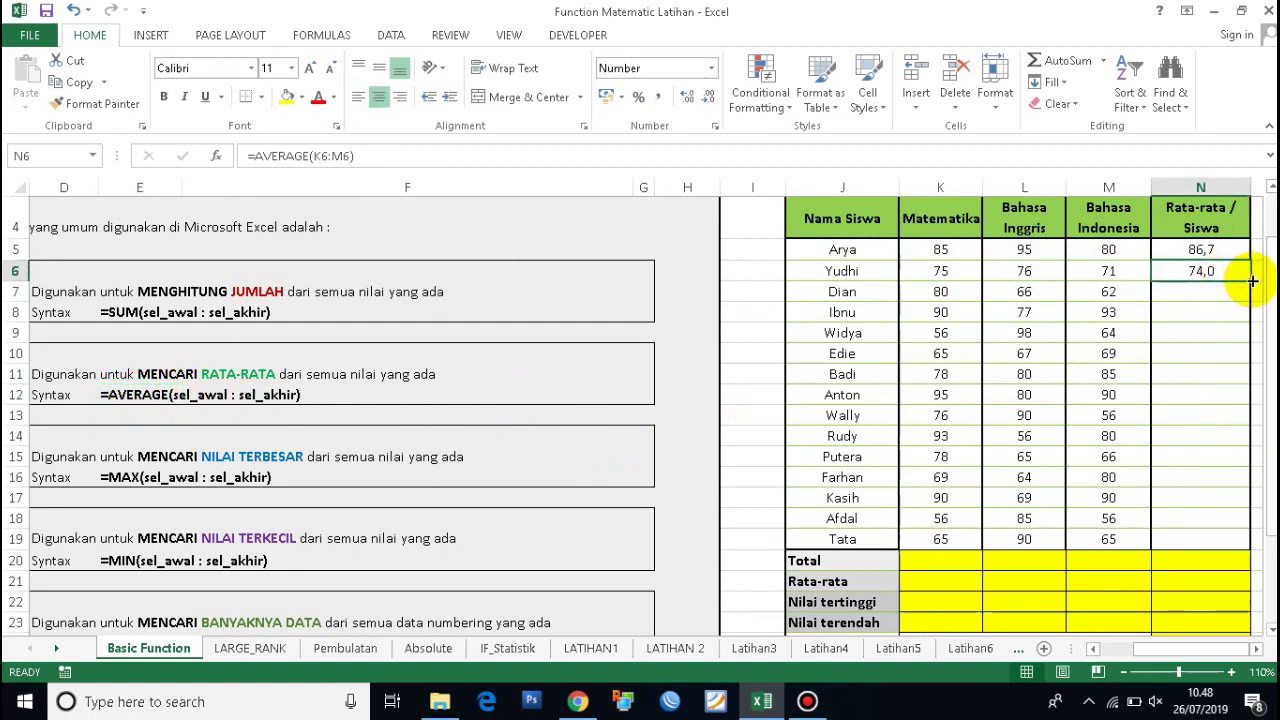
Fill N6's AVERAGE formula down to Tata's row N19 and spot-check the copied averages.
{"action": "mouse_move", "coordinate": [1249, 281]}
{"action": "left_mouse_down"}
{"action": "mouse_move", "coordinate": [1193, 567]}
{"action": "mouse_move", "coordinate": [1194, 555]}
{"action": "left_mouse_up"}
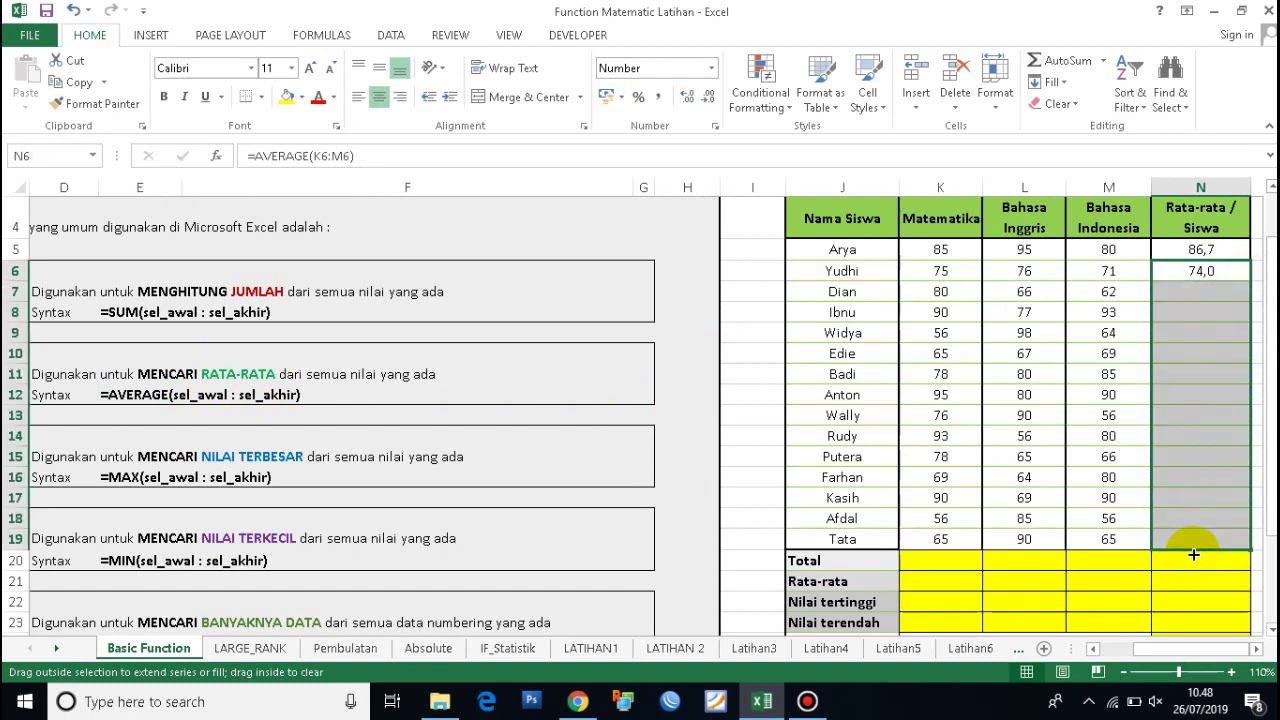
{"action": "left_click", "coordinate": [1212, 374]}
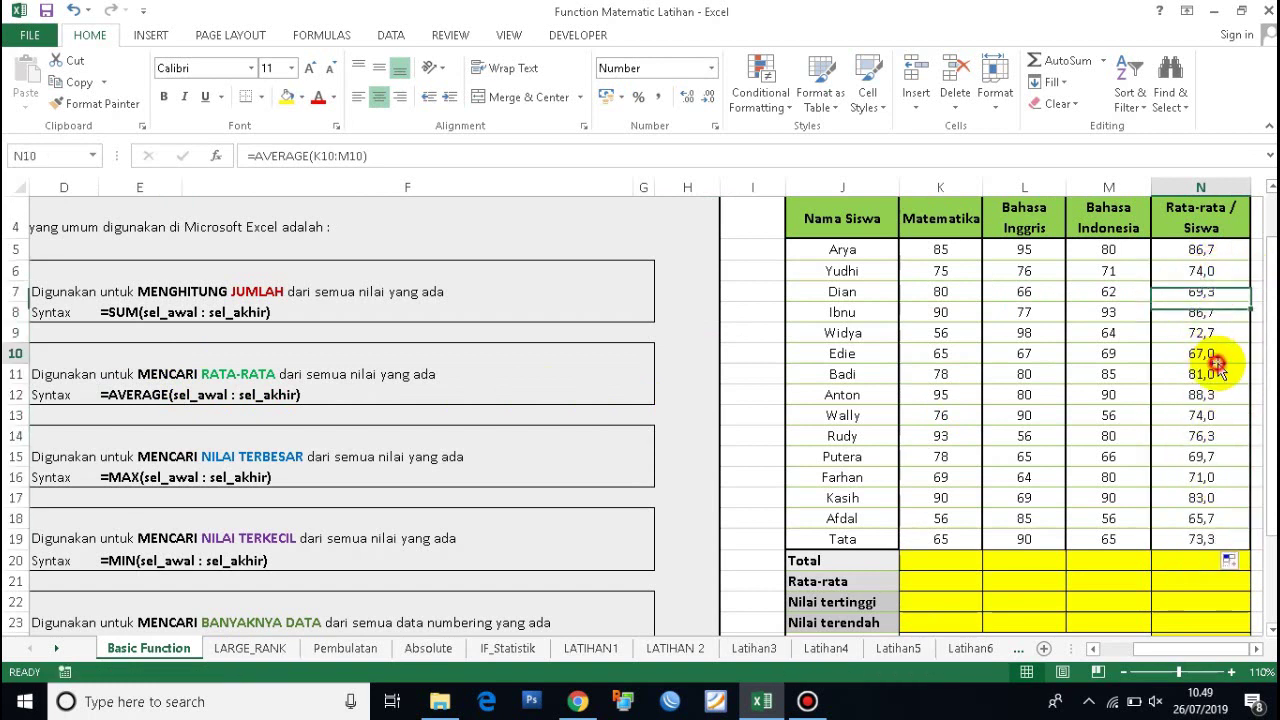
{"action": "left_click", "coordinate": [1212, 456]}
{"action": "left_click", "coordinate": [1210, 518]}
{"action": "left_click", "coordinate": [1211, 335]}
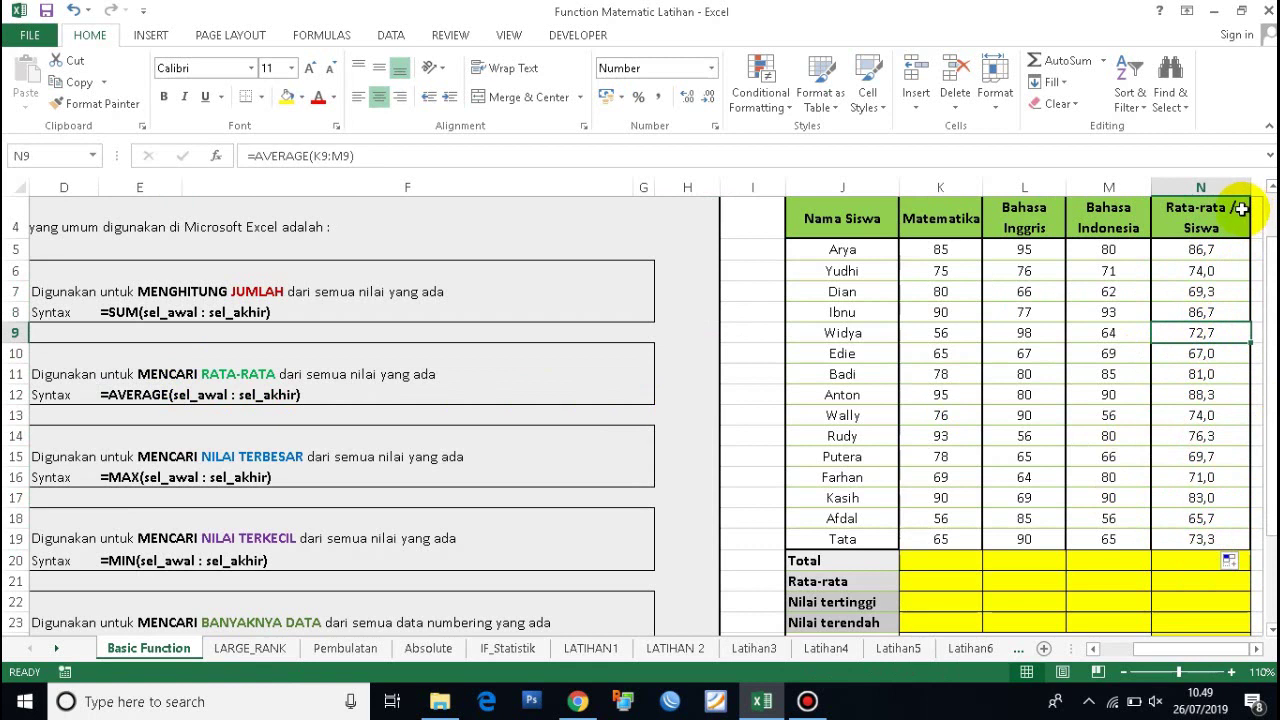
{"action": "left_click_drag", "start_coordinate": [1200, 268], "coordinate": [1207, 540]}
{"action": "left_click", "coordinate": [1050, 560]}
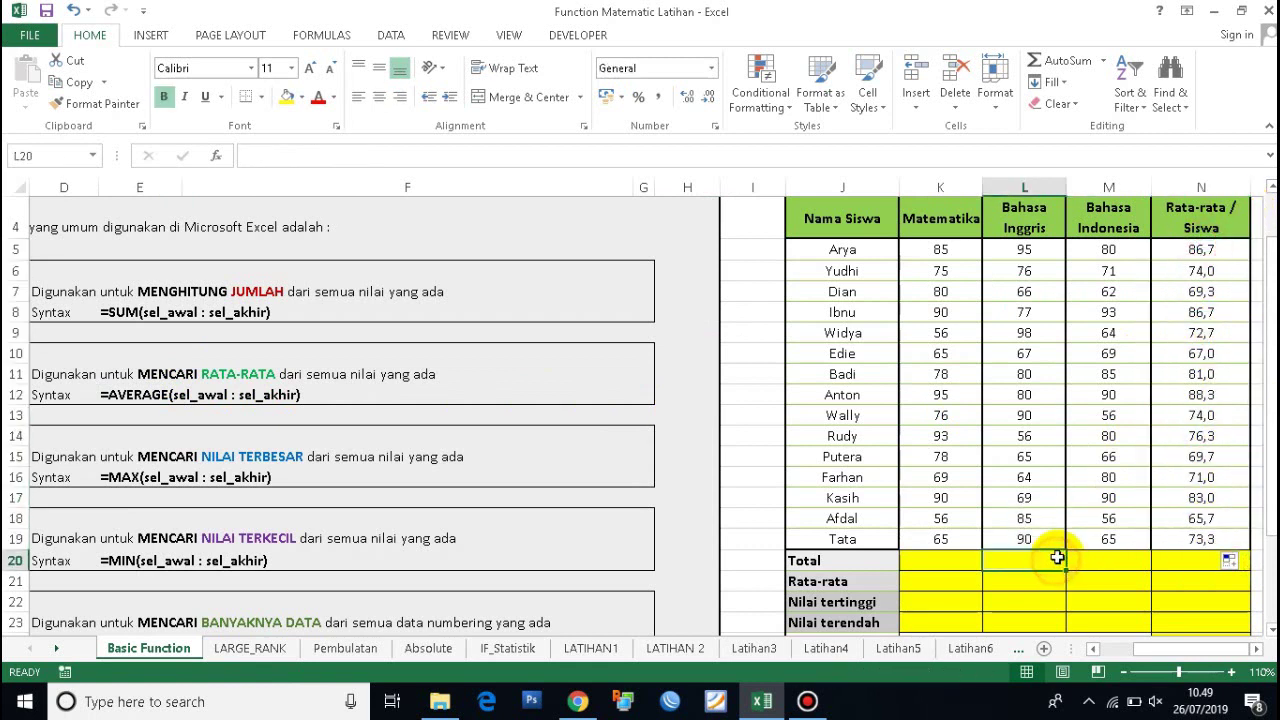
{"action": "left_click", "coordinate": [942, 563]}
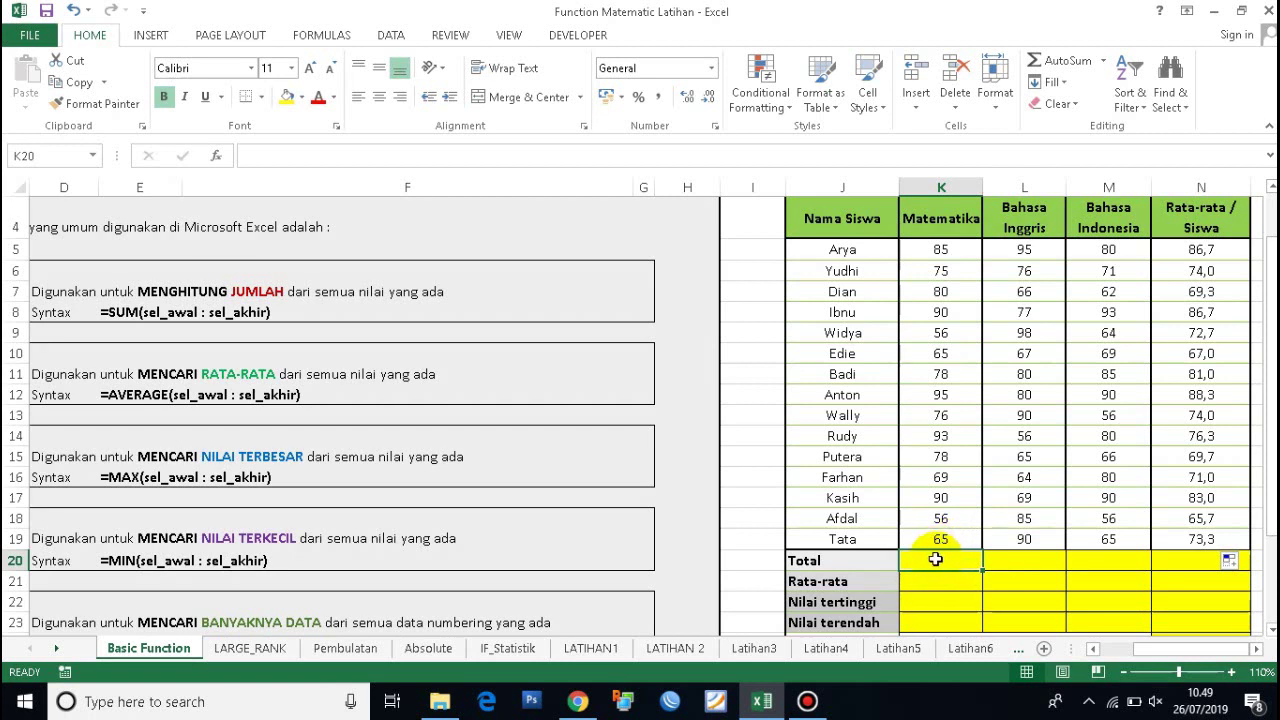
Enter =SUM(K5:K19) in K20 for the Matematika total of 1151.
{"action": "type", "text": "="}
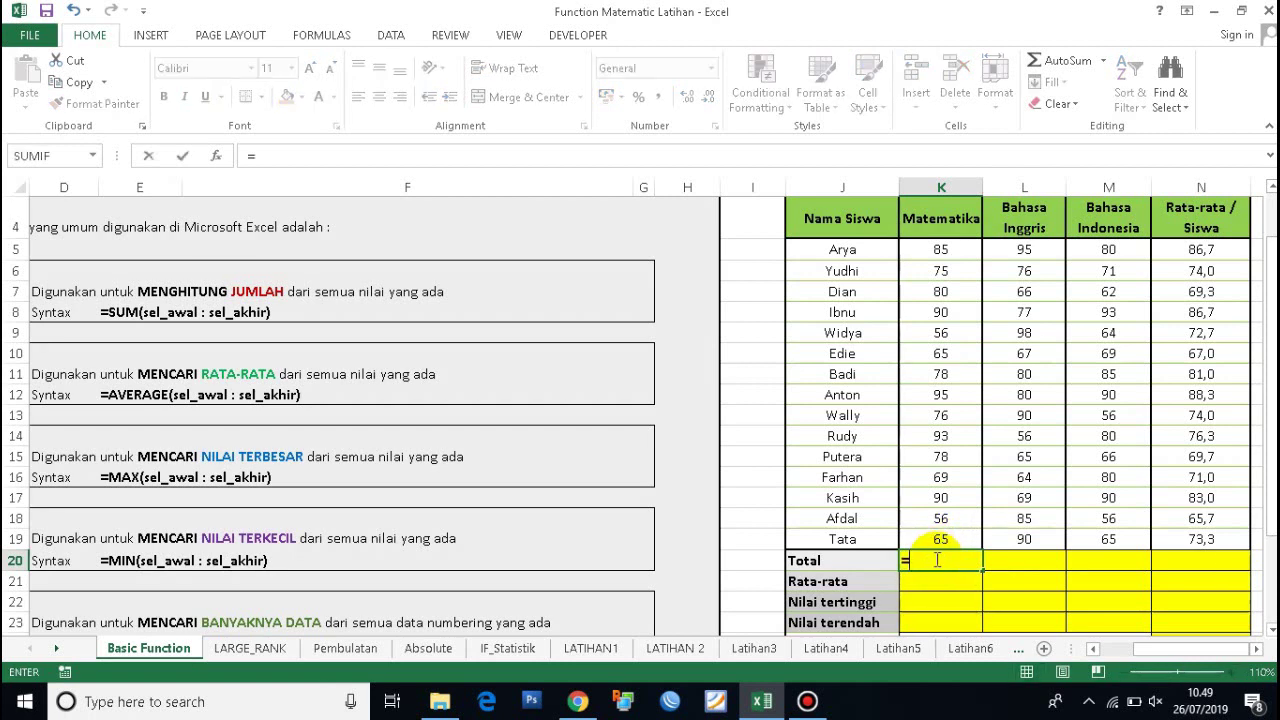
{"action": "type", "text": "su"}
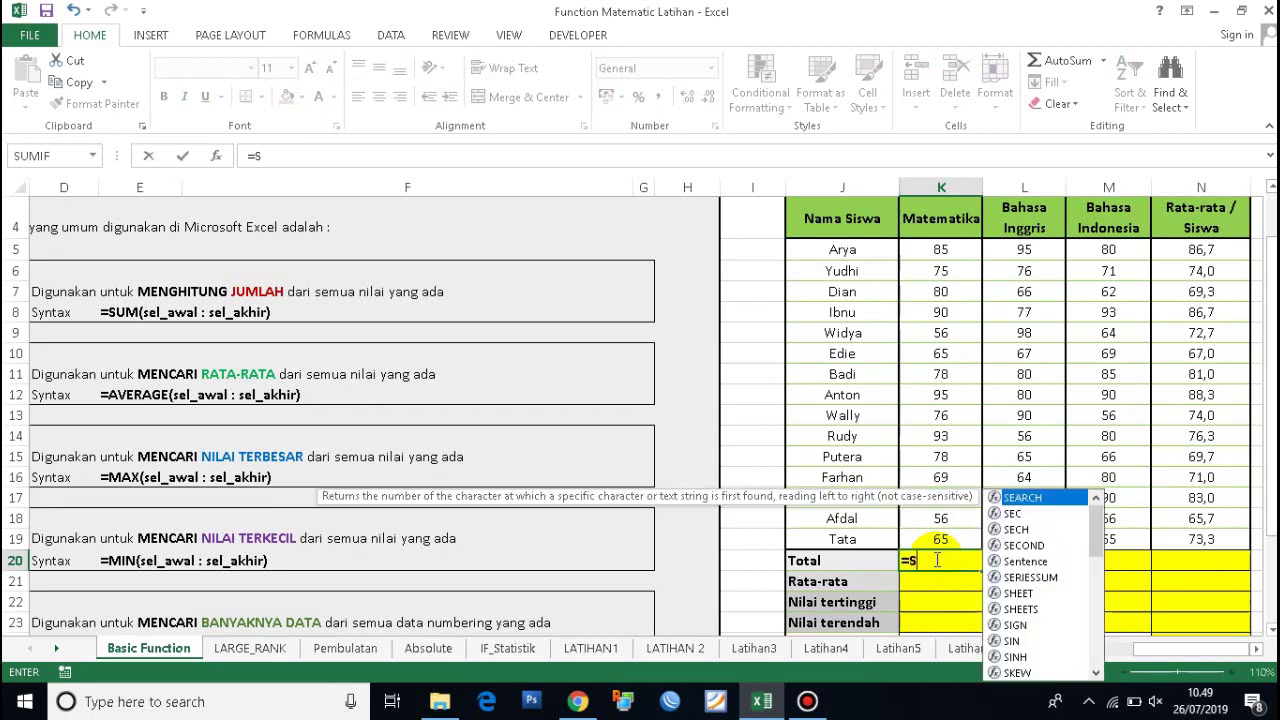
{"action": "type", "text": "m("}
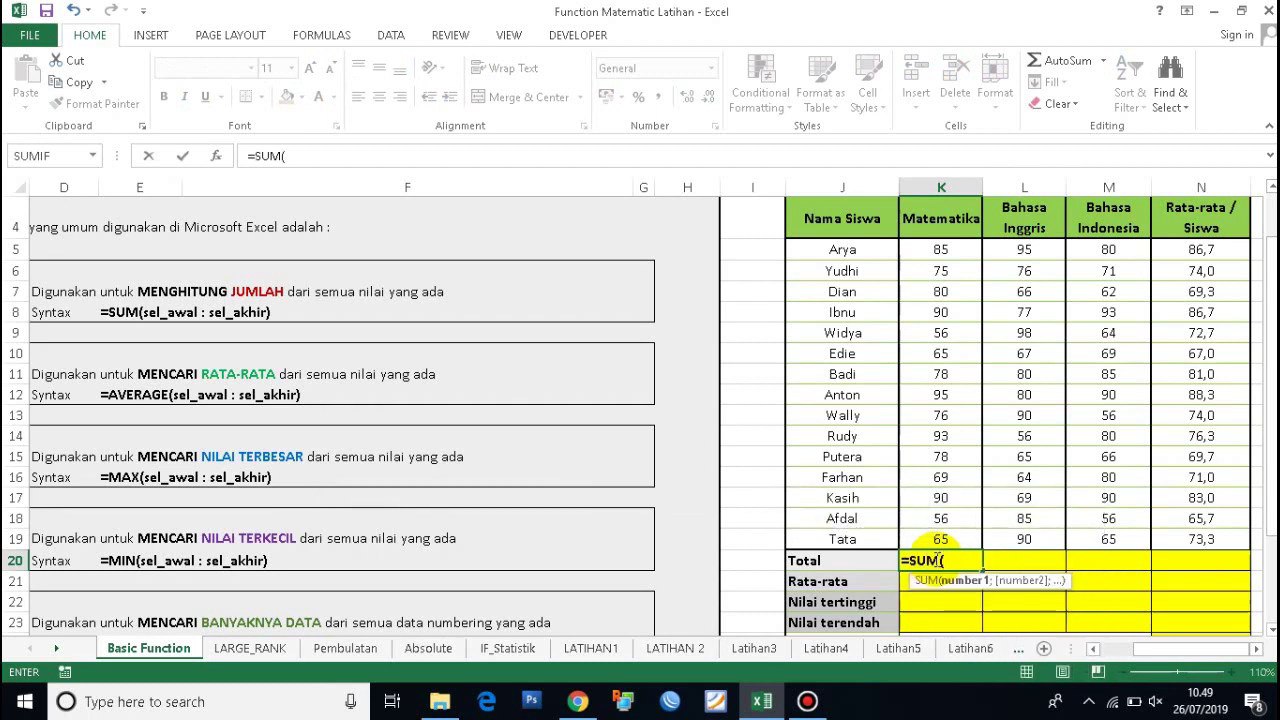
{"action": "left_click", "coordinate": [962, 251]}
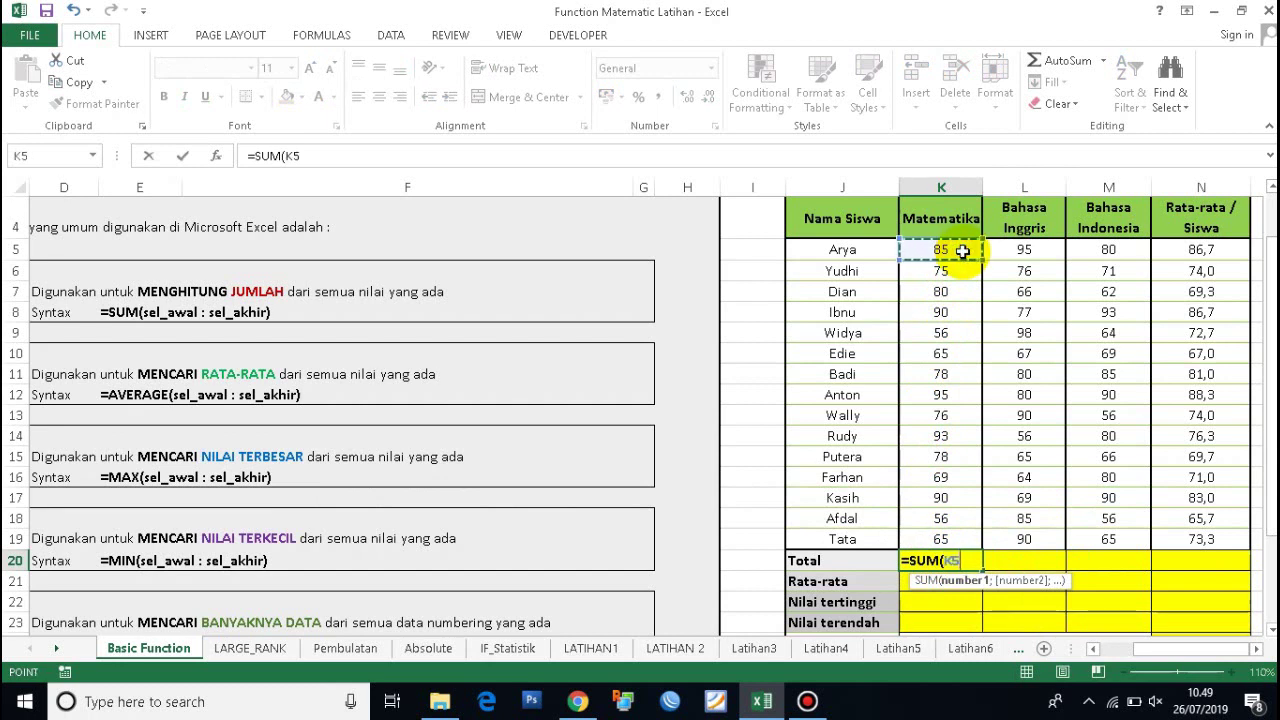
{"action": "type", "text": ";"}
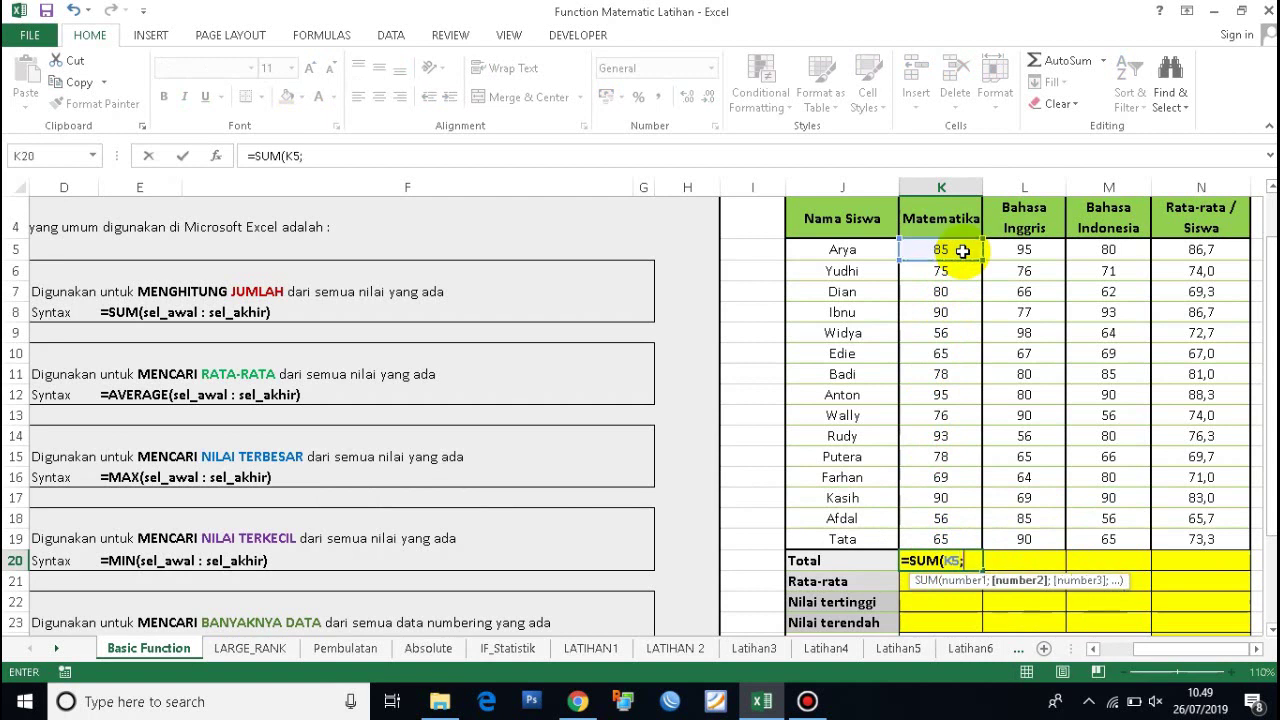
{"action": "key", "text": "BackSpace"}
{"action": "type", "text": ":"}
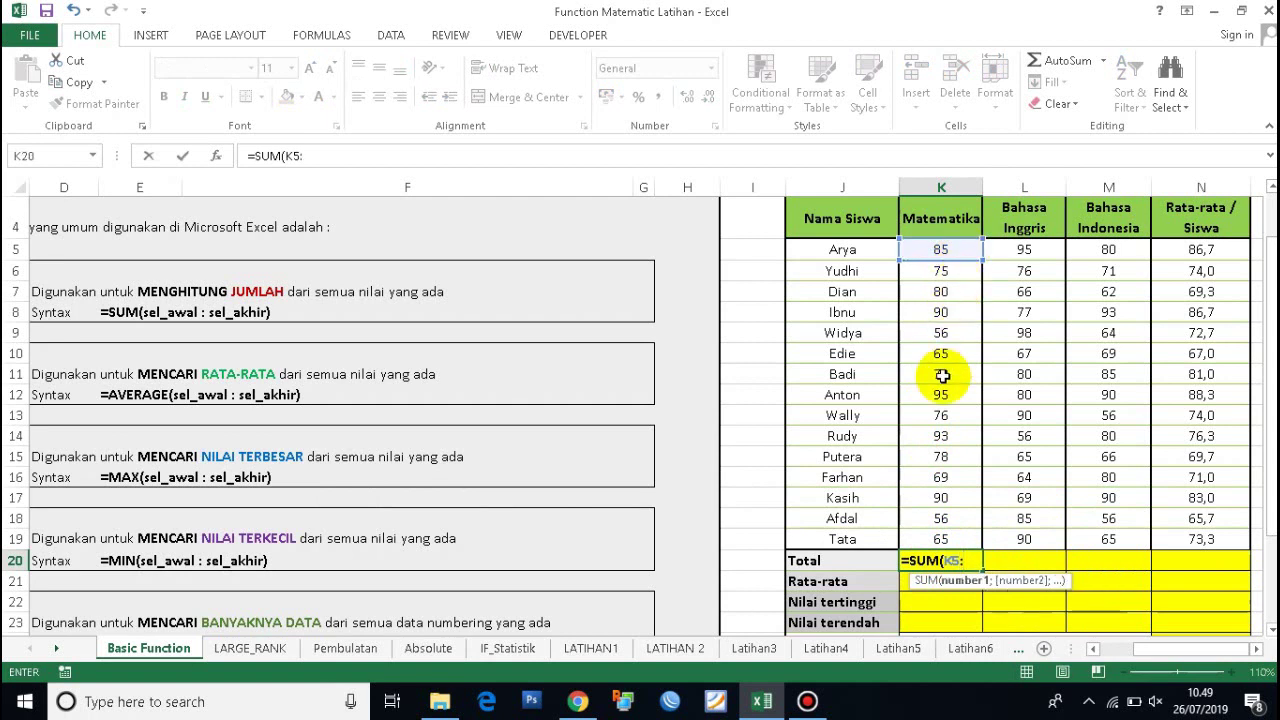
{"action": "left_click", "coordinate": [935, 540]}
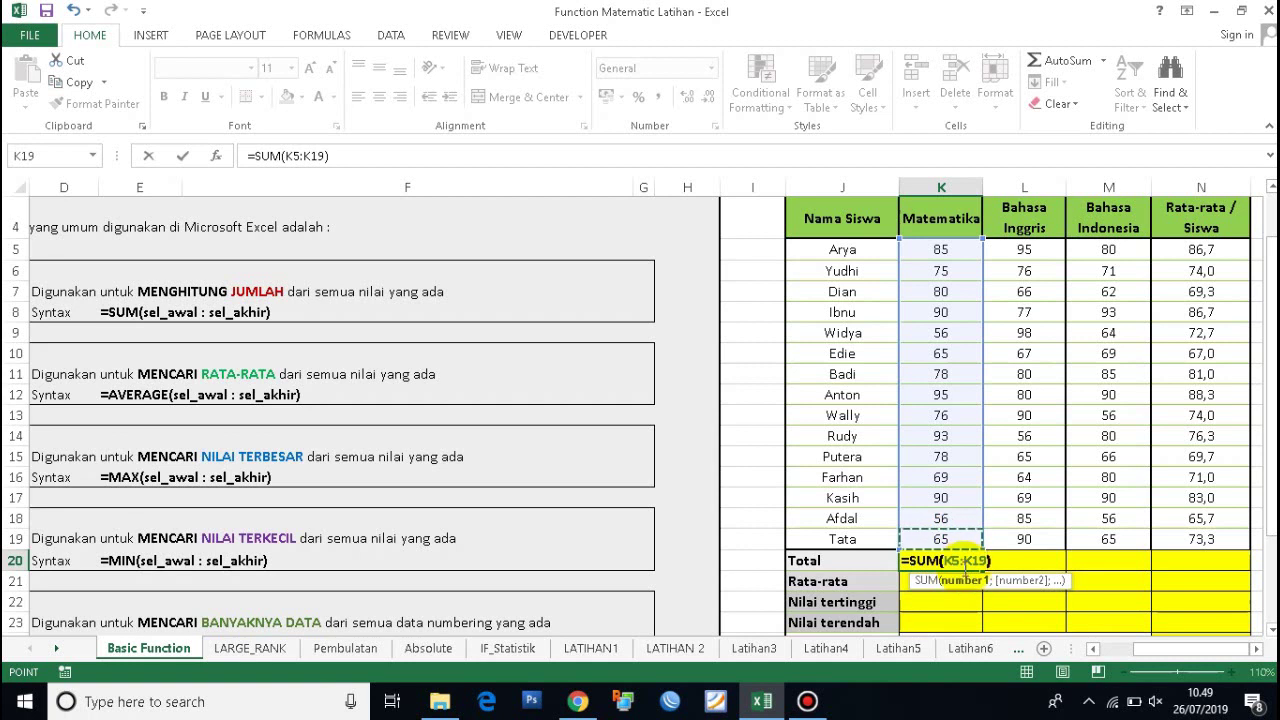
{"action": "key", "text": "Return"}
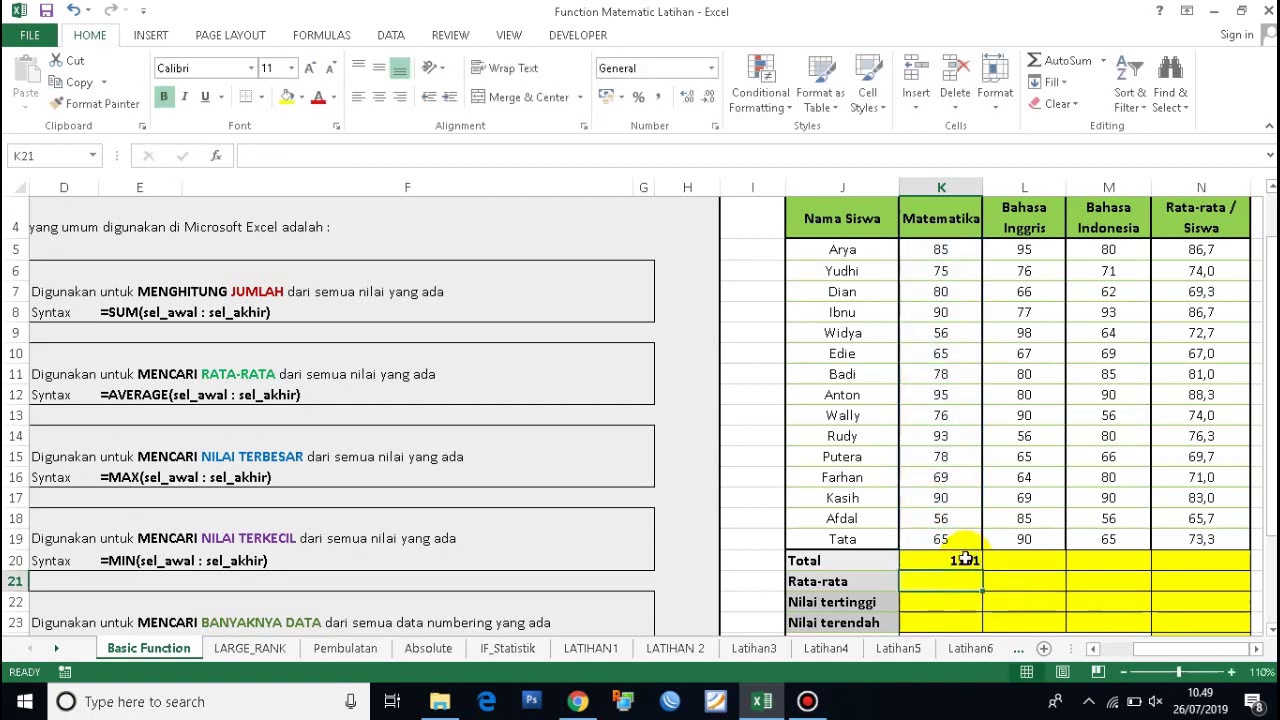
{"action": "left_click", "coordinate": [961, 565]}
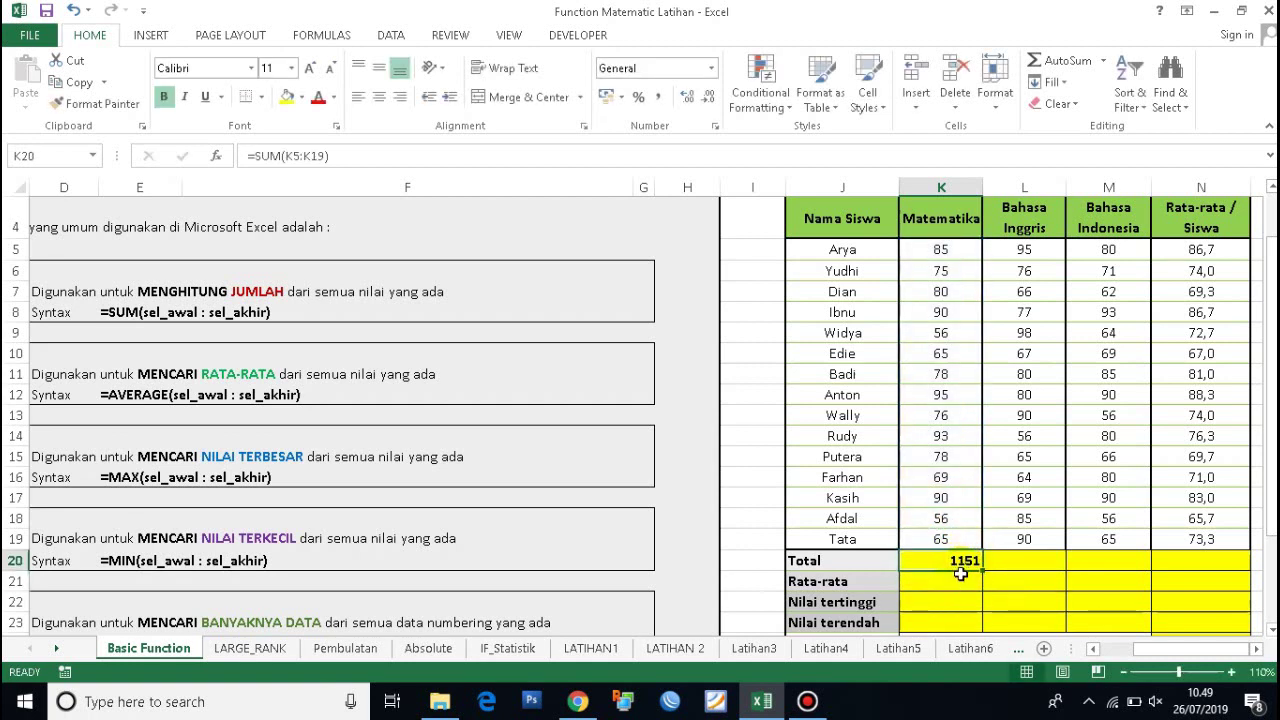
Enter =SUM(L5:L19) in L20 for the Bahasa Inggris total of 1158.
{"action": "left_click", "coordinate": [1023, 566]}
{"action": "type", "text": "="}
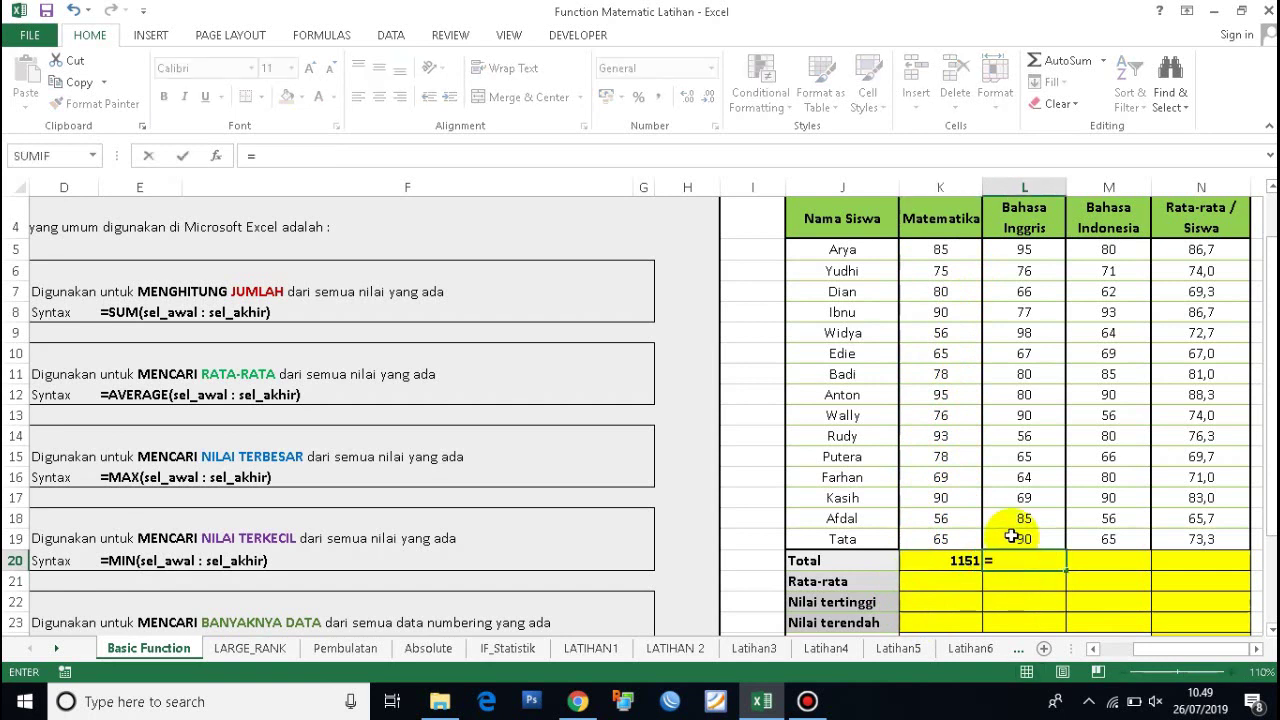
{"action": "type", "text": "SUM"}
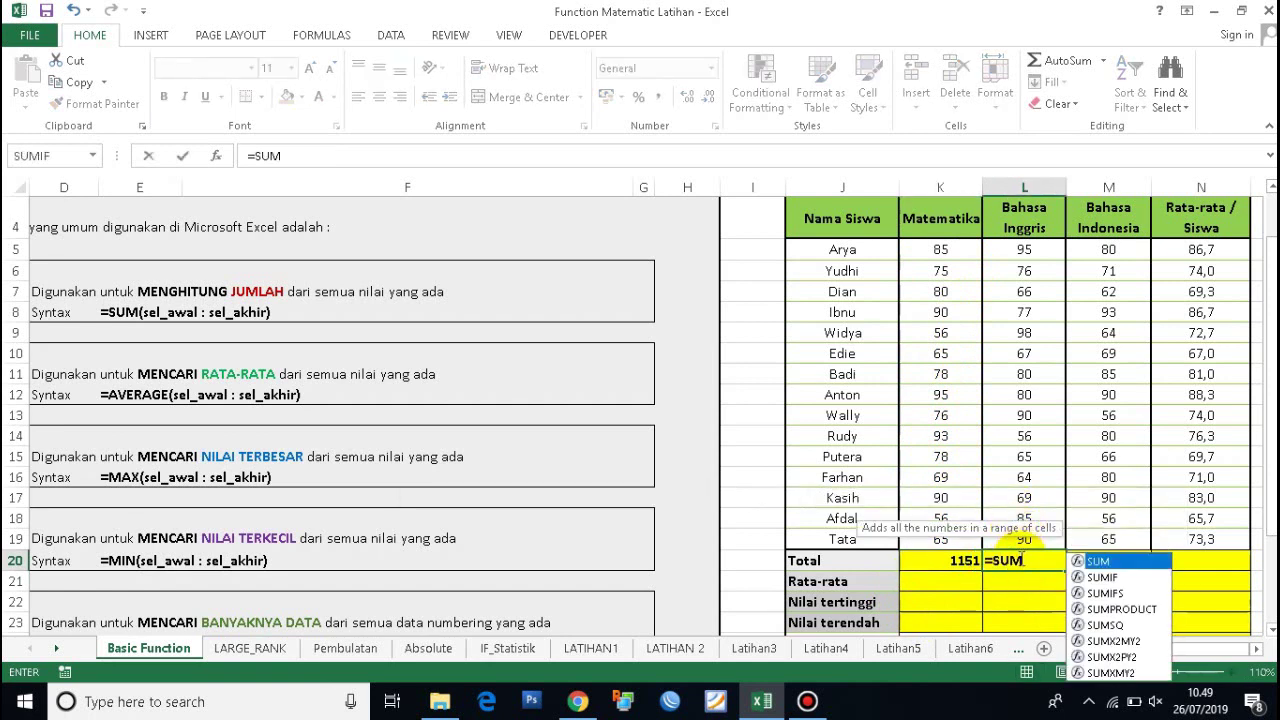
{"action": "type", "text": "("}
{"action": "left_click_drag", "start_coordinate": [1045, 250], "coordinate": [1020, 512]}
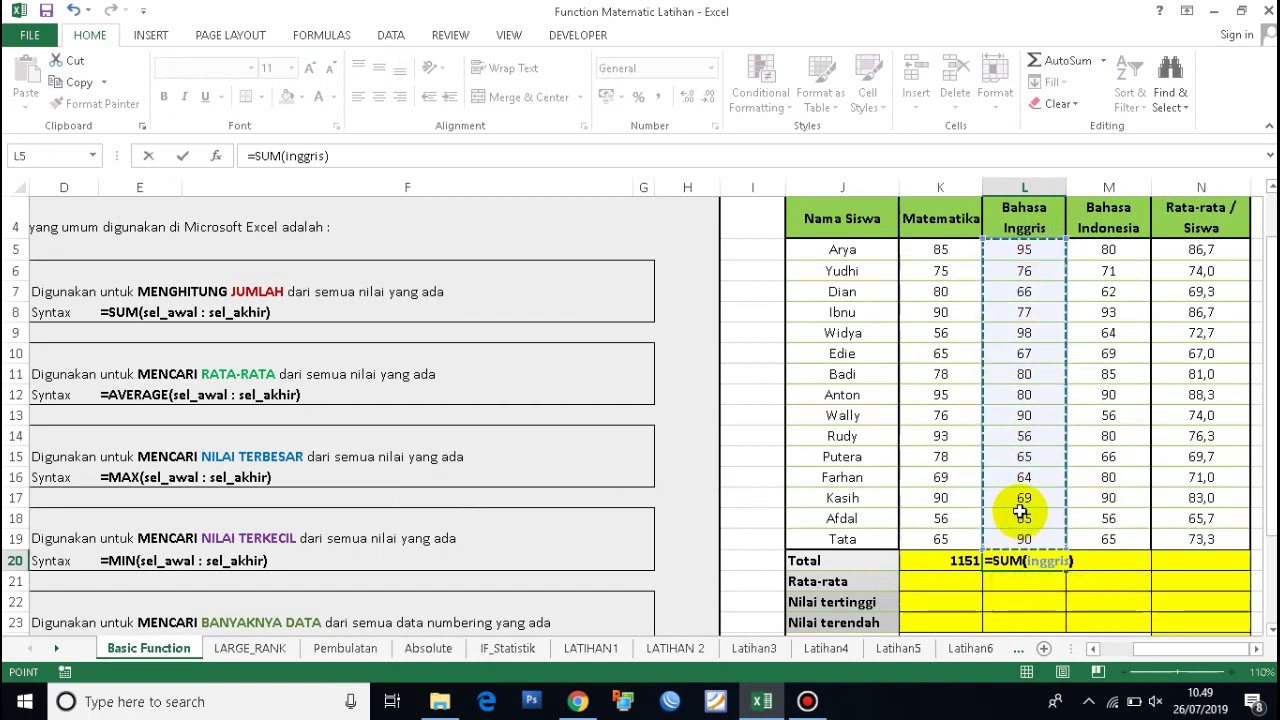
{"action": "key", "text": "Return"}
Copy the total formula into M20 and N20, giving 1107 and 1138,666667.
{"action": "left_click_drag", "start_coordinate": [1040, 560], "coordinate": [950, 560]}
{"action": "key", "text": "ctrl+c"}
{"action": "left_click", "coordinate": [1087, 560]}
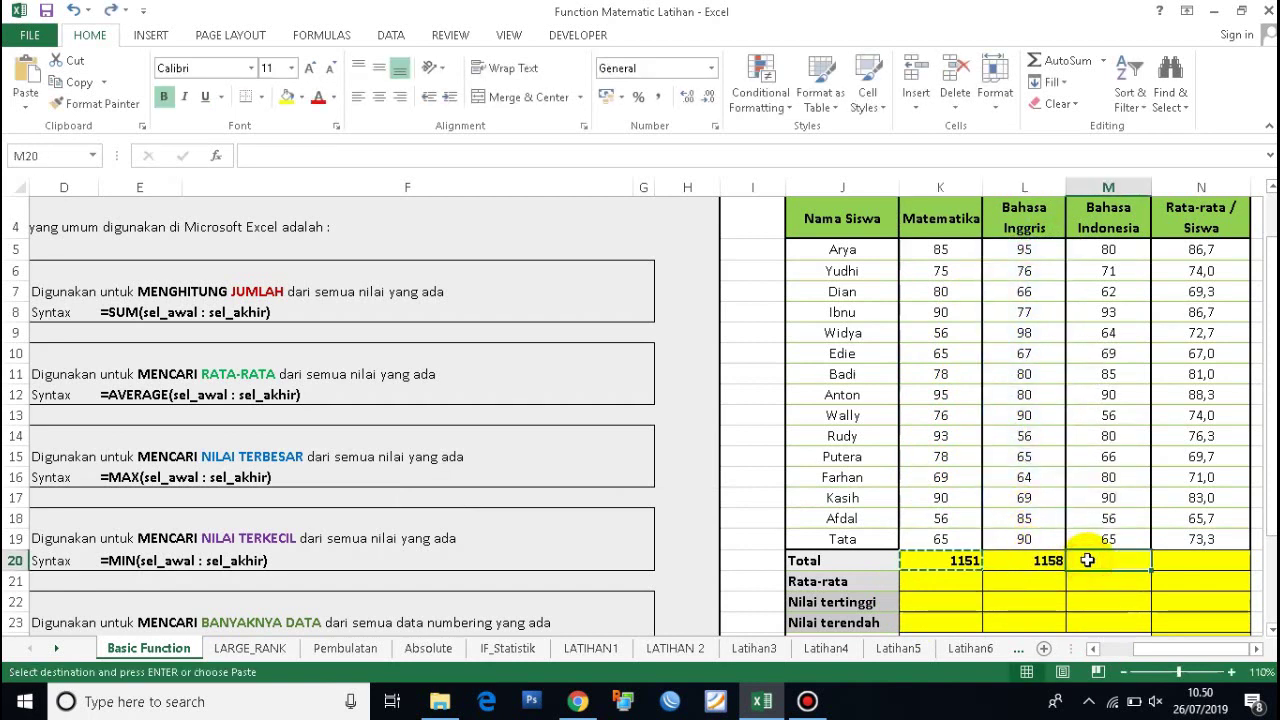
{"action": "key", "text": "ctrl+v"}
{"action": "left_click", "coordinate": [1195, 561]}
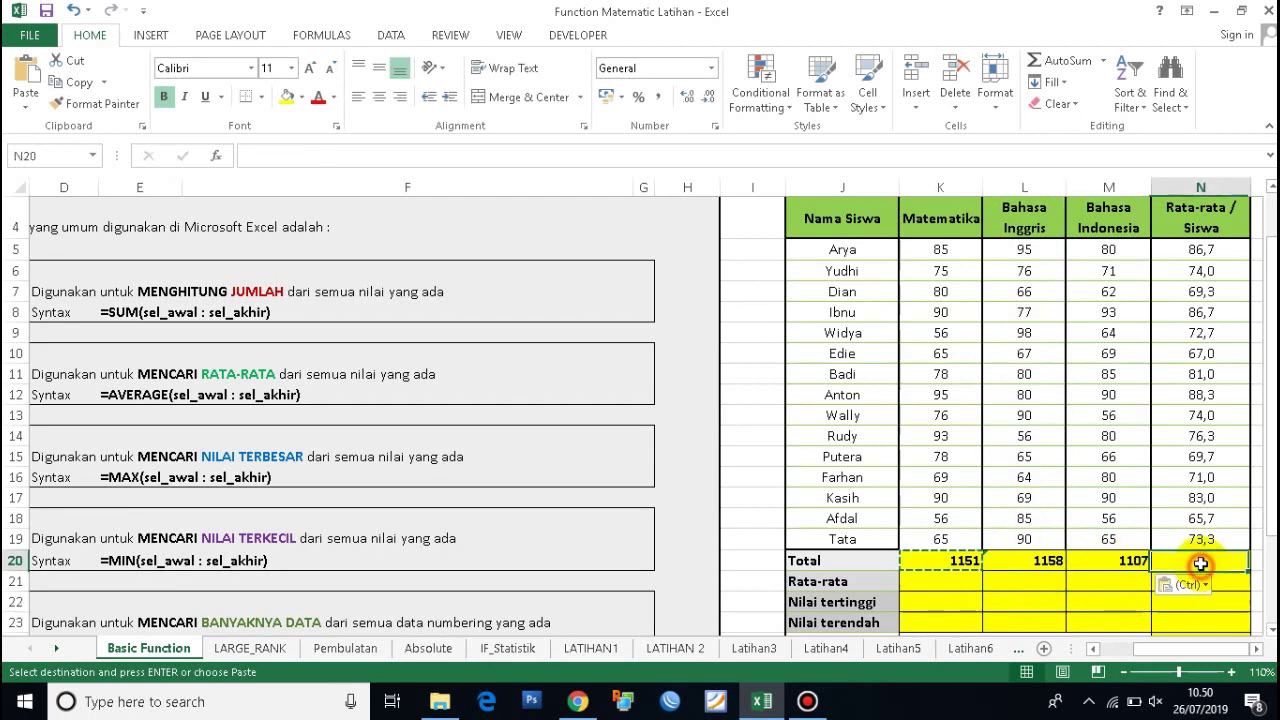
{"action": "key", "text": "ctrl+v"}
{"action": "left_click", "coordinate": [1117, 598]}
{"action": "left_click", "coordinate": [1138, 563]}
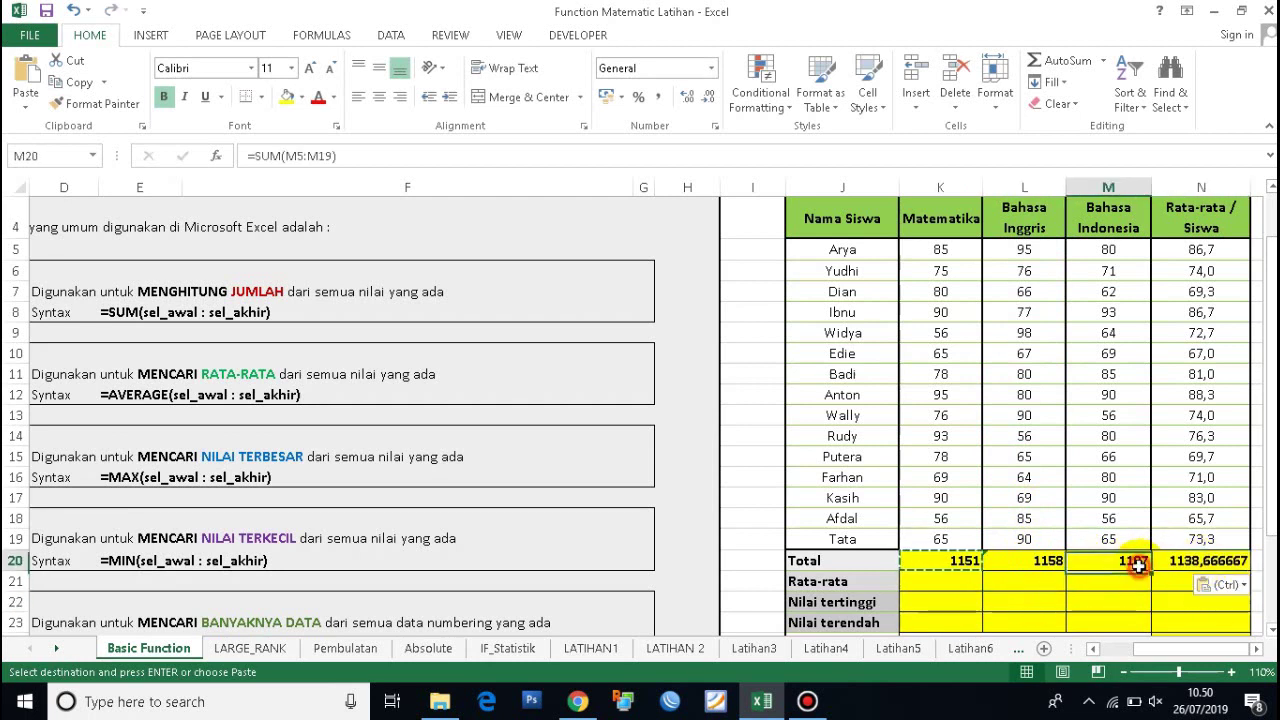
{"action": "left_click", "coordinate": [949, 584]}
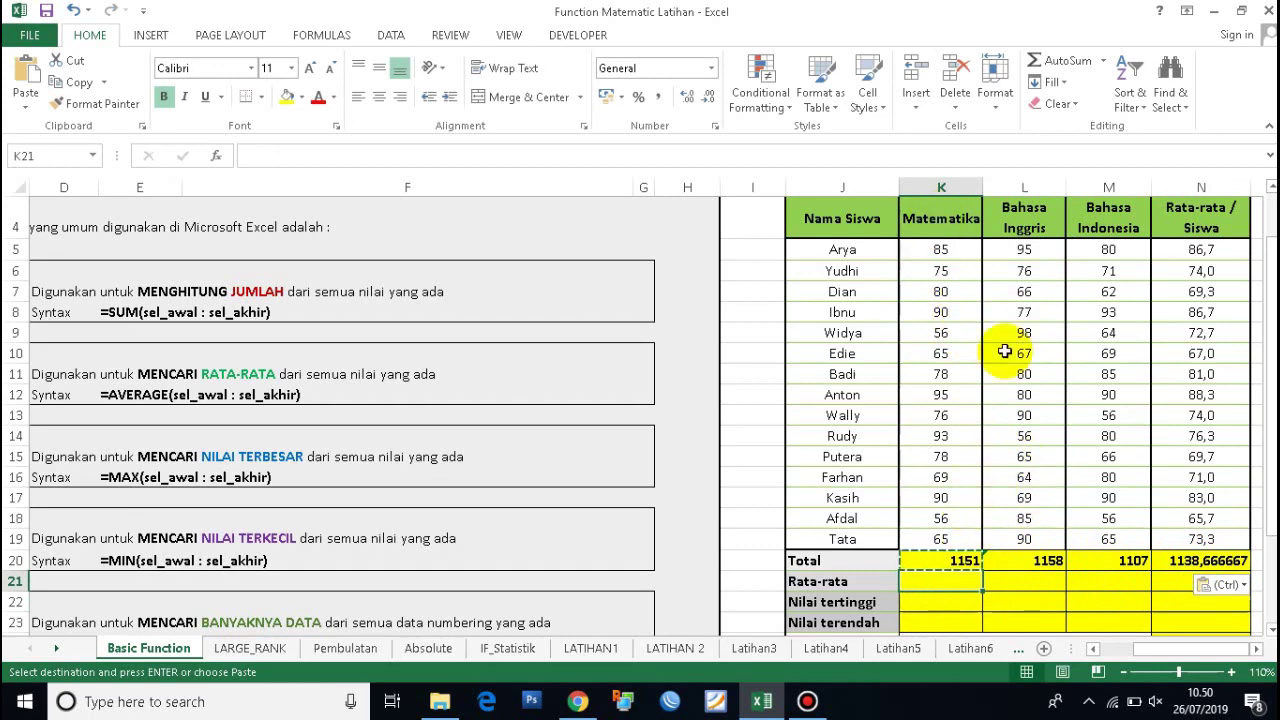
{"action": "scroll", "coordinate": [1017, 457], "scroll_direction": "down", "scroll_amount": 1}
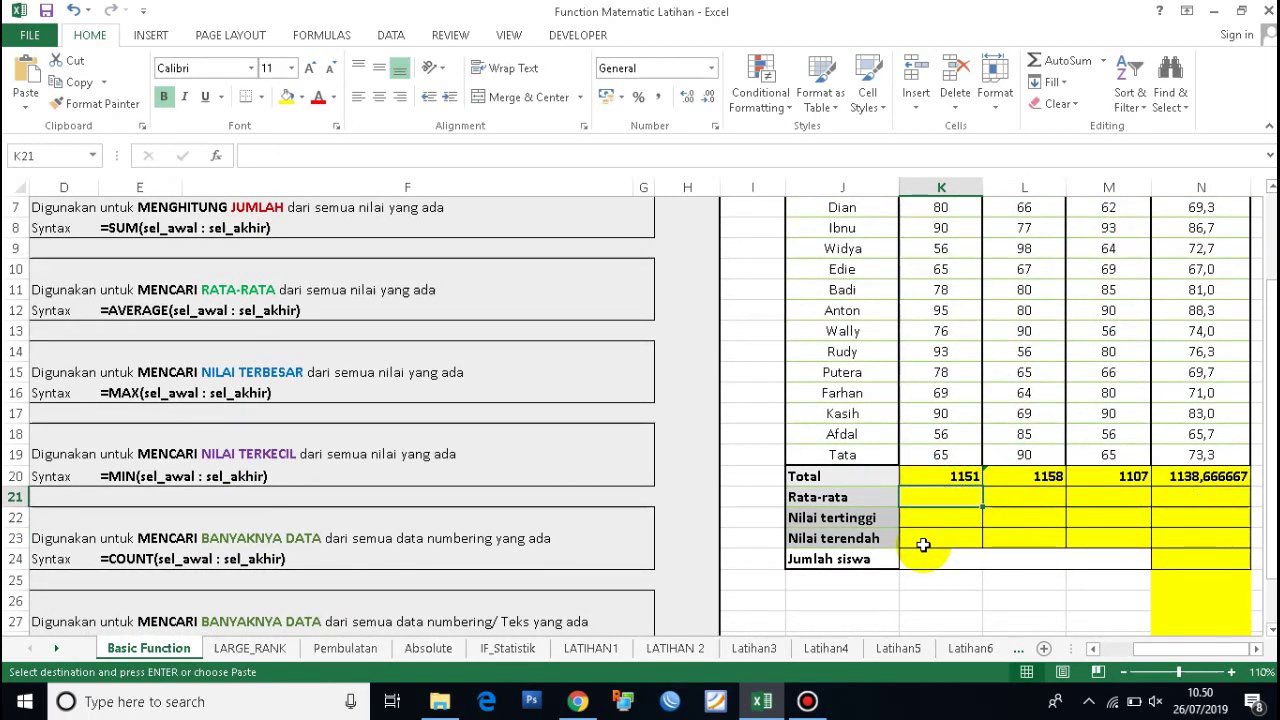
{"action": "type", "text": "=a"}
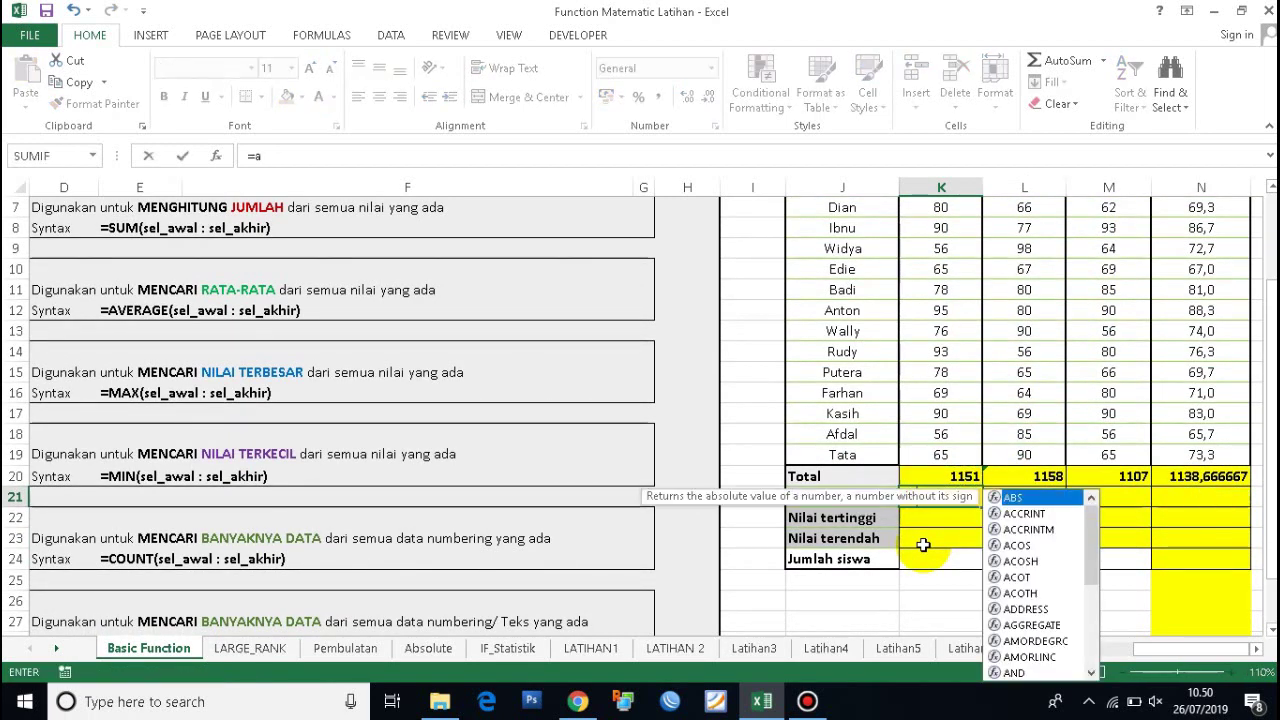
{"action": "type", "text": "v"}
{"action": "double_click", "coordinate": [954, 535]}
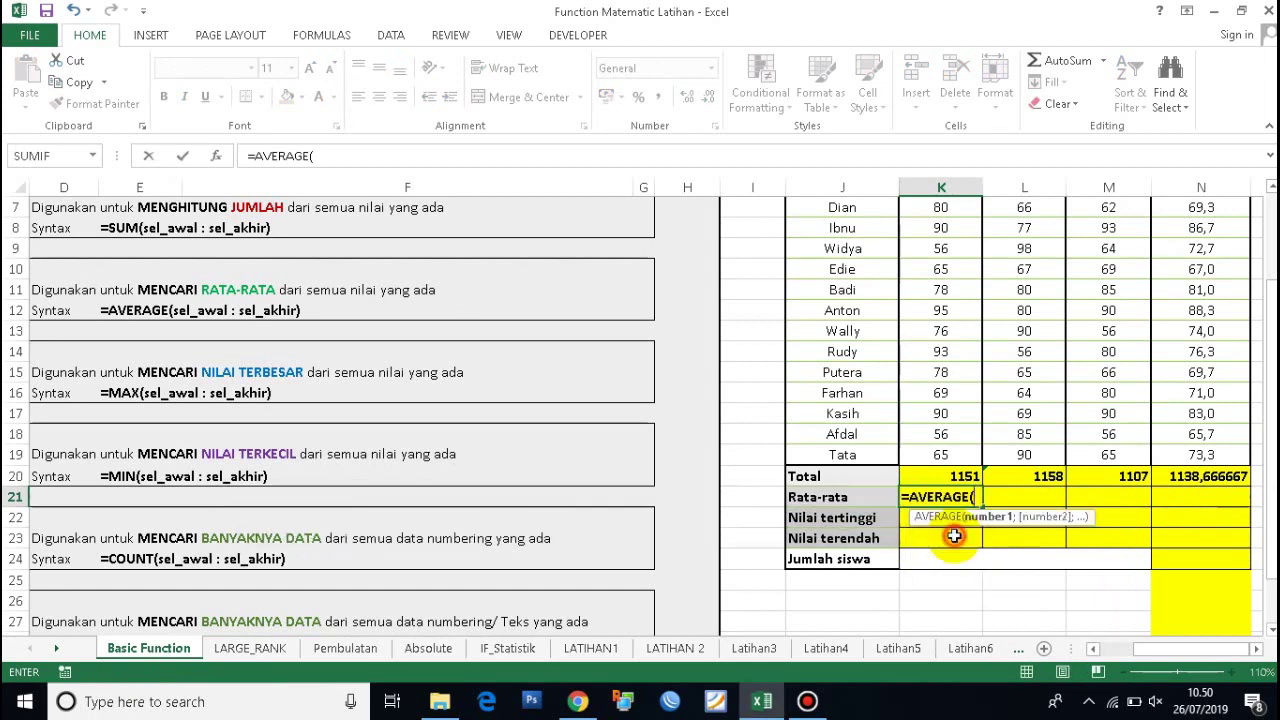
{"action": "scroll", "coordinate": [954, 536], "scroll_direction": "up", "scroll_amount": 1}
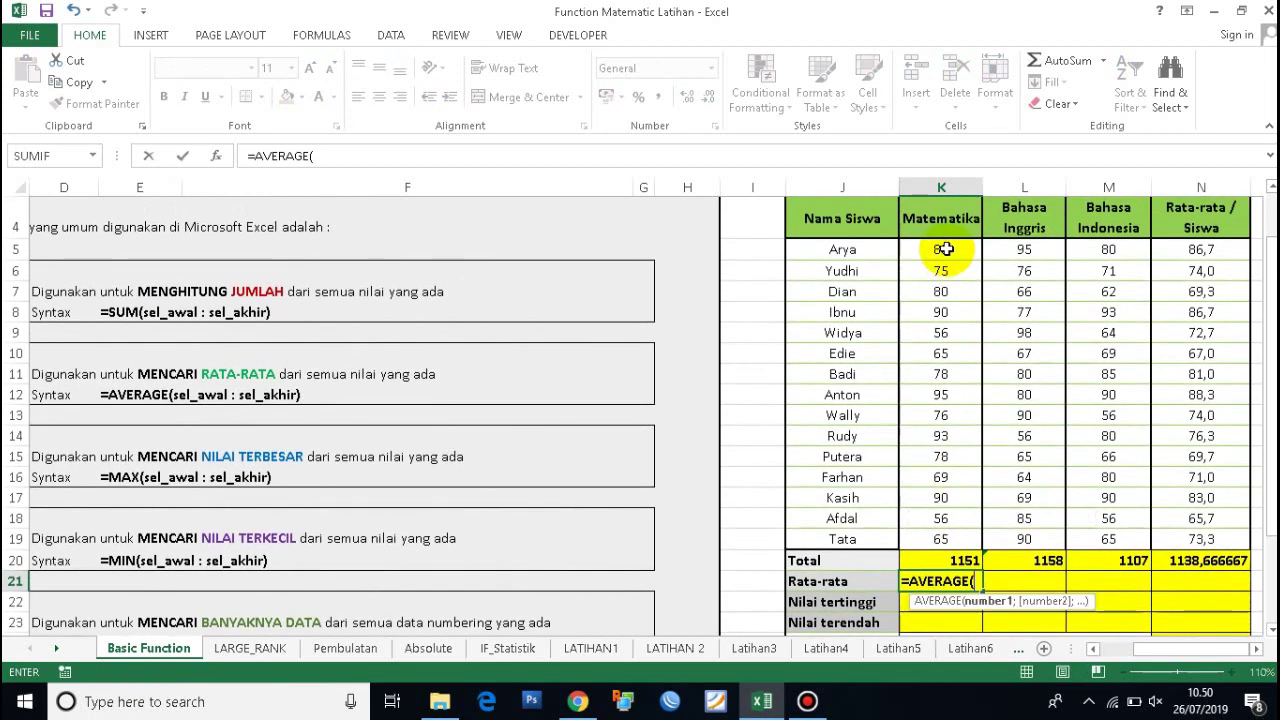
{"action": "mouse_move", "coordinate": [943, 249]}
{"action": "left_mouse_down"}
{"action": "mouse_move", "coordinate": [954, 538]}
{"action": "mouse_move", "coordinate": [941, 555]}
{"action": "left_mouse_up"}
{"action": "type", "text": ")"}
{"action": "key", "text": "Return"}
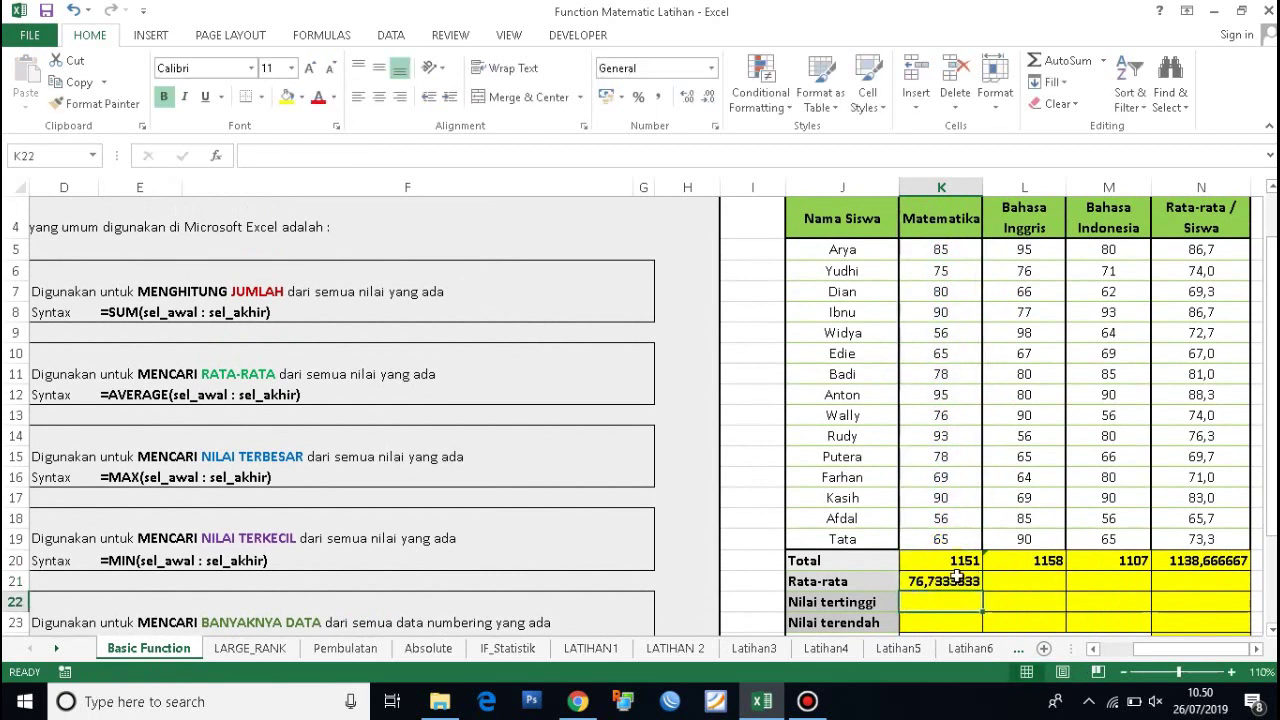
{"action": "left_click", "coordinate": [957, 577]}
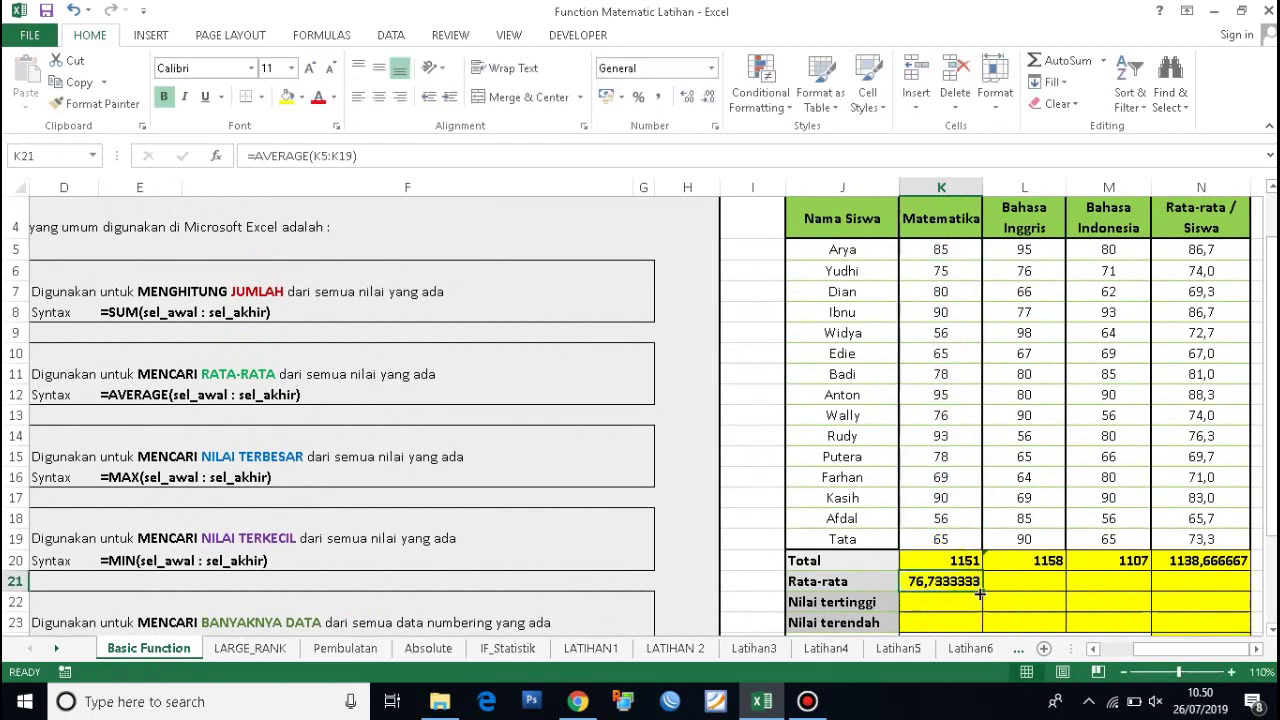
{"action": "left_click_drag", "start_coordinate": [984, 593], "coordinate": [1228, 594]}
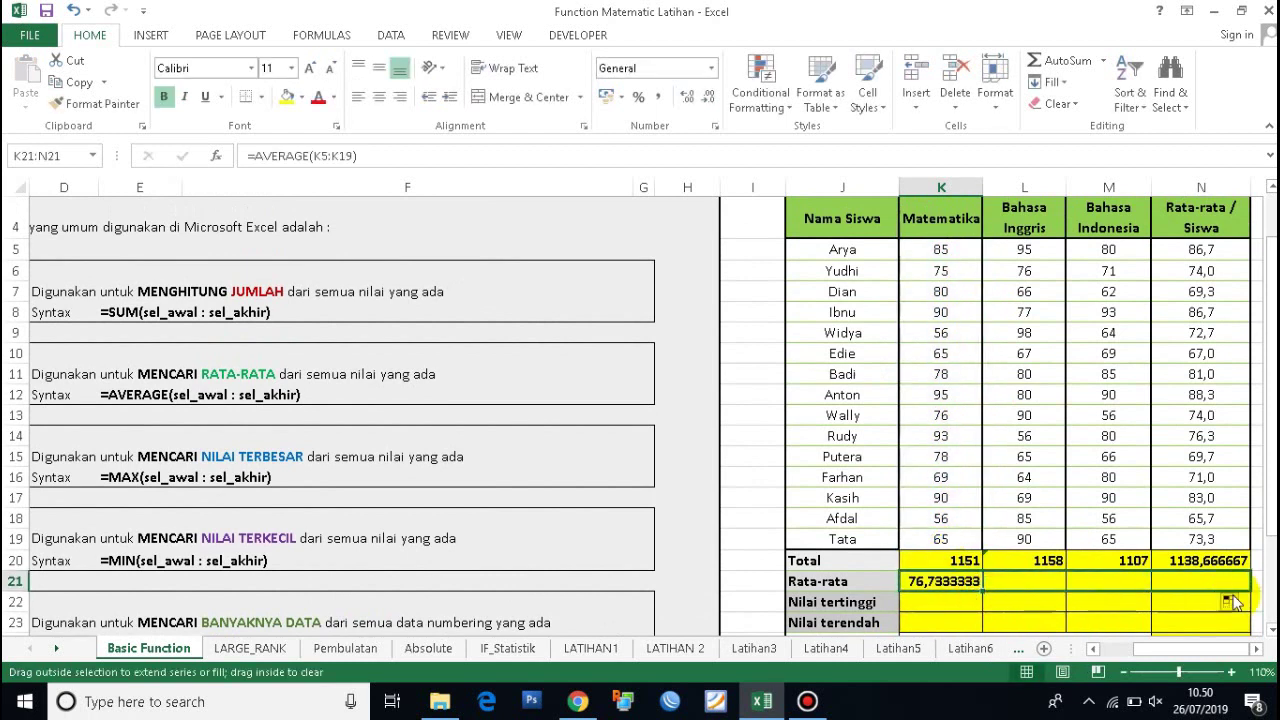
{"action": "left_click", "coordinate": [1022, 584]}
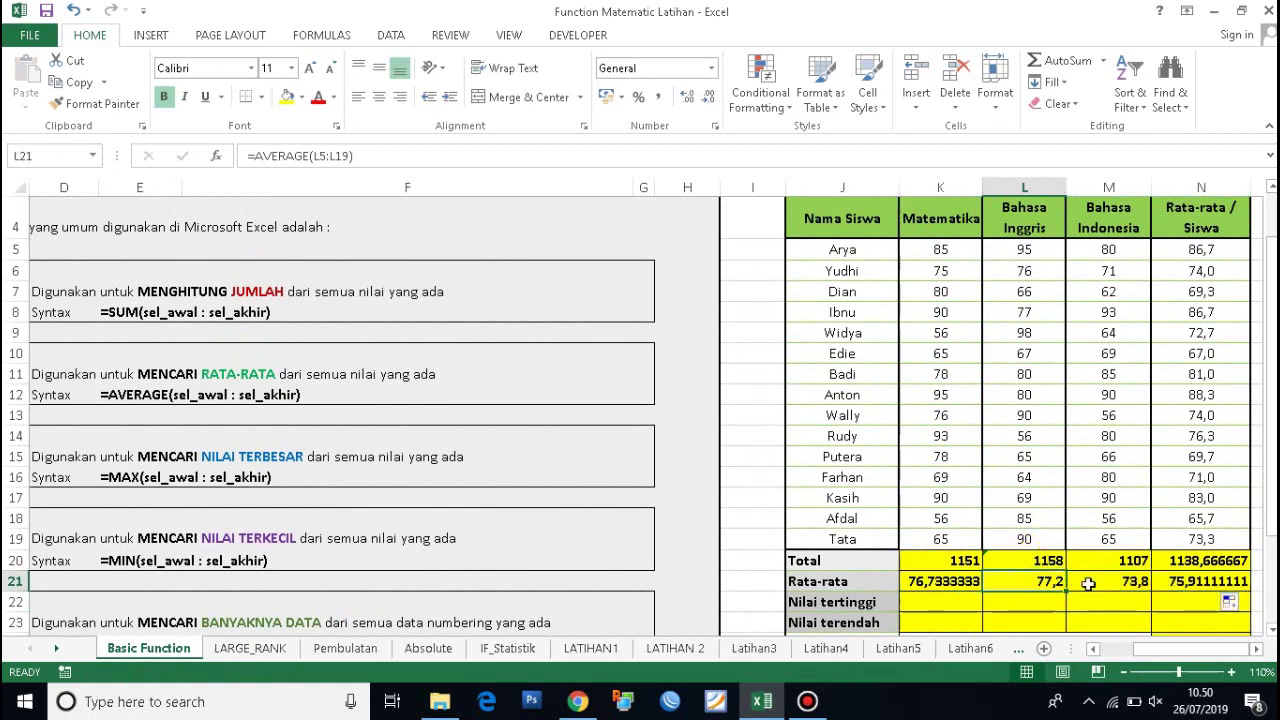
{"action": "left_click", "coordinate": [1141, 590]}
{"action": "left_click", "coordinate": [1199, 594]}
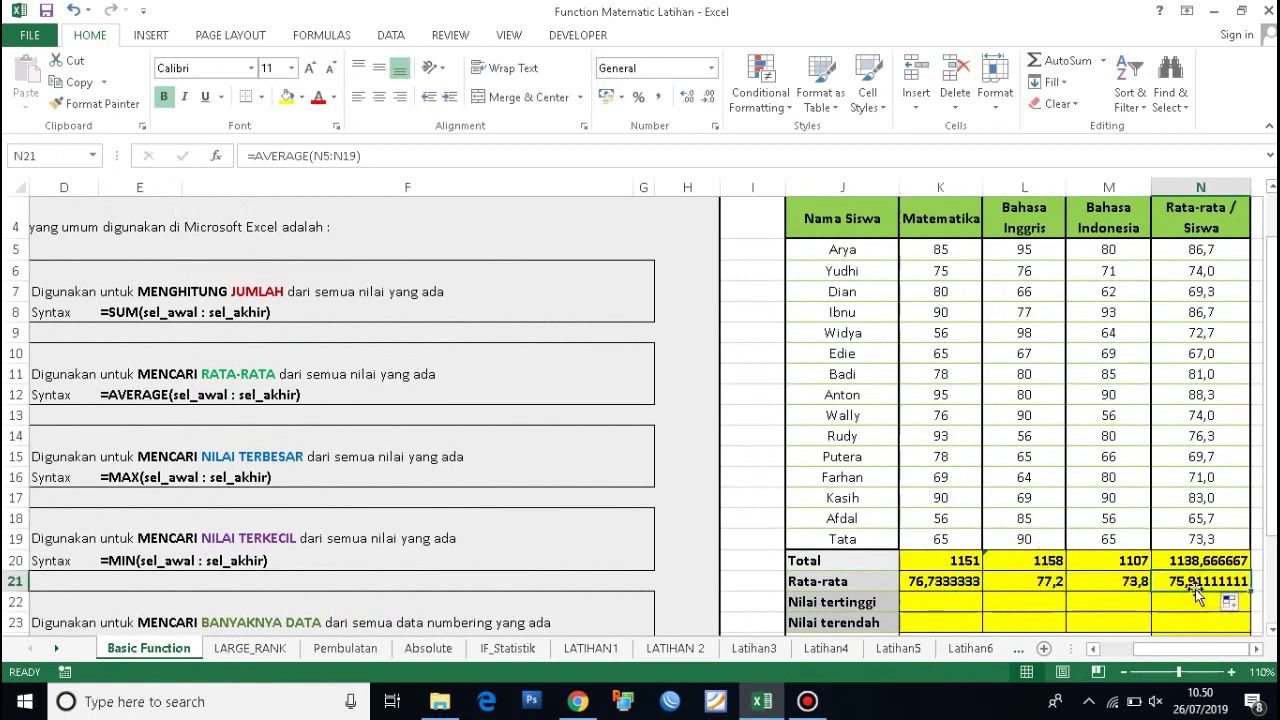
{"action": "left_click", "coordinate": [1060, 583]}
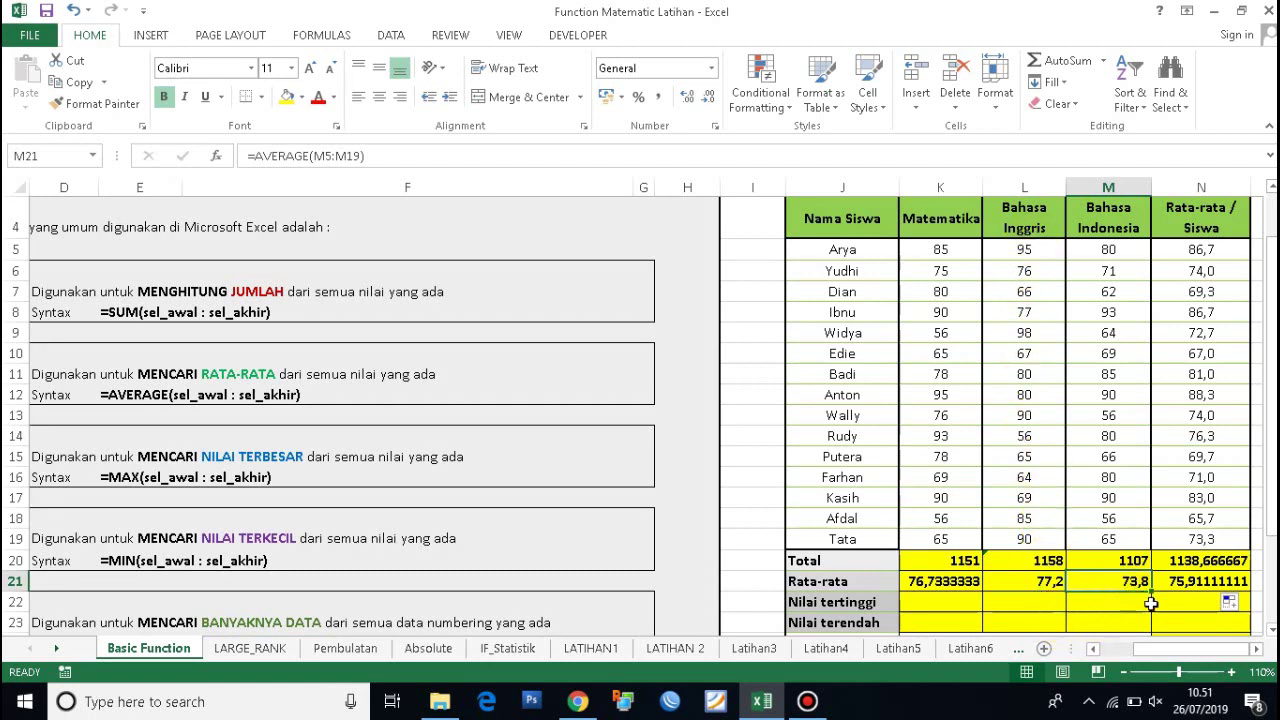
{"action": "scroll", "coordinate": [960, 583], "scroll_direction": "down", "scroll_amount": 1}
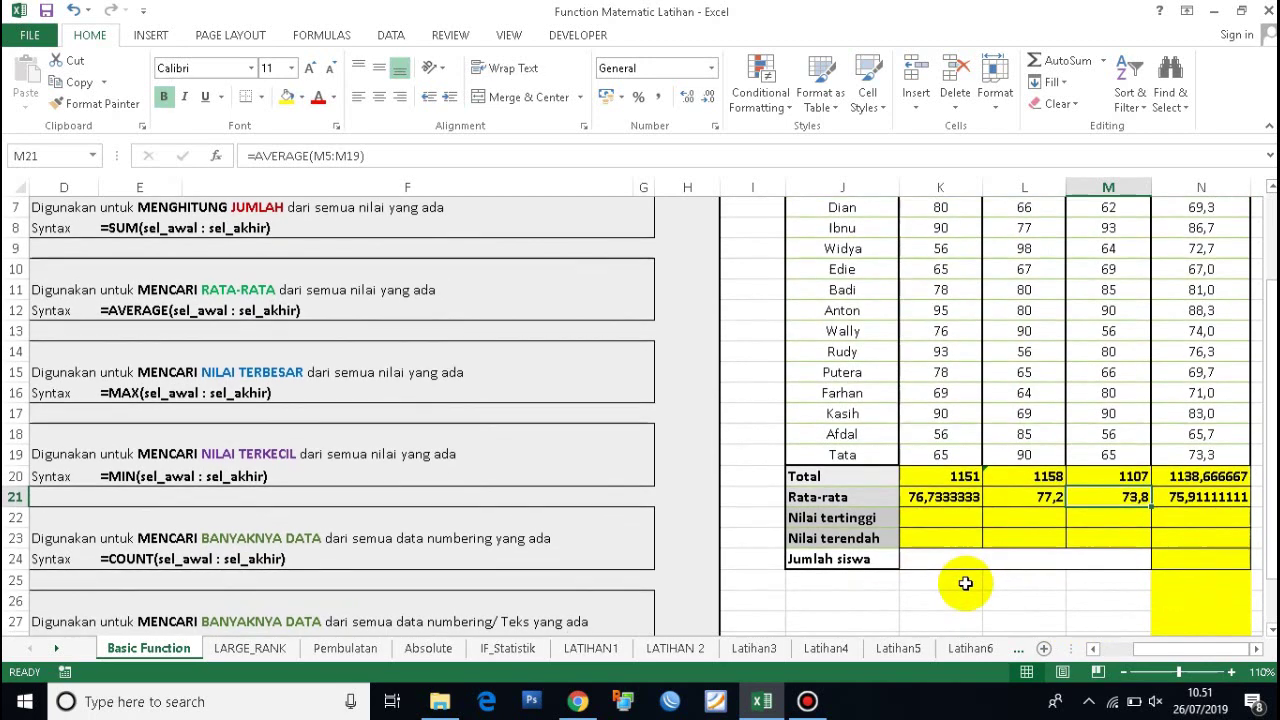
Enter =MAX(K5:K19) in K22 for the Matematika highest score of 95.
{"action": "left_click", "coordinate": [959, 522]}
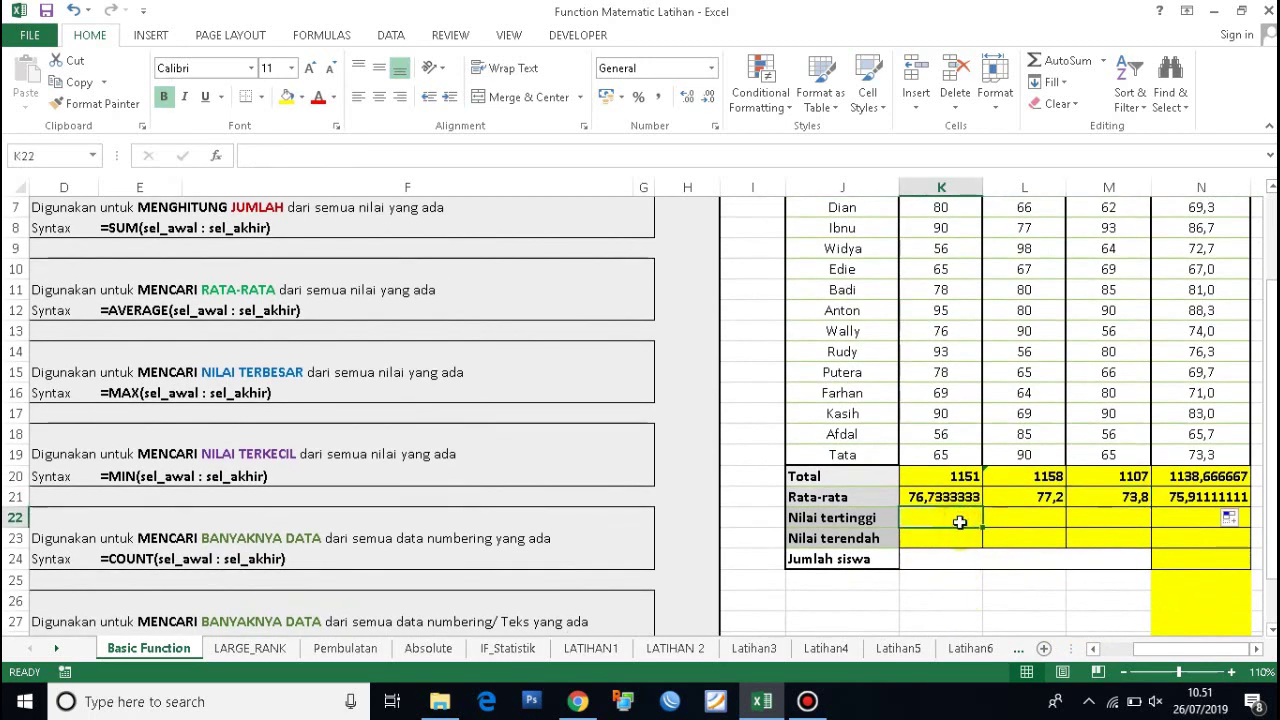
{"action": "scroll", "coordinate": [959, 522], "scroll_direction": "up", "scroll_amount": 1}
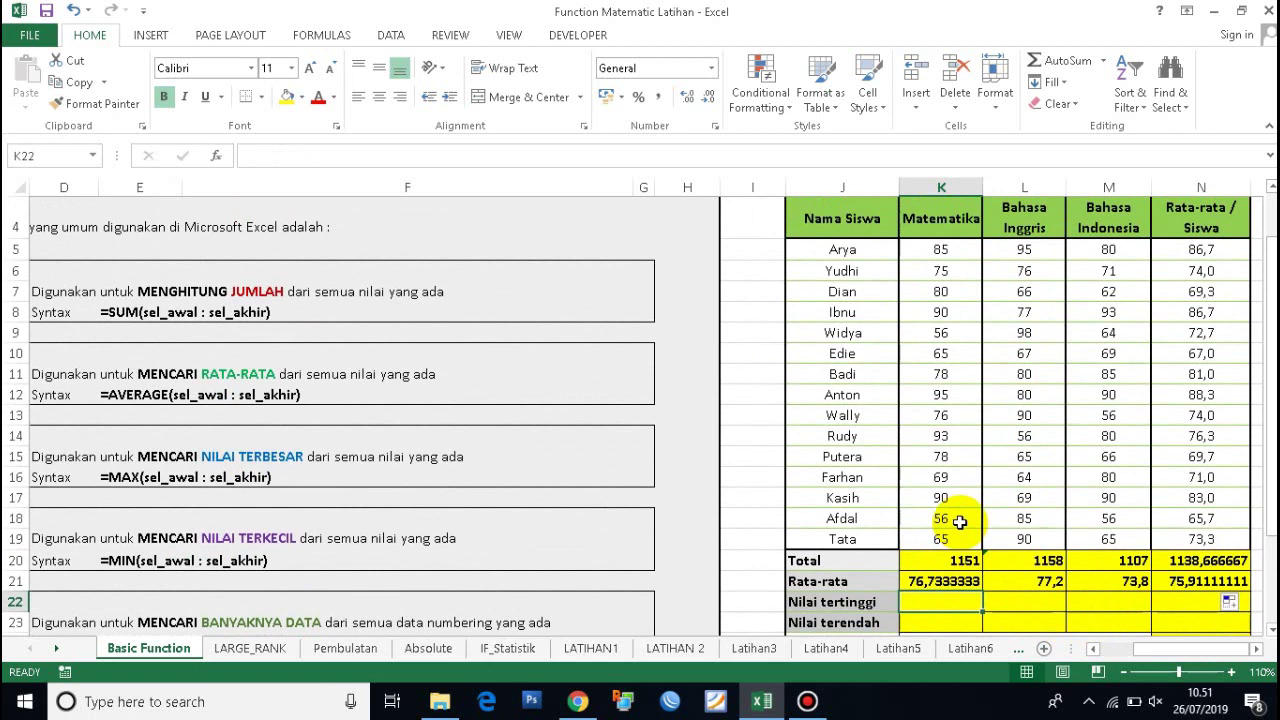
{"action": "type", "text": "=M"}
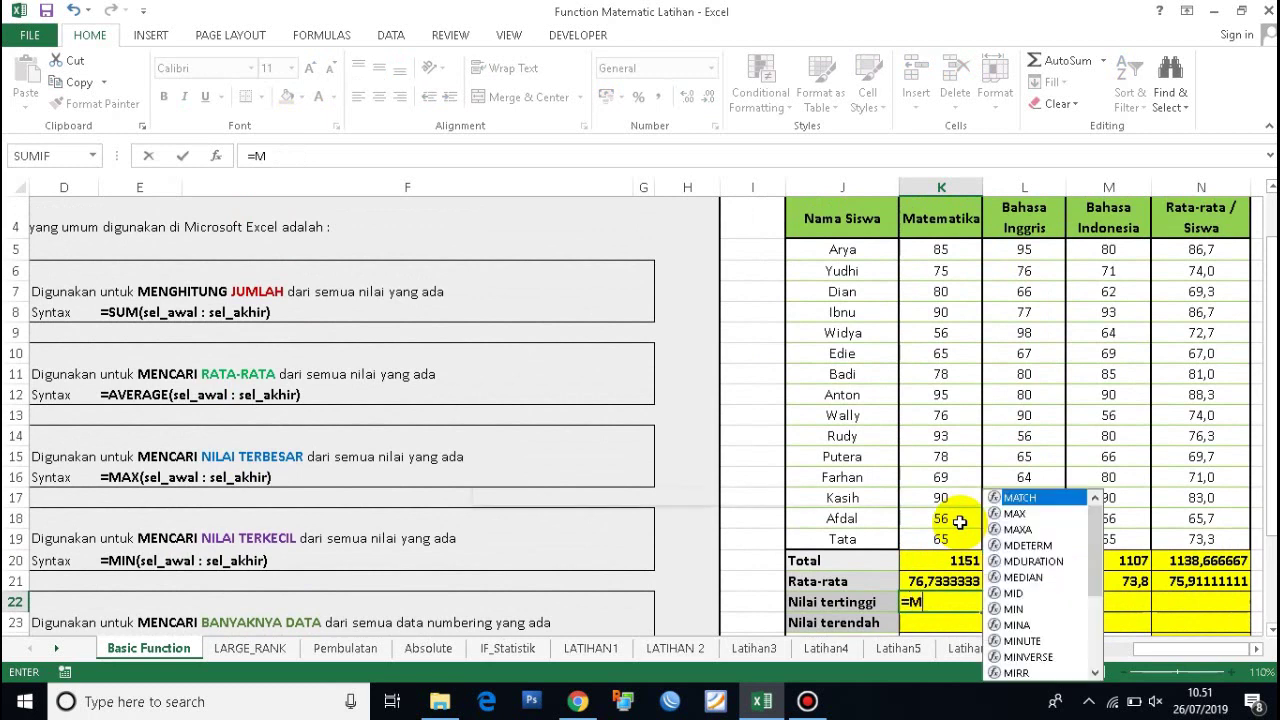
{"action": "type", "text": "AX"}
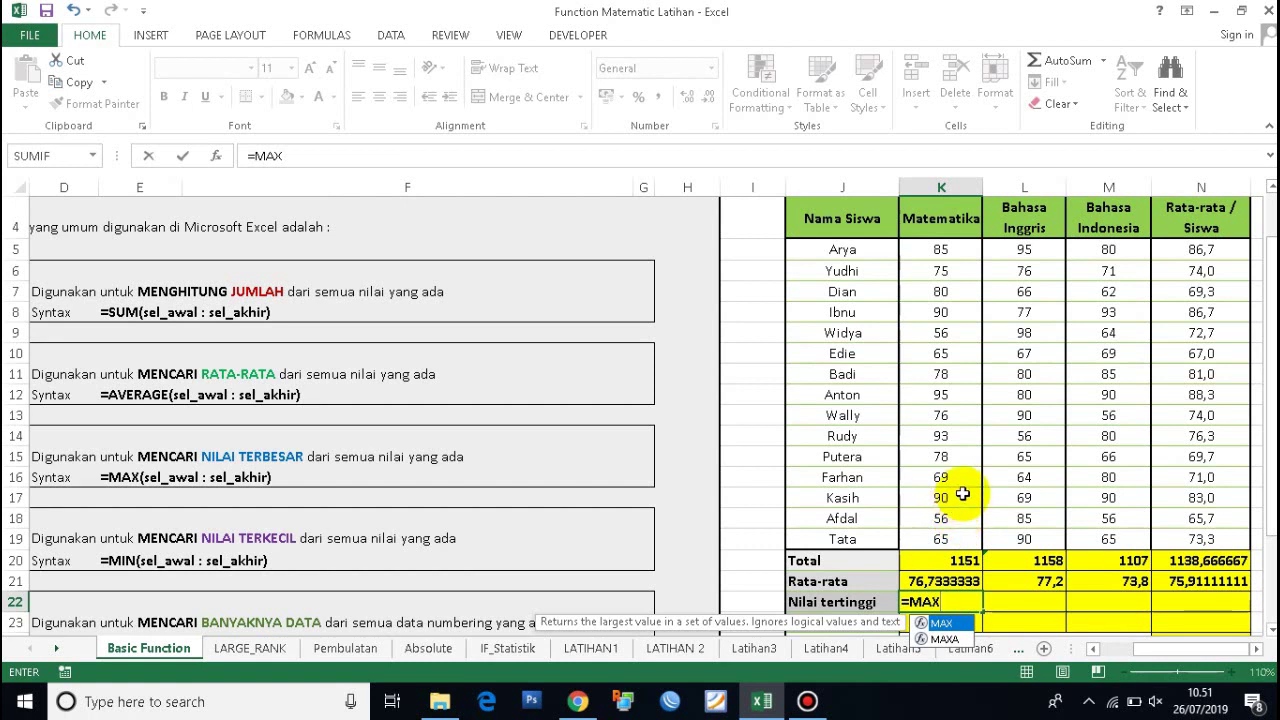
{"action": "type", "text": "("}
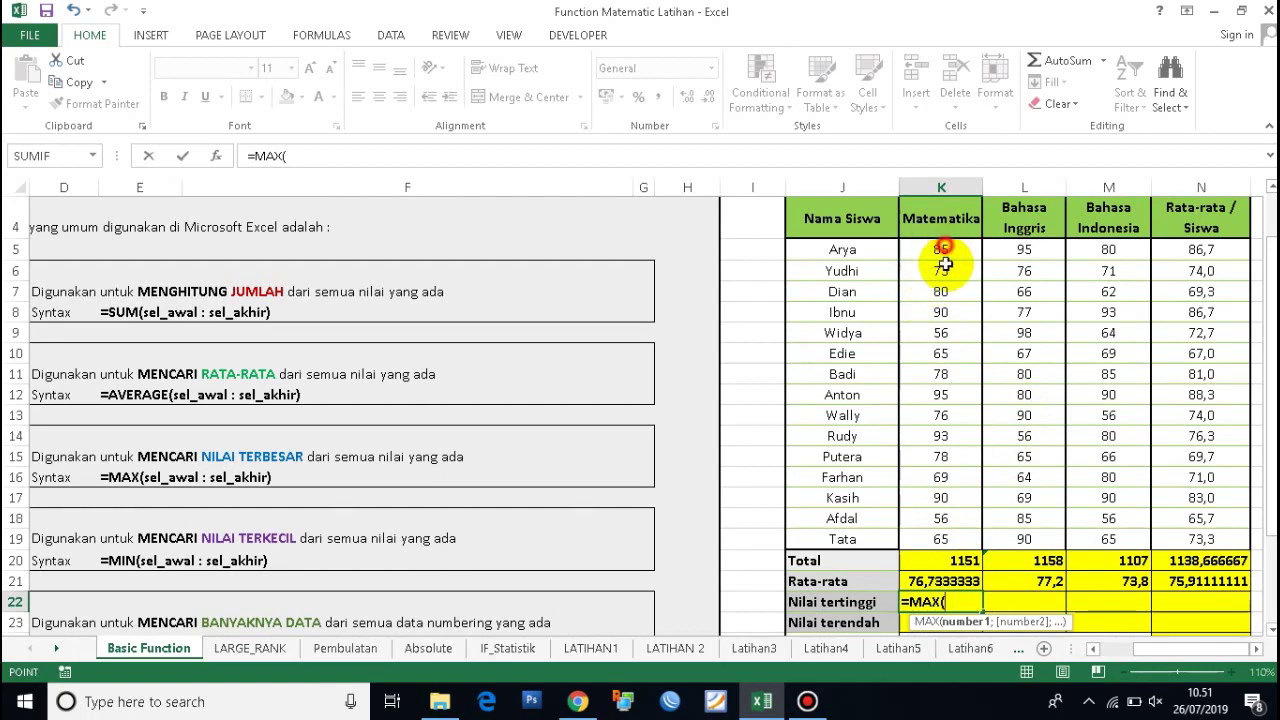
{"action": "left_click_drag", "start_coordinate": [940, 250], "coordinate": [941, 558]}
{"action": "type", "text": ")"}
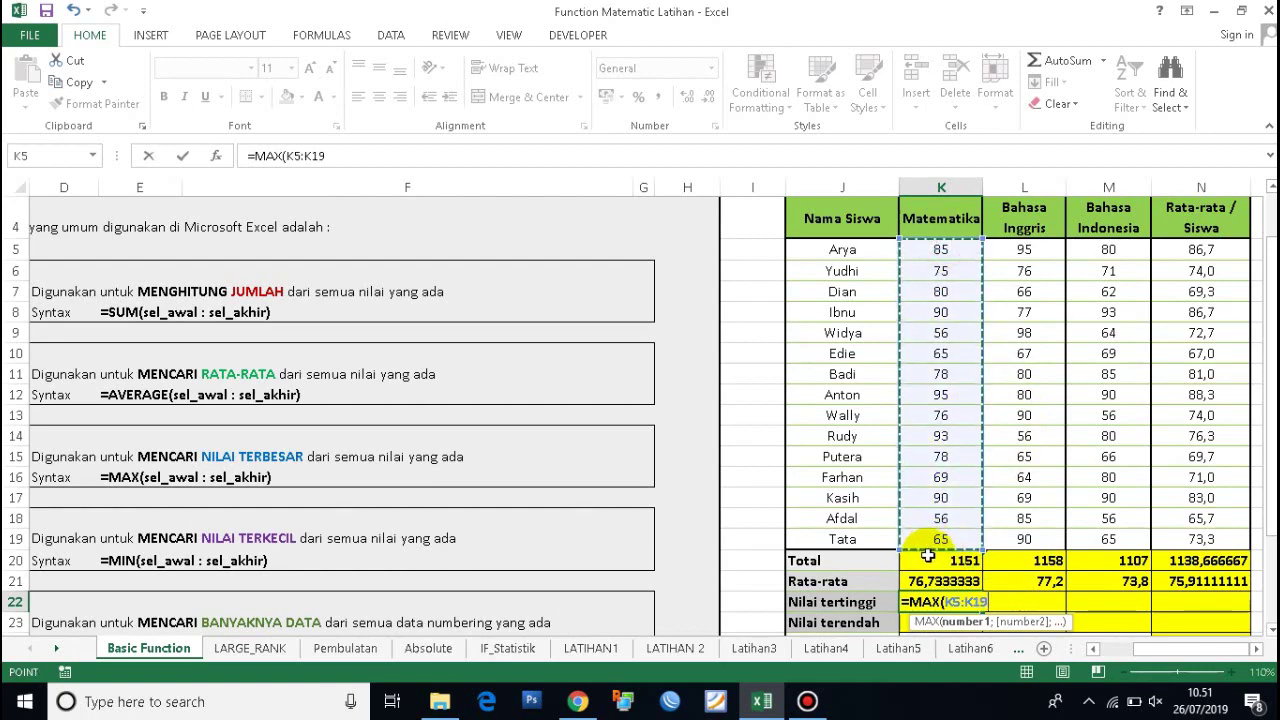
{"action": "key", "text": "Return"}
{"action": "scroll", "coordinate": [957, 623], "scroll_direction": "down", "scroll_amount": 1}
{"action": "scroll", "coordinate": [957, 586], "scroll_direction": "up", "scroll_amount": 2}
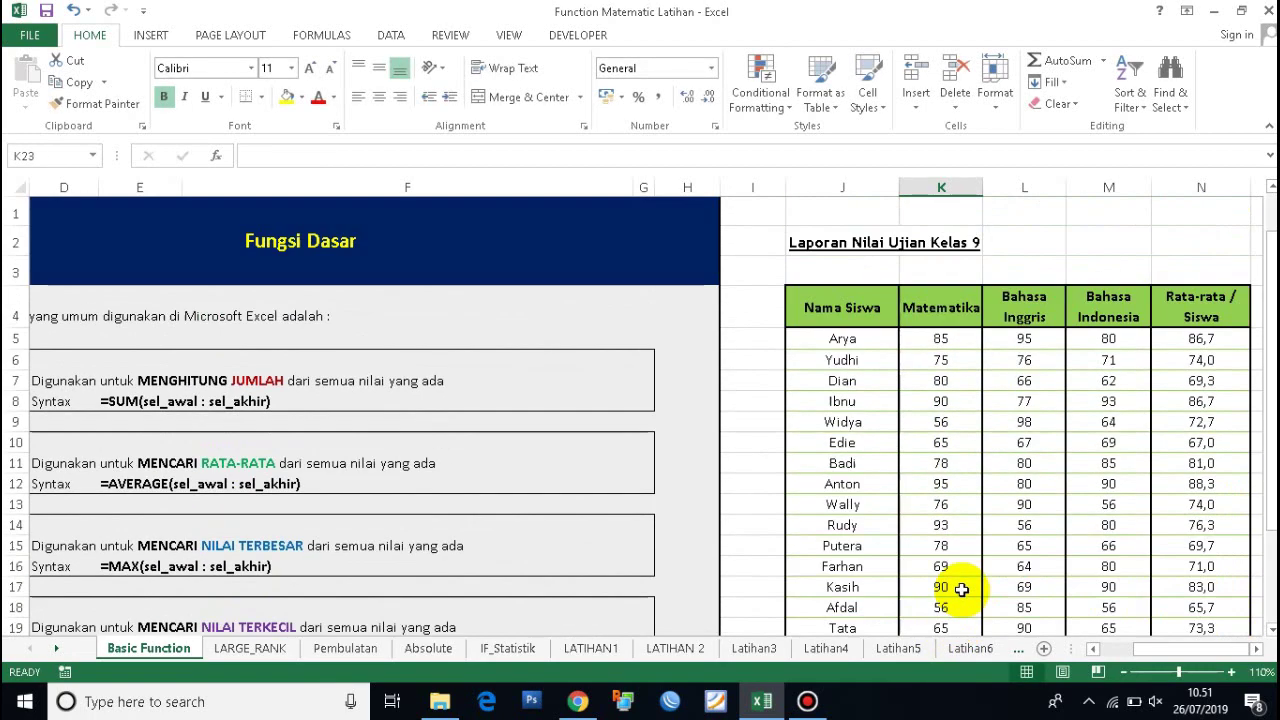
{"action": "scroll", "coordinate": [961, 587], "scroll_direction": "down", "scroll_amount": 2}
{"action": "scroll", "coordinate": [957, 480], "scroll_direction": "up", "scroll_amount": 1}
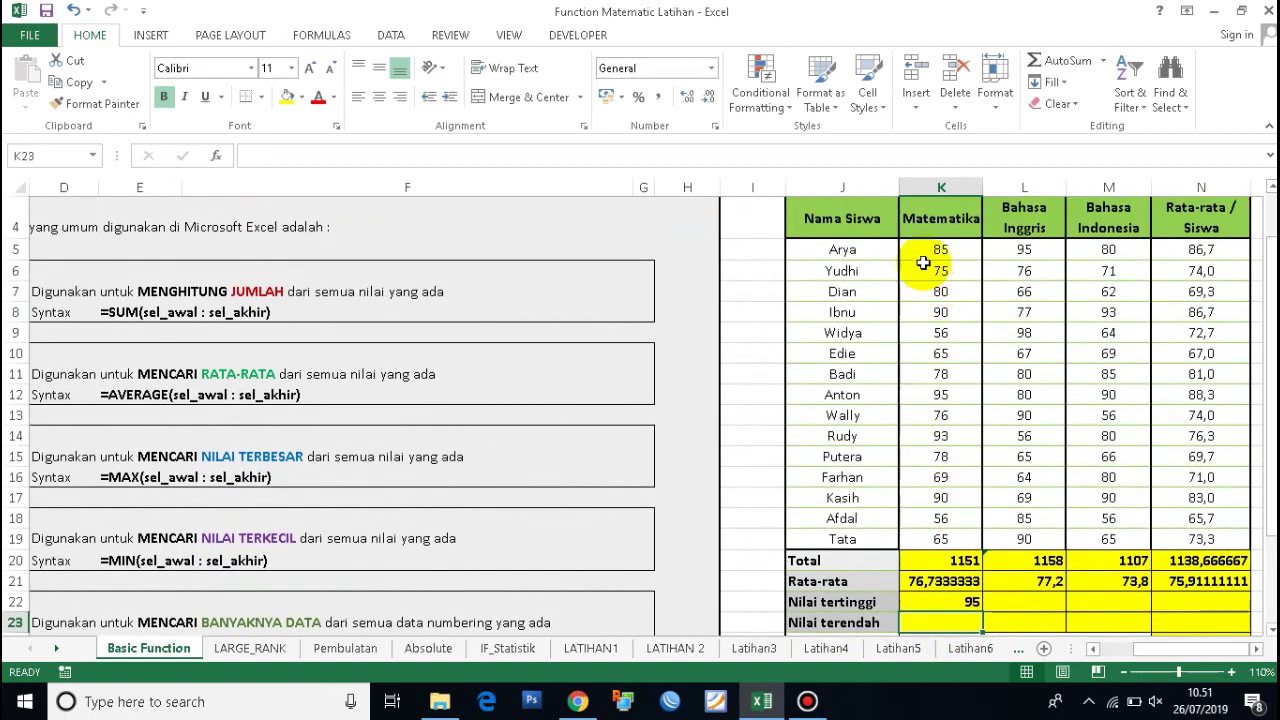
Check the Matematika scores to confirm Anton's 95 is the highest.
{"action": "left_click_drag", "start_coordinate": [939, 252], "coordinate": [955, 535]}
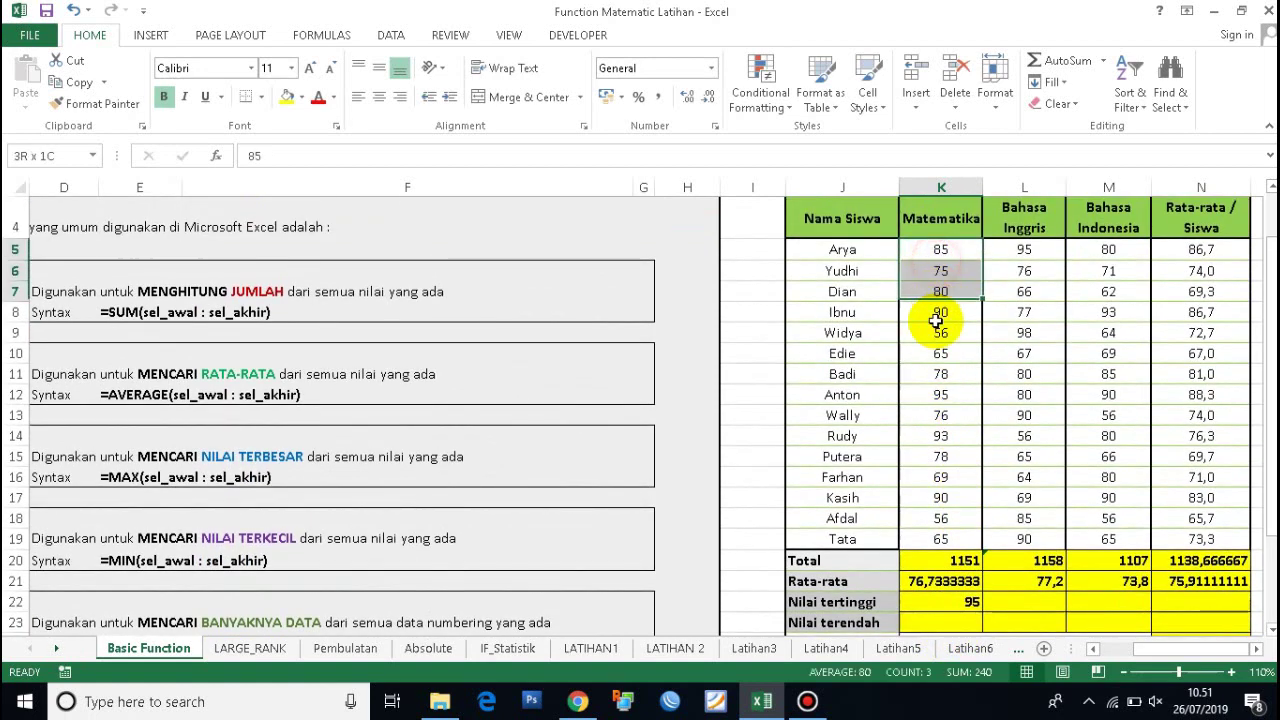
{"action": "left_click", "coordinate": [945, 537]}
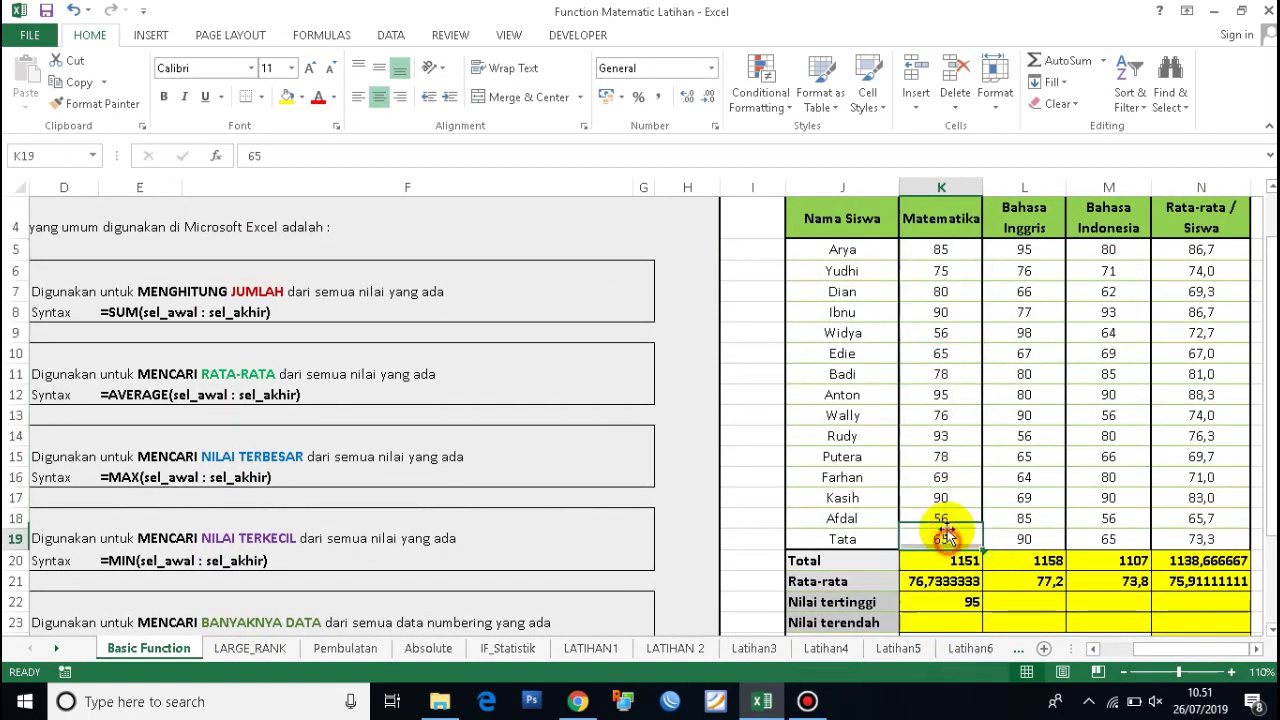
{"action": "left_click", "coordinate": [948, 461]}
{"action": "left_click", "coordinate": [952, 436]}
{"action": "left_click", "coordinate": [955, 392]}
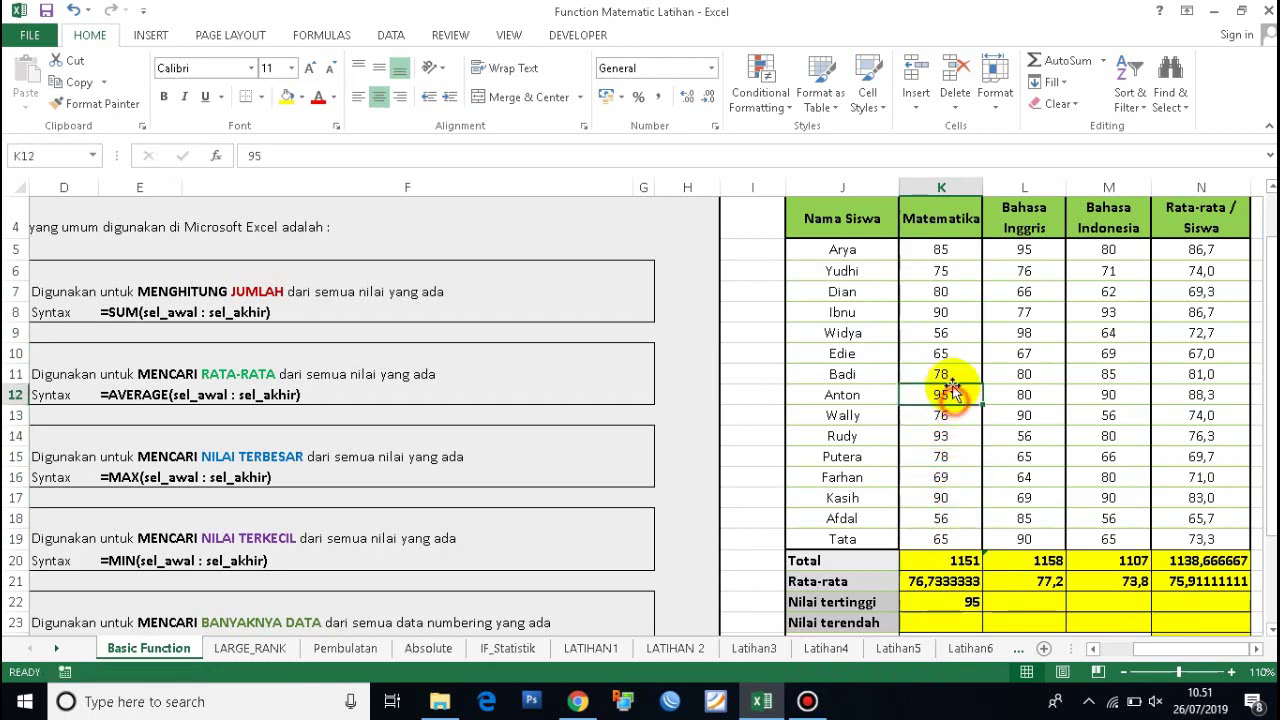
{"action": "left_click", "coordinate": [950, 374]}
{"action": "left_click", "coordinate": [948, 602]}
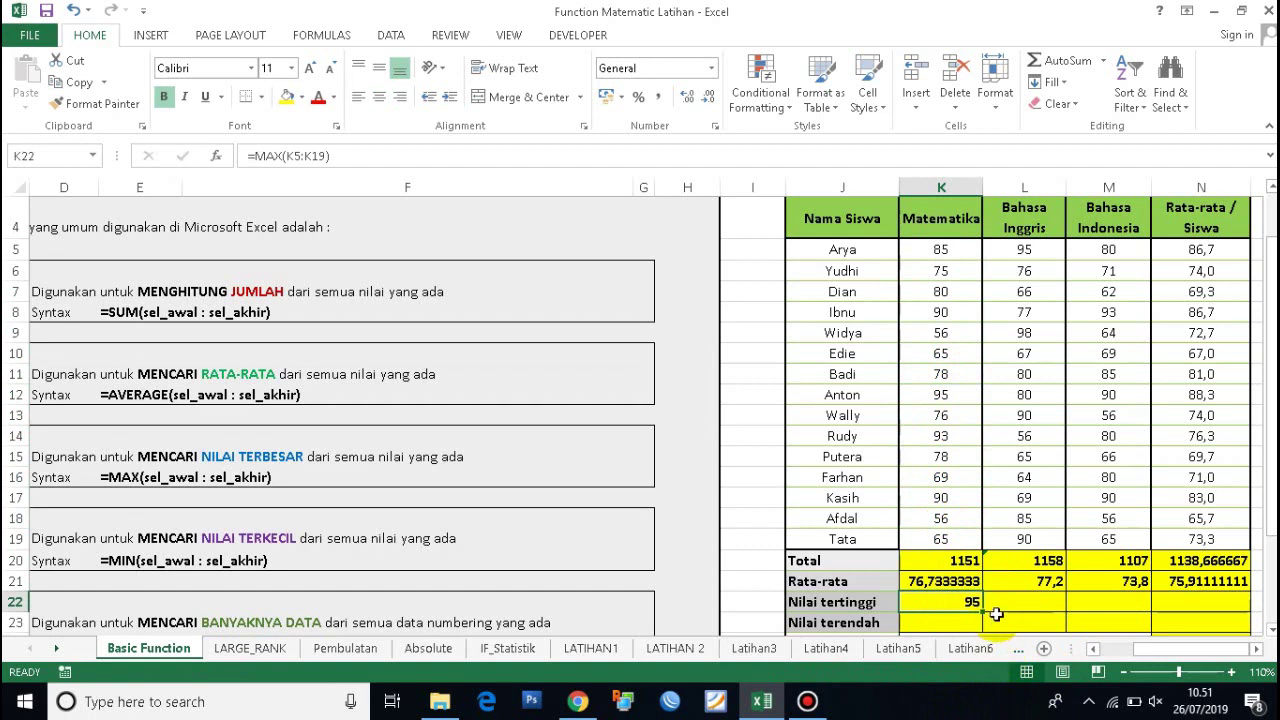
Fill the MAX formula across to N22 and verify the top scores 98 and 93.
{"action": "left_click_drag", "start_coordinate": [981, 612], "coordinate": [1225, 610]}
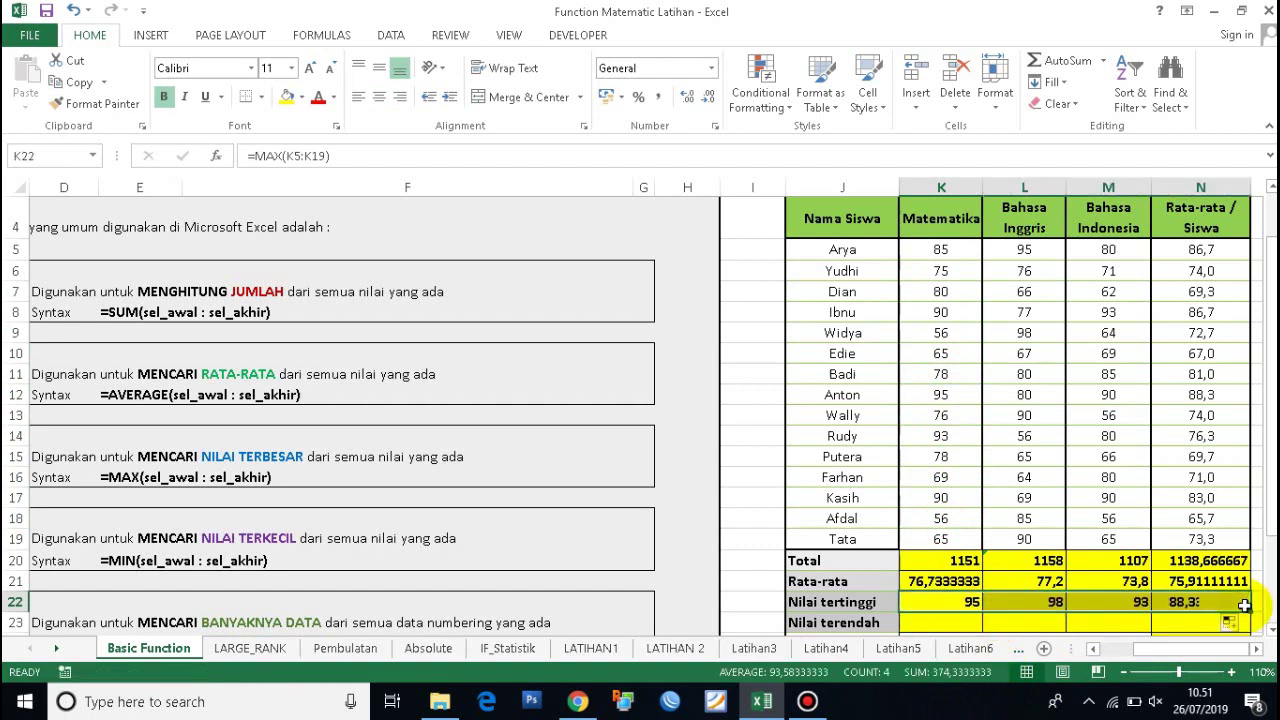
{"action": "left_click", "coordinate": [1007, 328]}
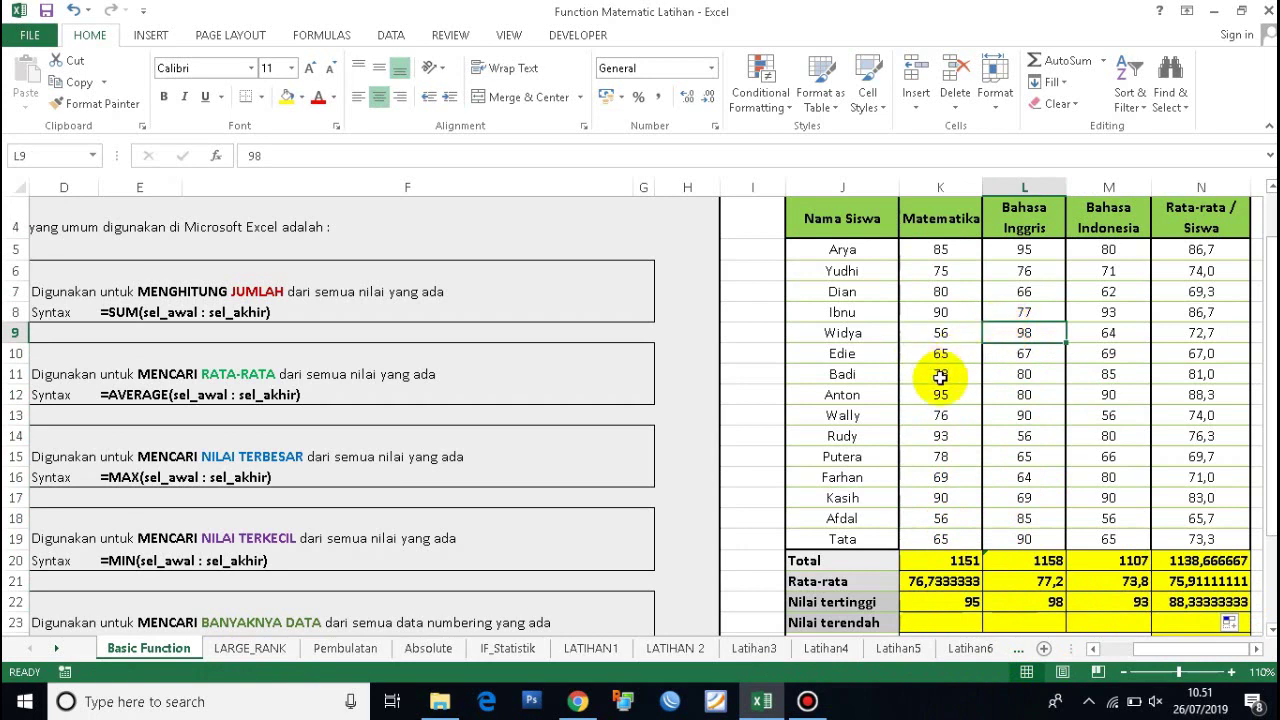
{"action": "left_click", "coordinate": [1125, 312]}
{"action": "scroll", "coordinate": [943, 525], "scroll_direction": "down", "scroll_amount": 1}
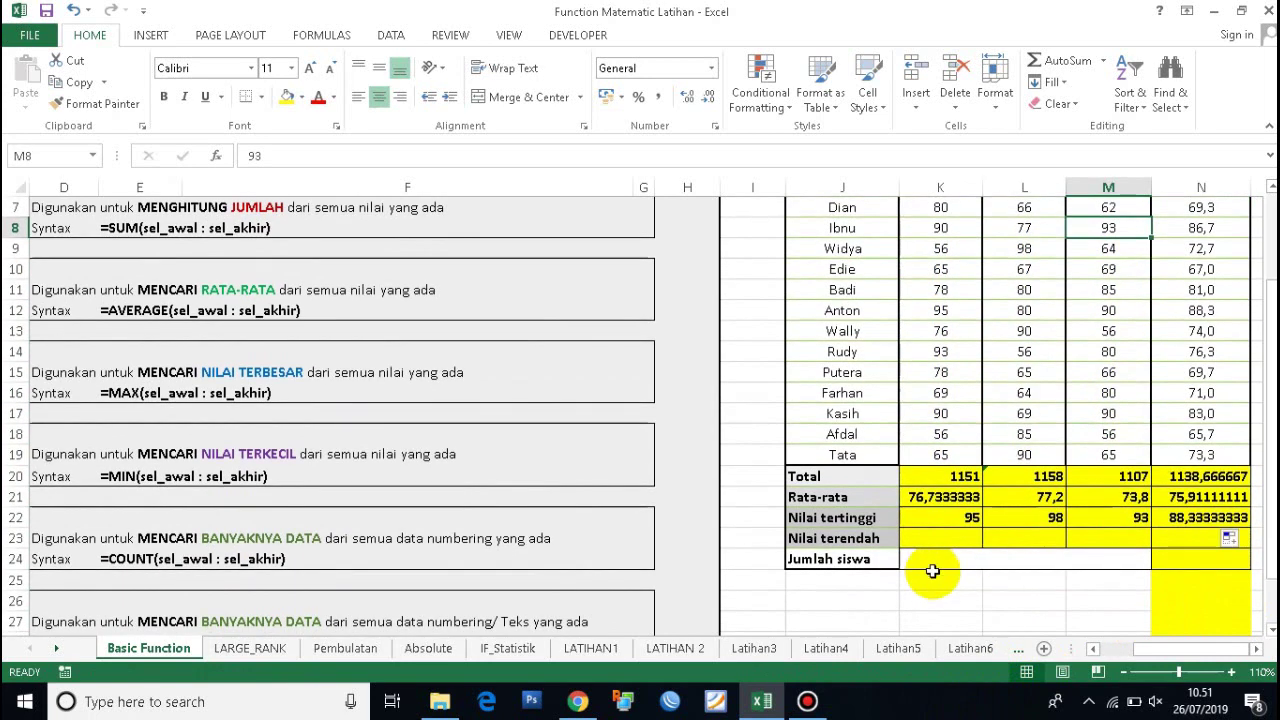
{"action": "left_click", "coordinate": [943, 536]}
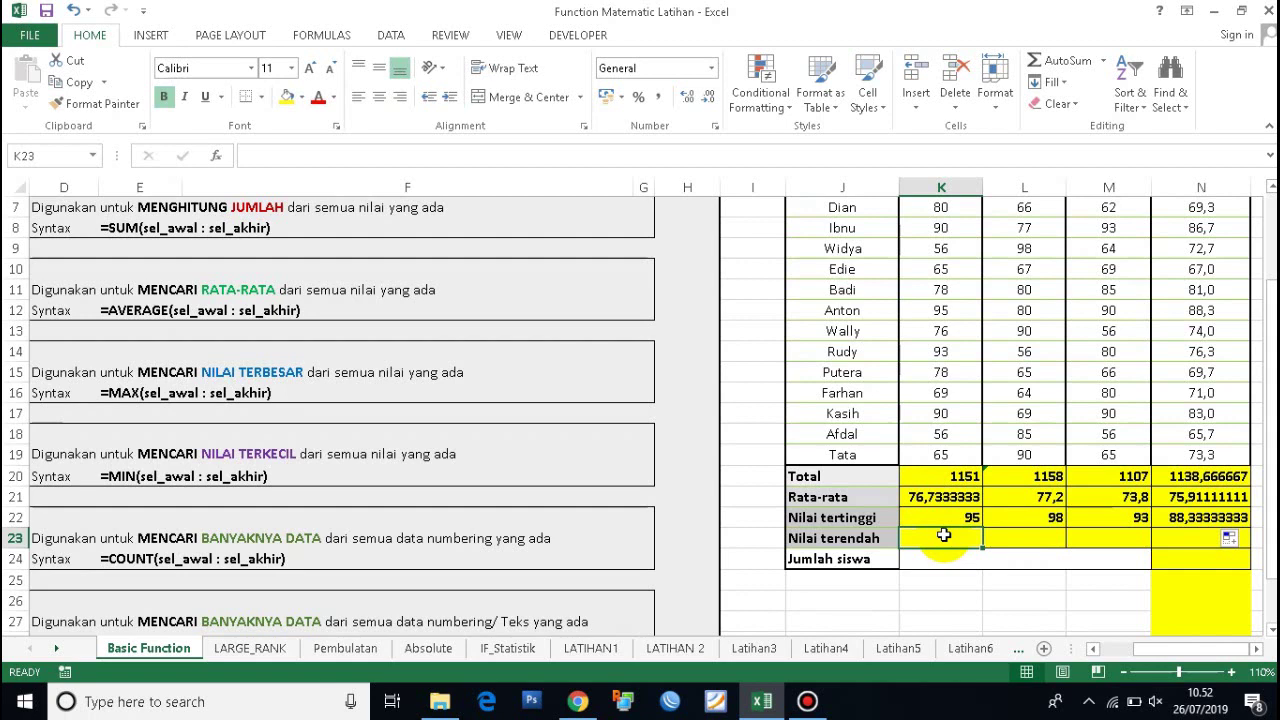
{"action": "type", "text": "=M"}
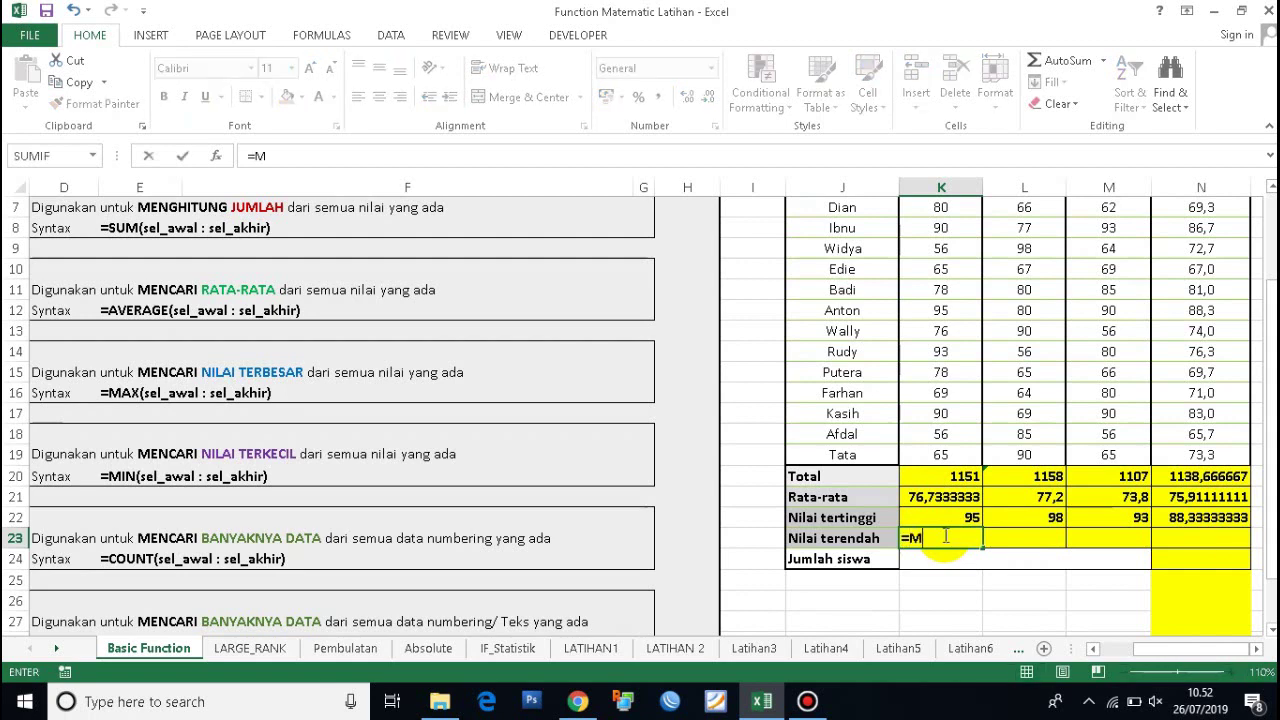
{"action": "type", "text": "IN"}
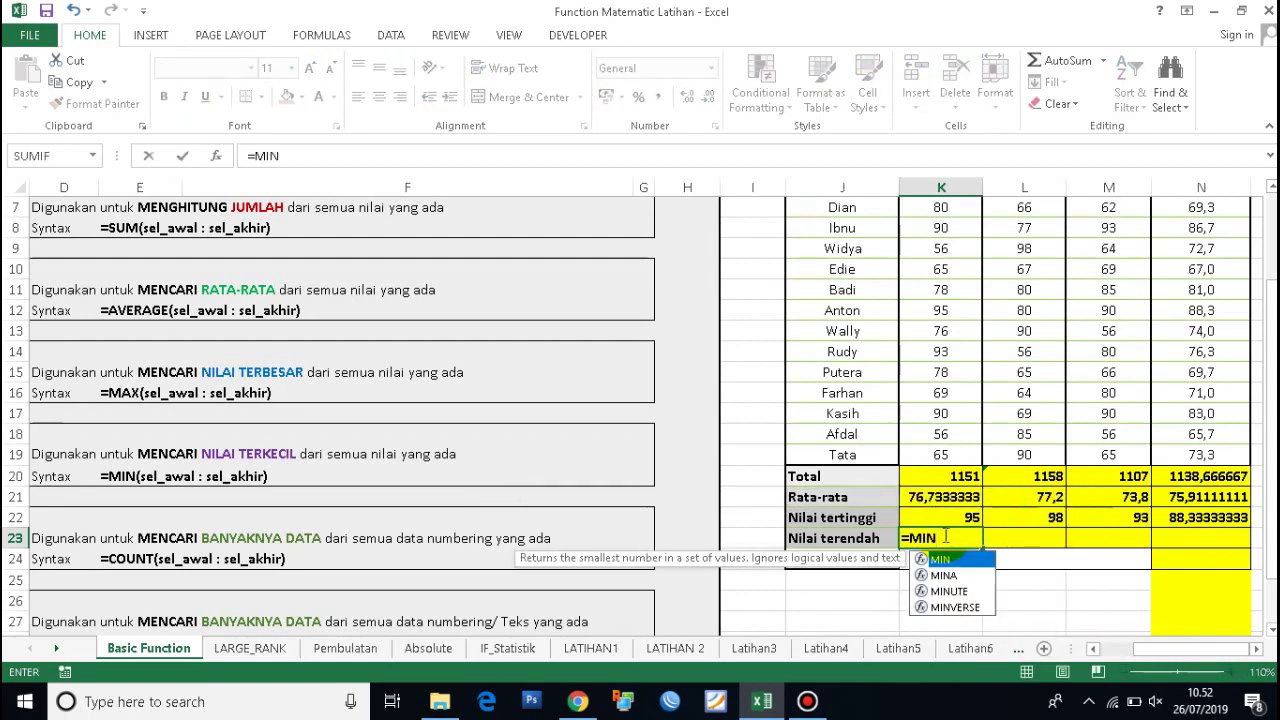
{"action": "type", "text": "("}
{"action": "scroll", "coordinate": [971, 337], "scroll_direction": "up", "scroll_amount": 2}
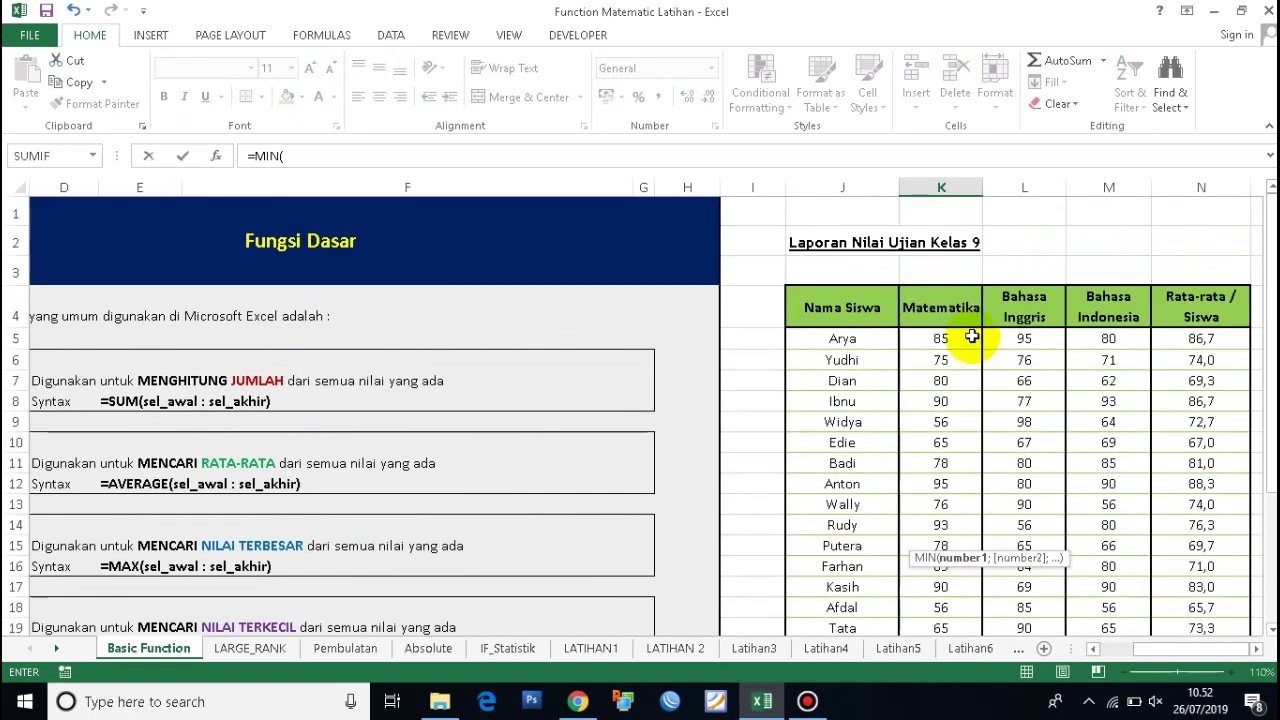
{"action": "left_click_drag", "start_coordinate": [971, 337], "coordinate": [953, 539]}
{"action": "scroll", "coordinate": [945, 500], "scroll_direction": "down", "scroll_amount": 1}
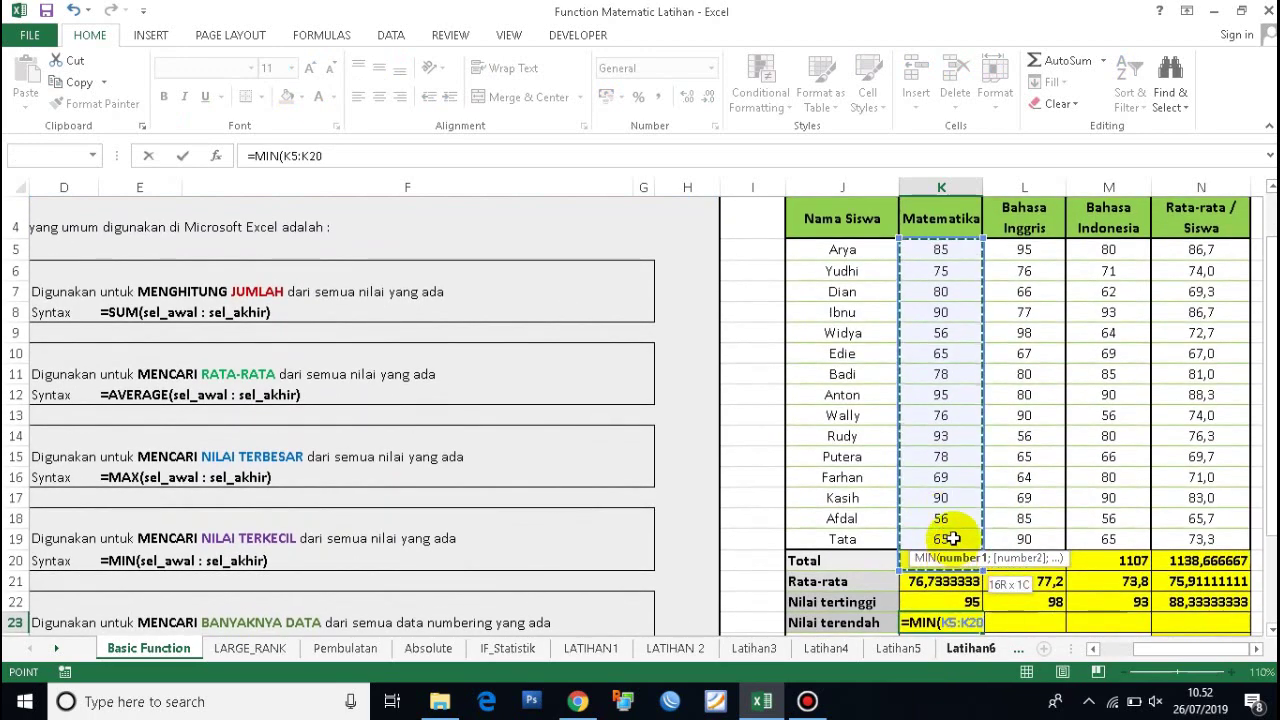
{"action": "key", "text": "Return"}
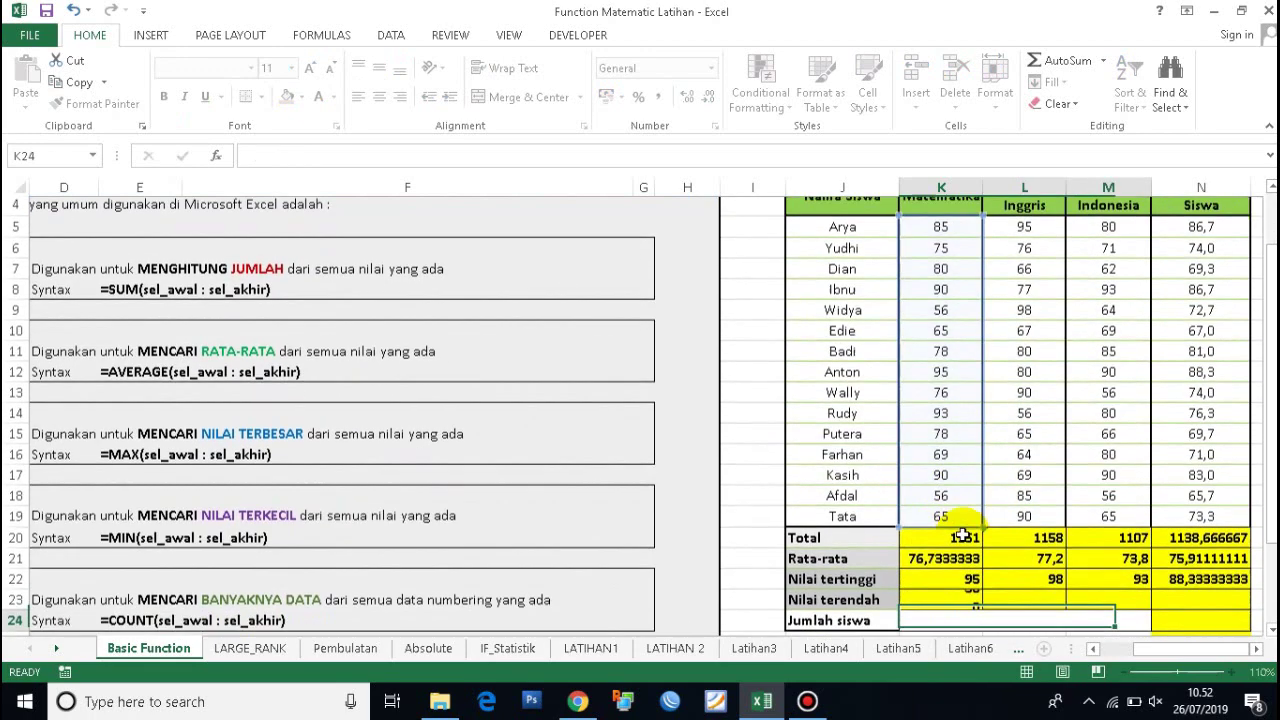
{"action": "scroll", "coordinate": [961, 537], "scroll_direction": "down", "scroll_amount": 1}
{"action": "left_click", "coordinate": [971, 580]}
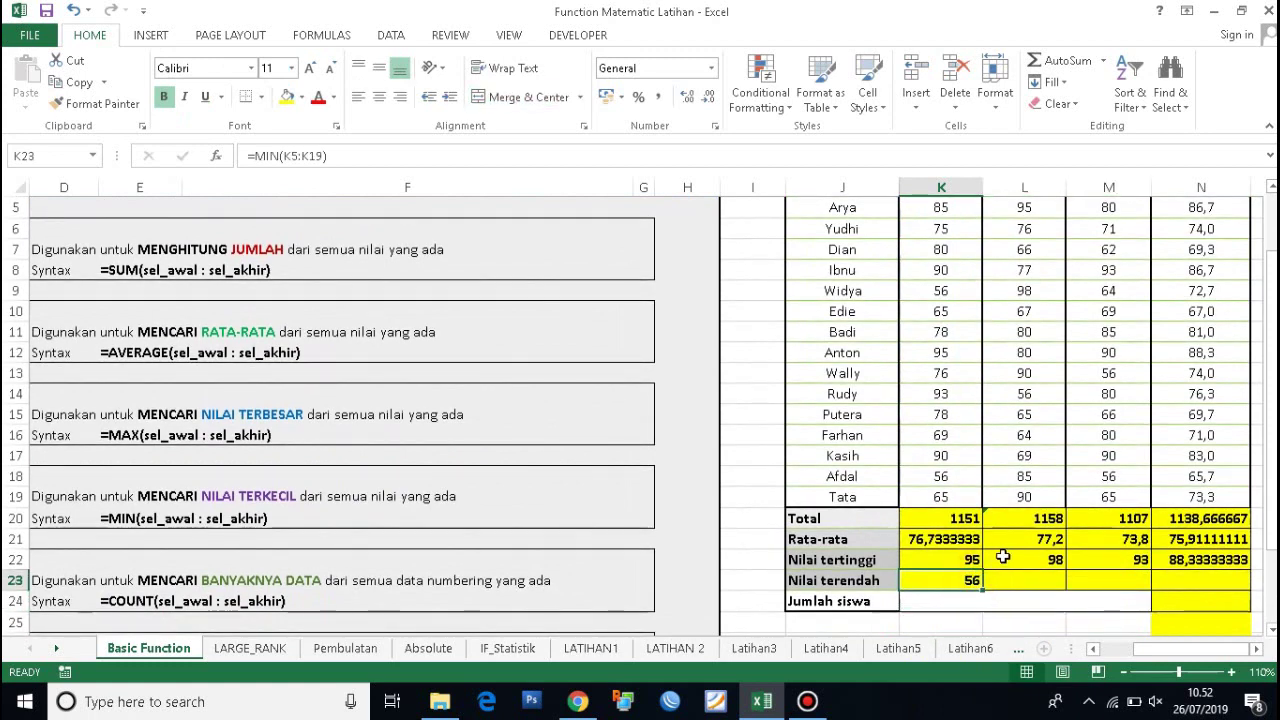
{"action": "left_click", "coordinate": [953, 438]}
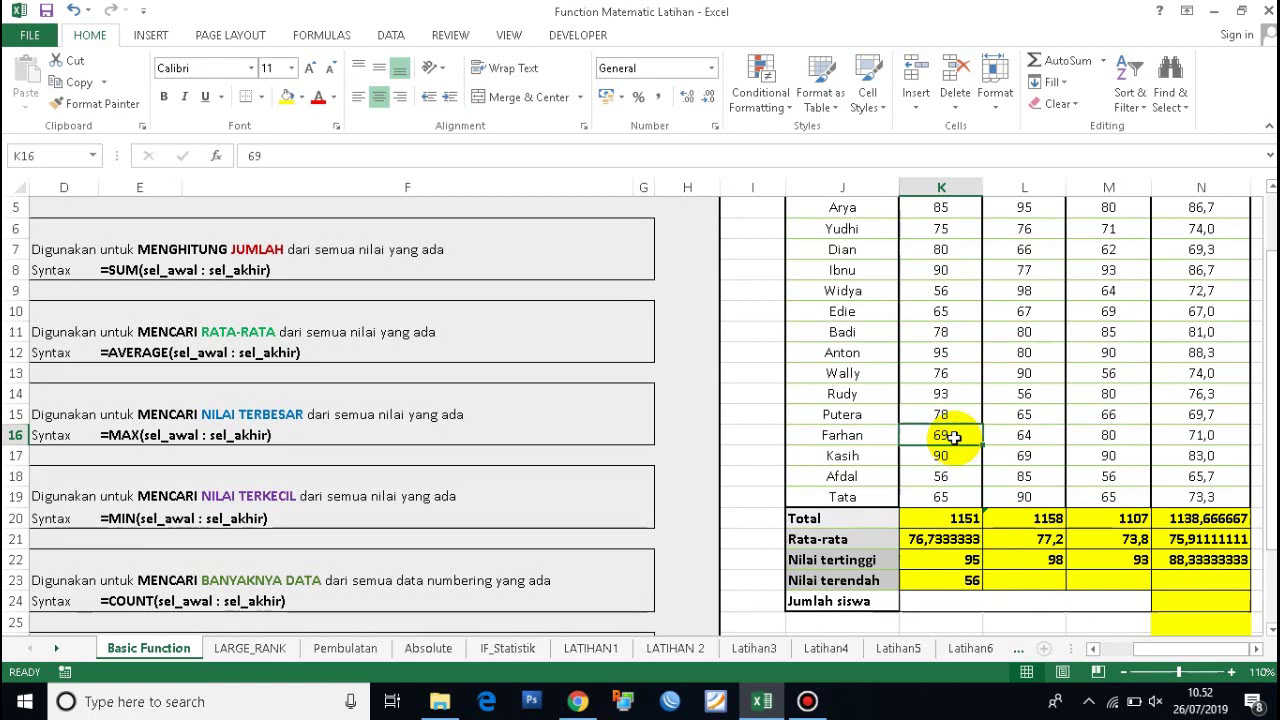
{"action": "type", "text": "23"}
{"action": "key", "text": "Return"}
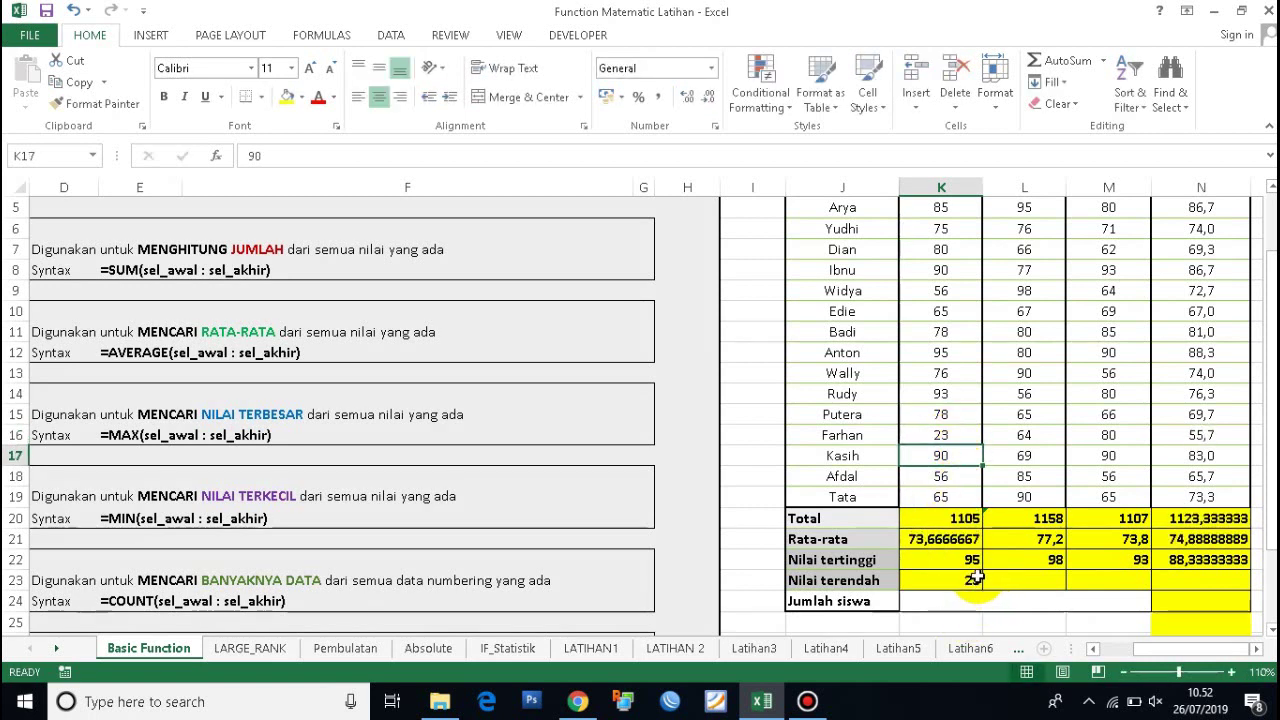
{"action": "key", "text": "ctrl+z"}
{"action": "left_click", "coordinate": [978, 582]}
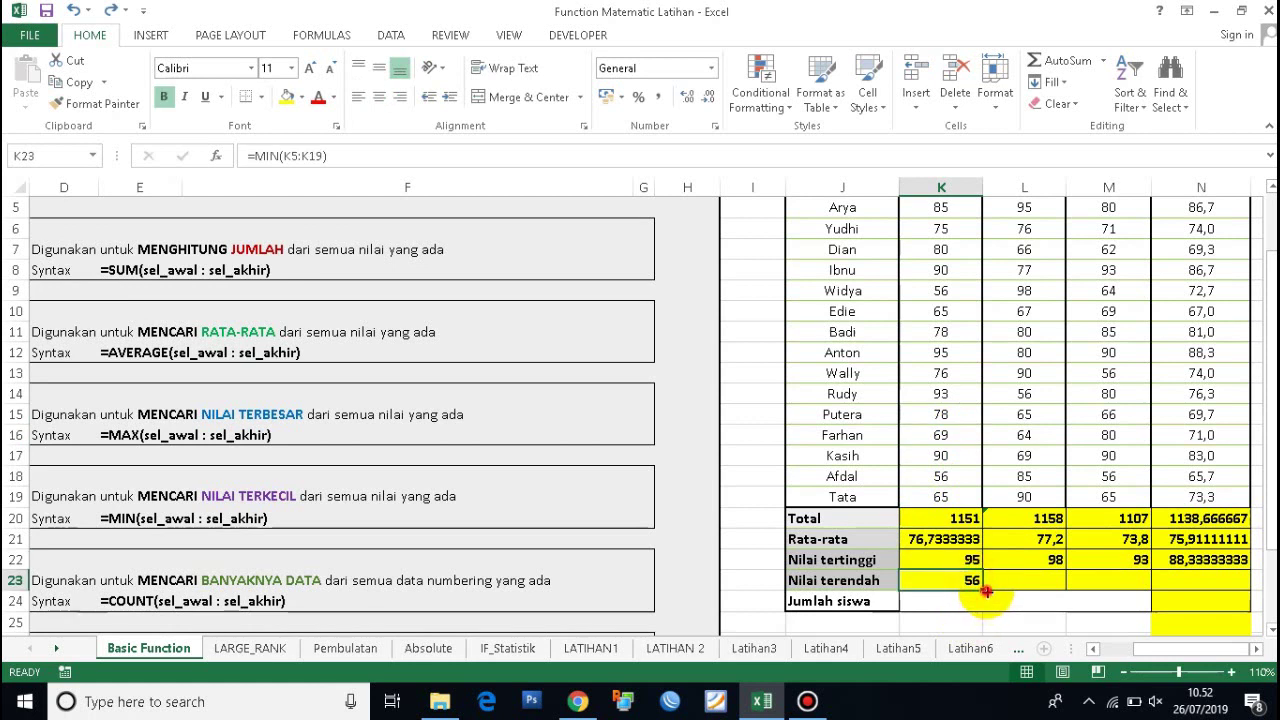
{"action": "left_click_drag", "start_coordinate": [986, 591], "coordinate": [1225, 596]}
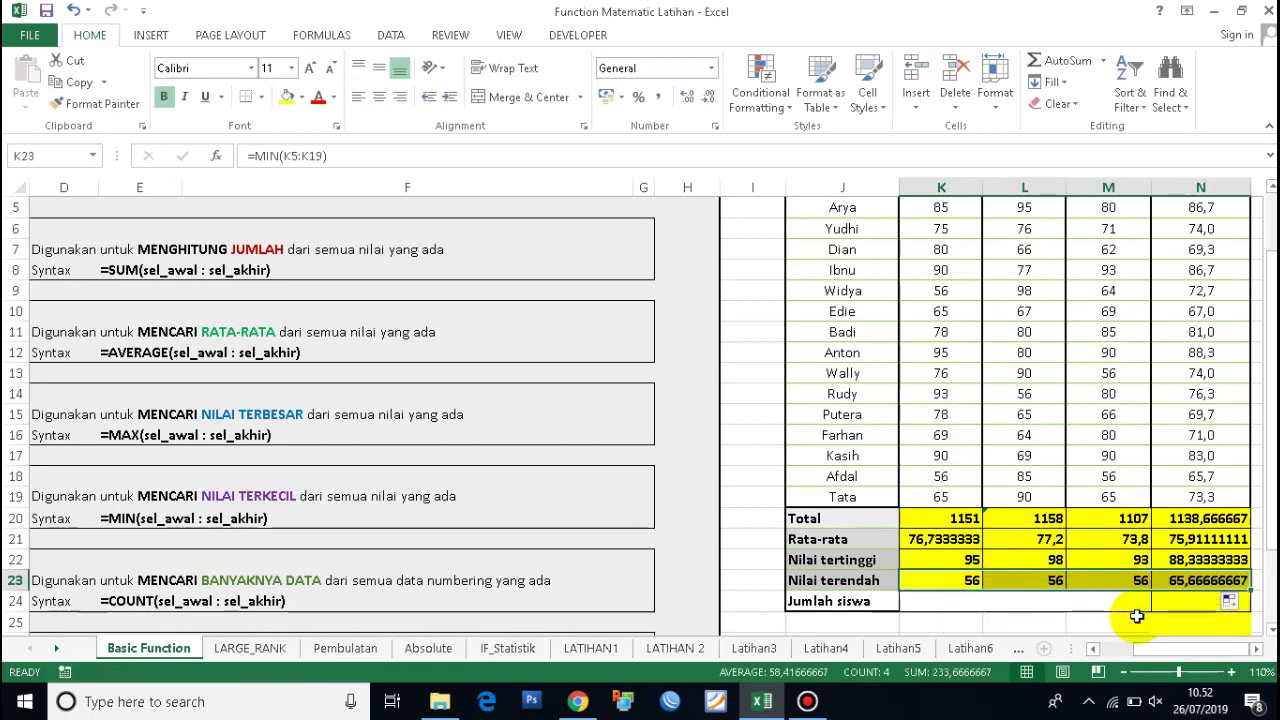
{"action": "left_click", "coordinate": [1050, 624]}
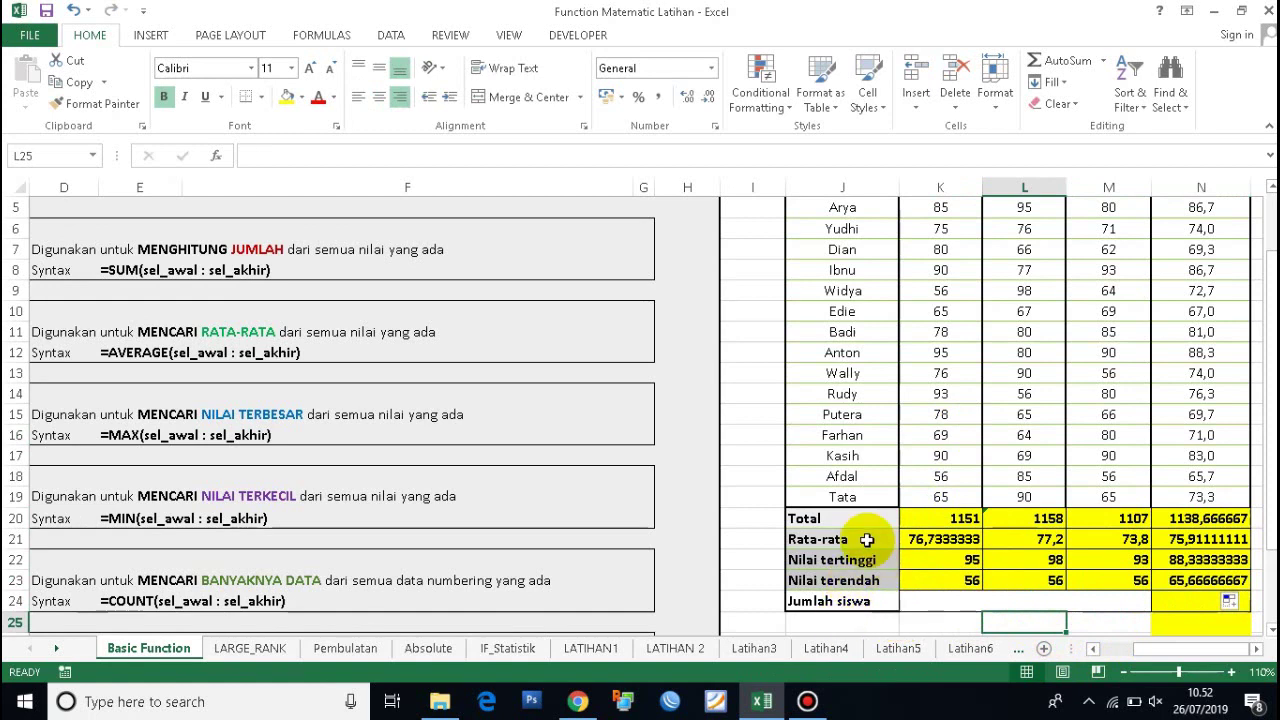
{"action": "scroll", "coordinate": [870, 500], "scroll_direction": "up", "scroll_amount": 1}
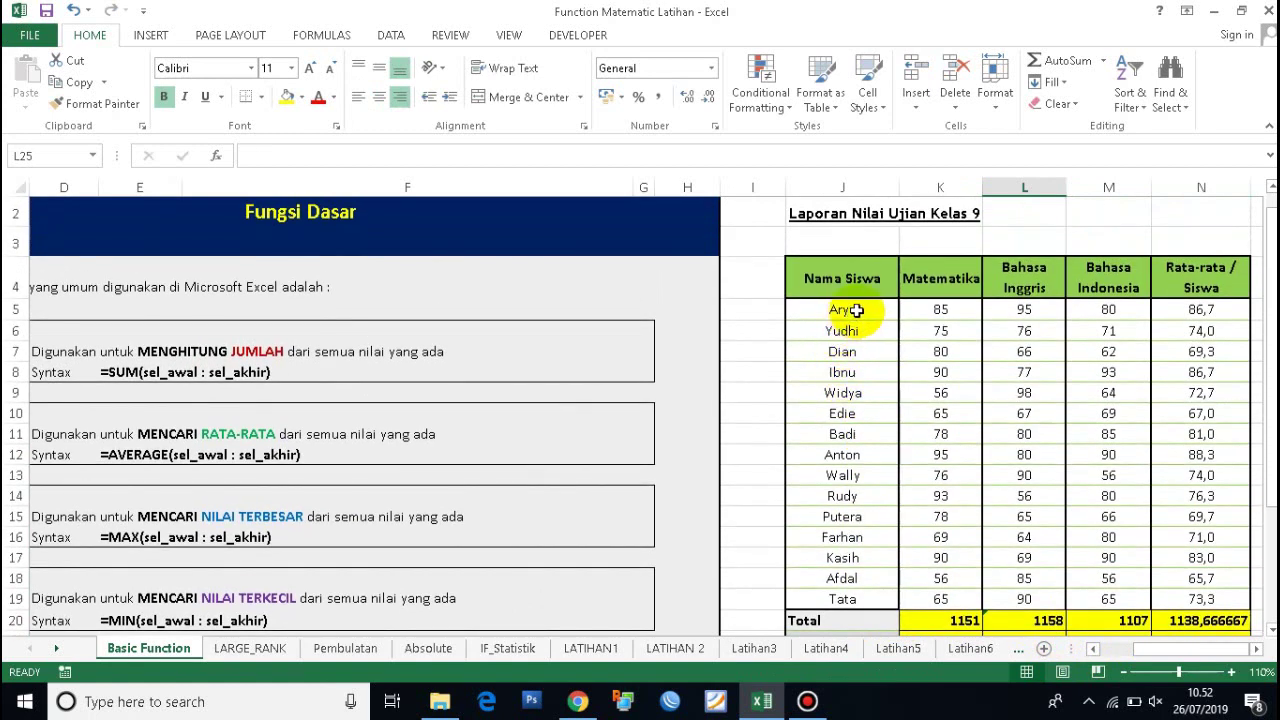
{"action": "left_click", "coordinate": [855, 311]}
{"action": "left_click", "coordinate": [850, 331]}
{"action": "left_click", "coordinate": [848, 352]}
{"action": "left_click", "coordinate": [847, 375]}
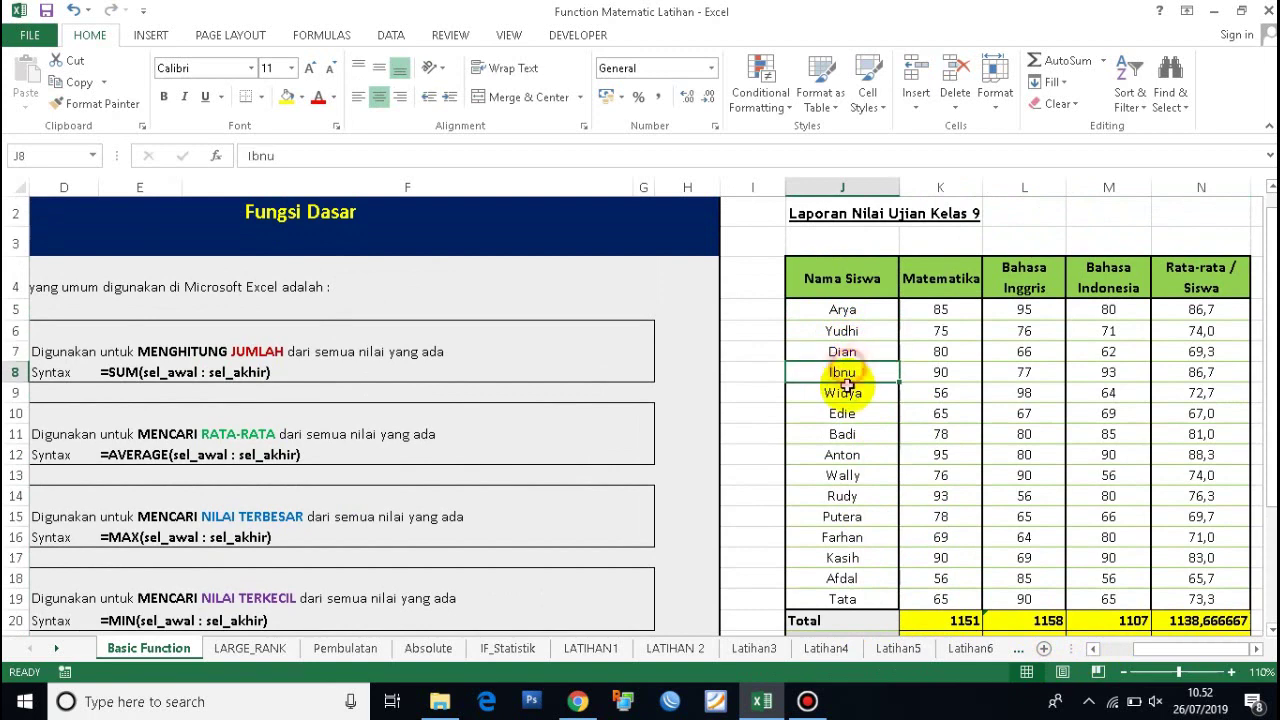
{"action": "left_click", "coordinate": [845, 392]}
{"action": "scroll", "coordinate": [977, 423], "scroll_direction": "down", "scroll_amount": 1}
{"action": "scroll", "coordinate": [1008, 500], "scroll_direction": "down", "scroll_amount": 1}
Start the Jumlah siswa formula in N24 as =COUNTA(, fixing the mistyped function name.
{"action": "scroll", "coordinate": [1100, 490], "scroll_direction": "down", "scroll_amount": 1}
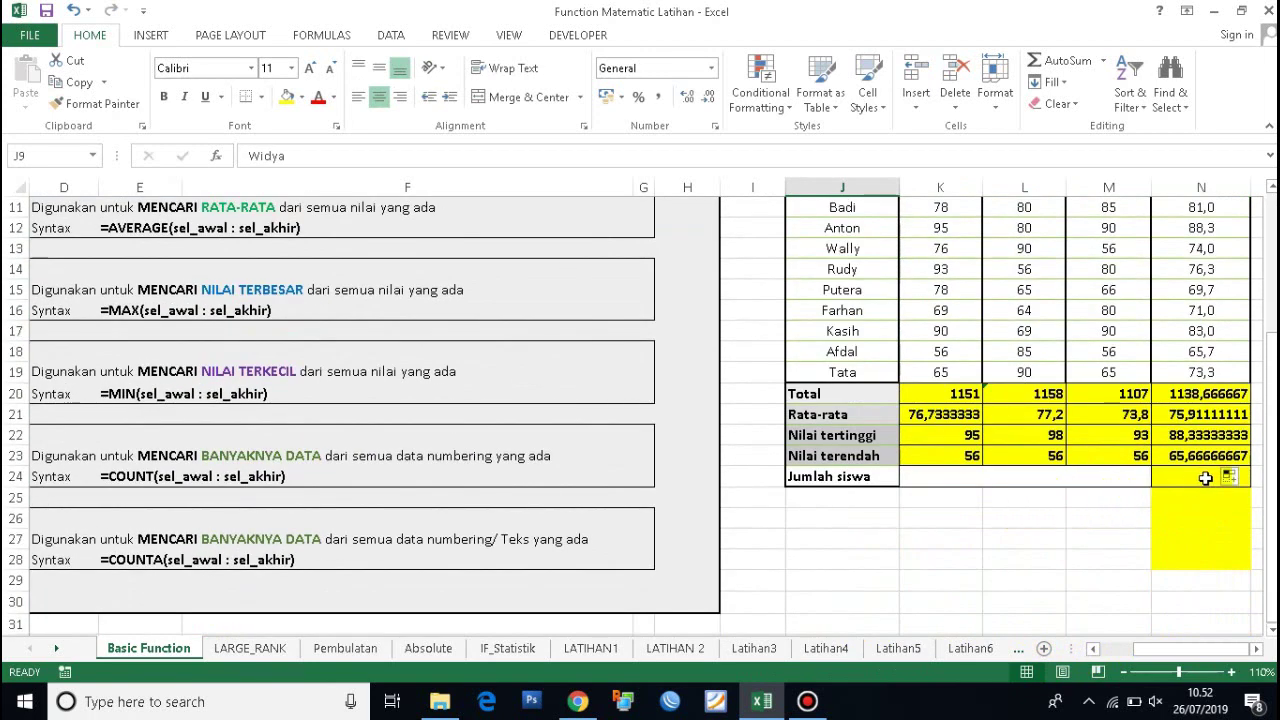
{"action": "left_click", "coordinate": [1205, 478]}
{"action": "type", "text": "="}
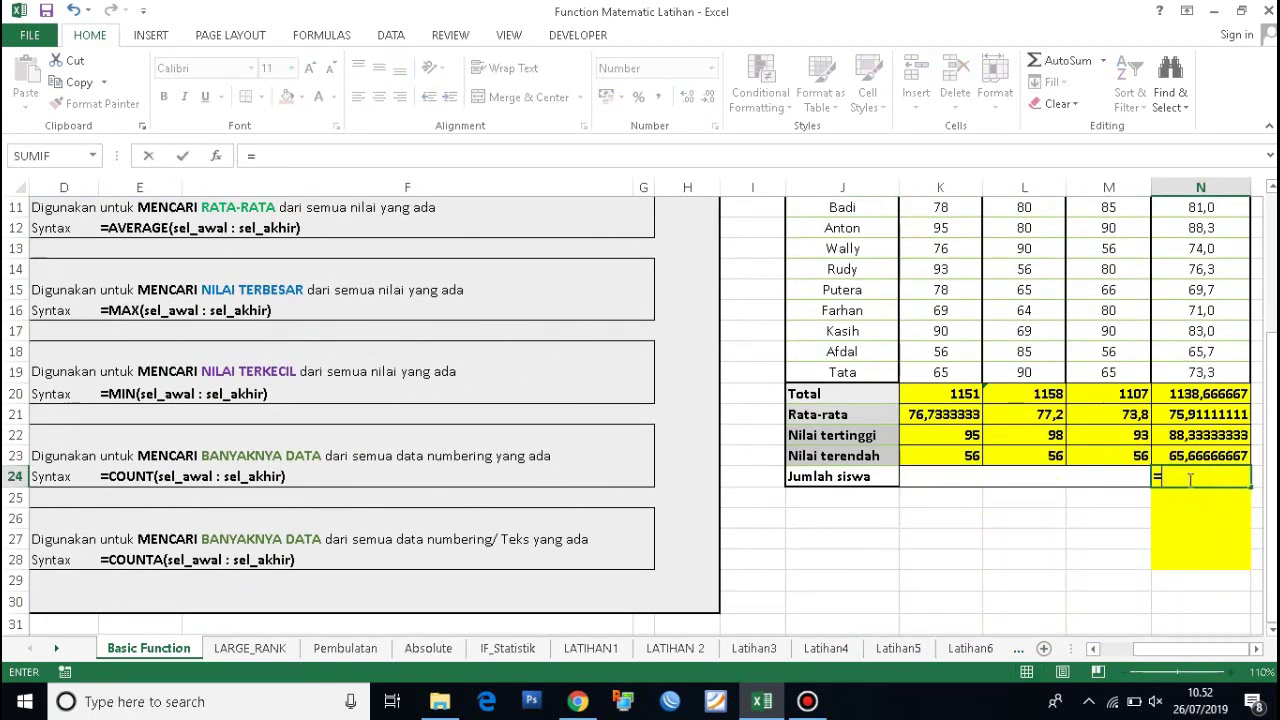
{"action": "type", "text": "c"}
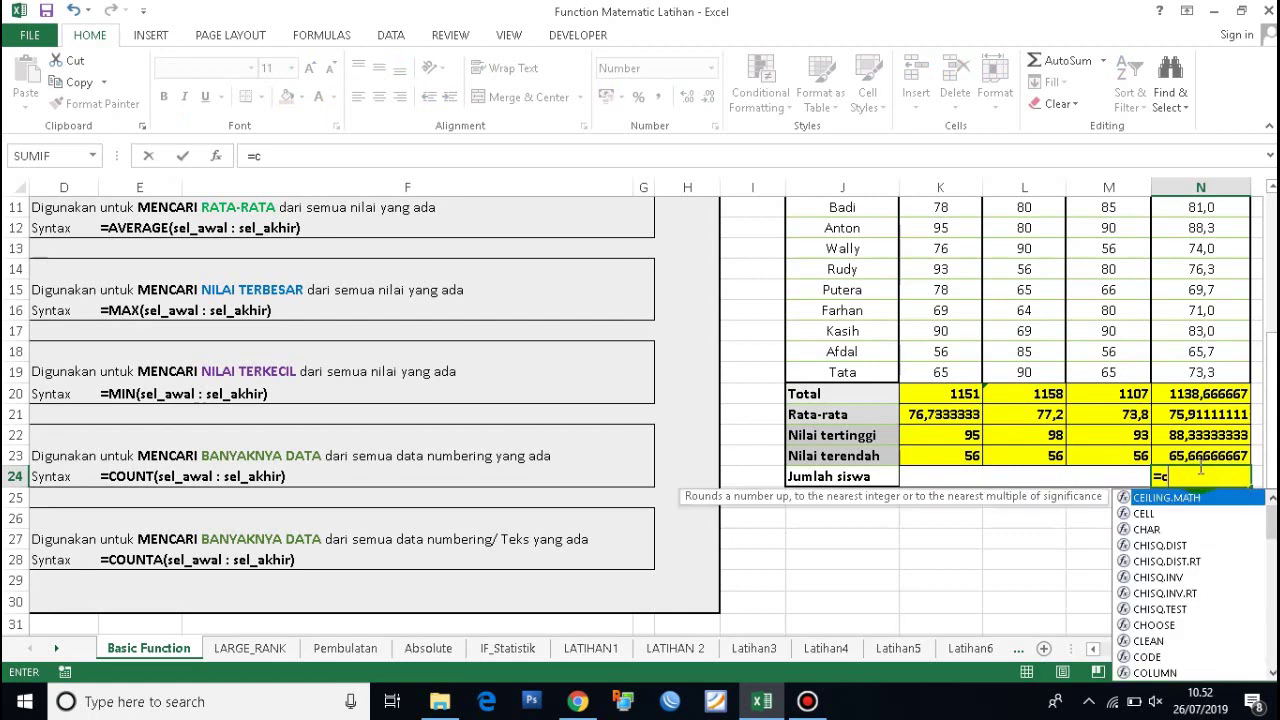
{"action": "key", "text": "BackSpace"}
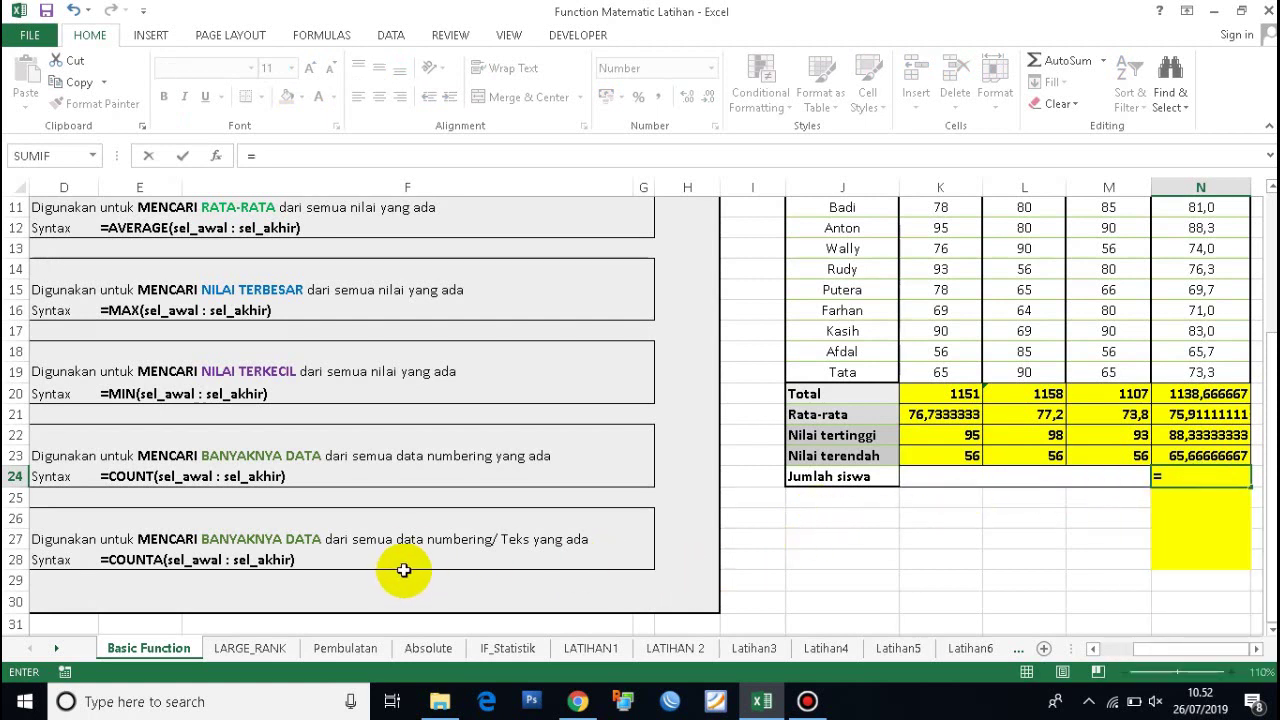
{"action": "scroll", "coordinate": [1005, 493], "scroll_direction": "up", "scroll_amount": 1}
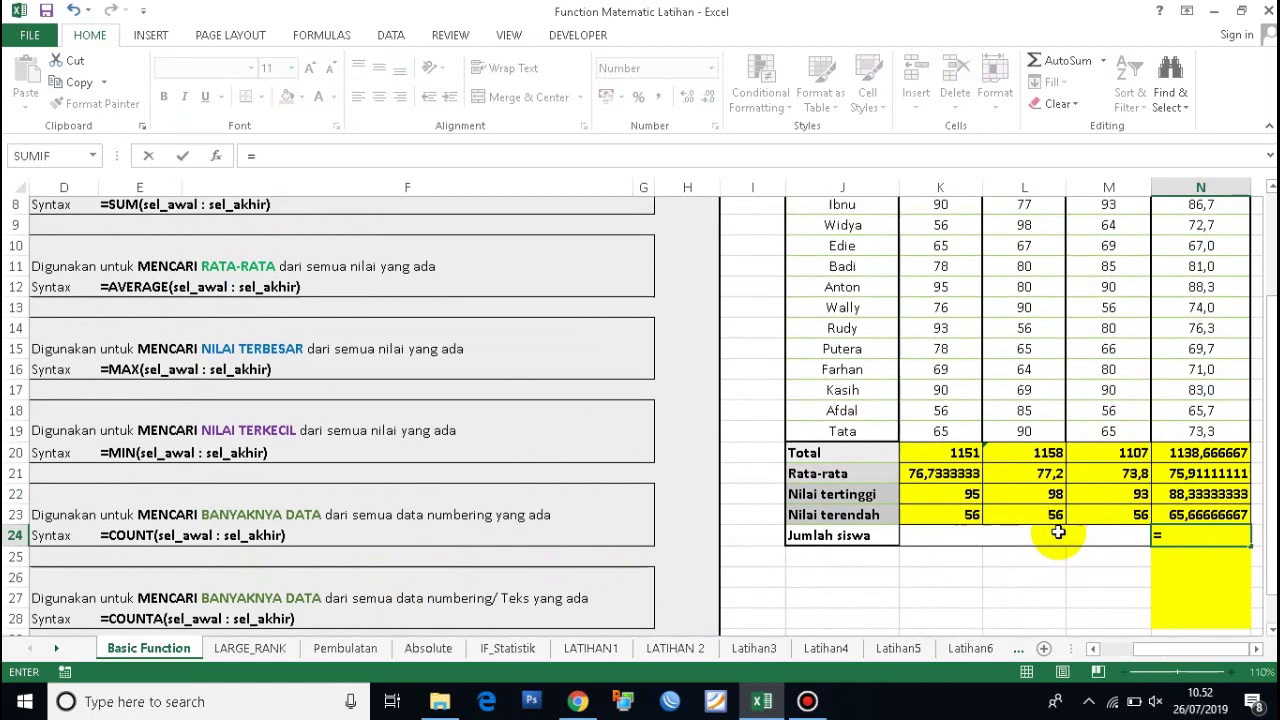
{"action": "type", "text": "CO"}
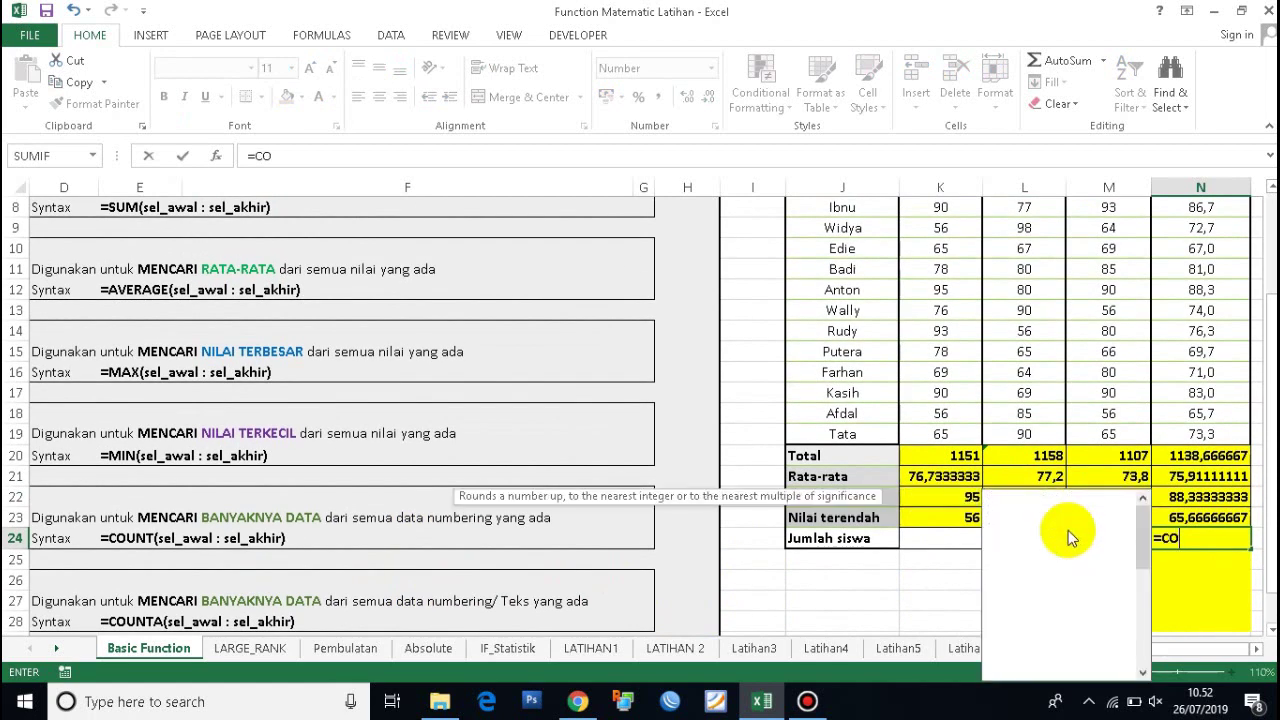
{"action": "type", "text": "UNTY"}
{"action": "key", "text": "BackSpace"}
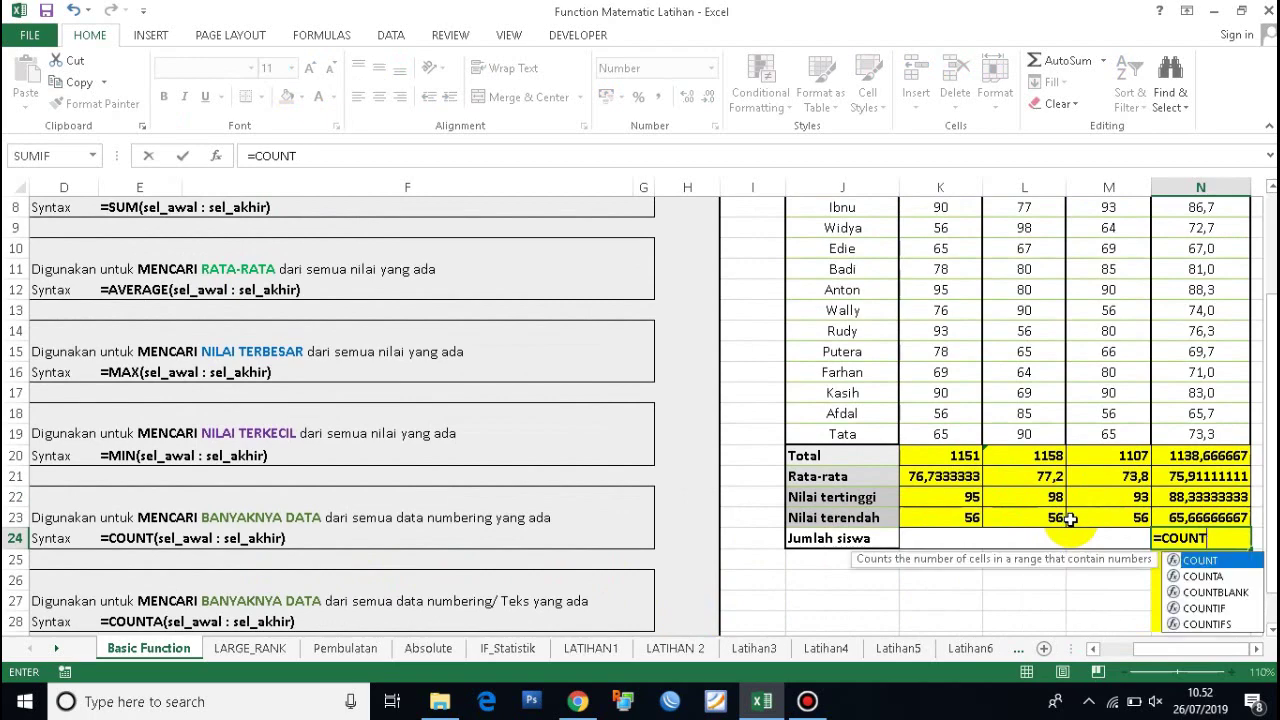
{"action": "type", "text": "A("}
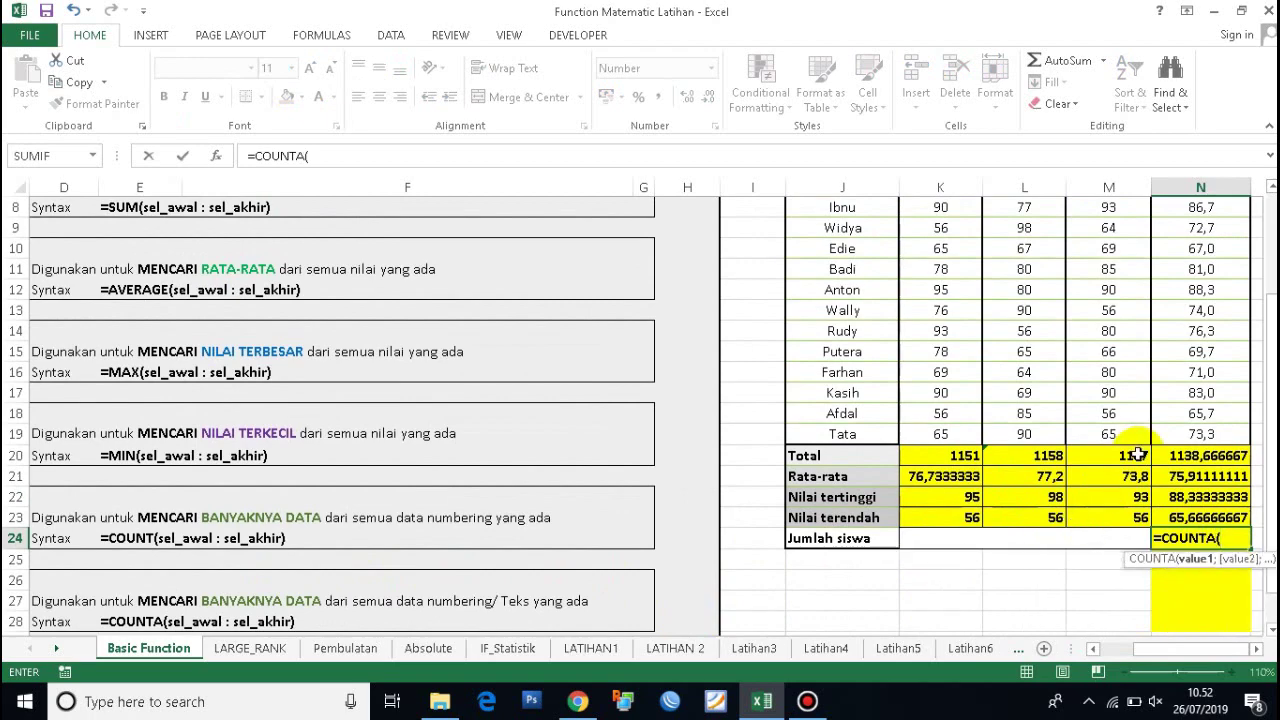
Complete =COUNTA(J5:J19) over the student names and check that N24 shows 15.
{"action": "scroll", "coordinate": [886, 289], "scroll_direction": "up", "scroll_amount": 1}
{"action": "scroll", "coordinate": [886, 289], "scroll_direction": "up", "scroll_amount": 1}
{"action": "left_click_drag", "start_coordinate": [840, 309], "coordinate": [858, 599]}
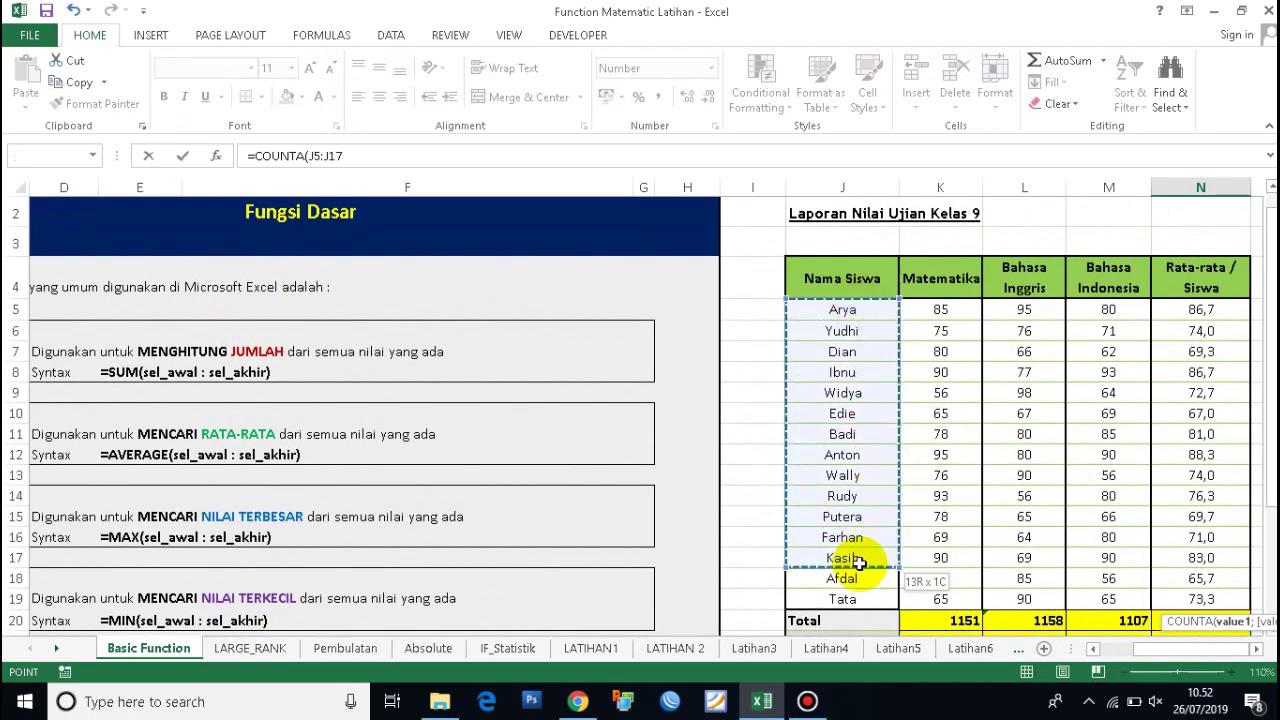
{"action": "scroll", "coordinate": [1118, 564], "scroll_direction": "down", "scroll_amount": 1}
{"action": "type", "text": ")"}
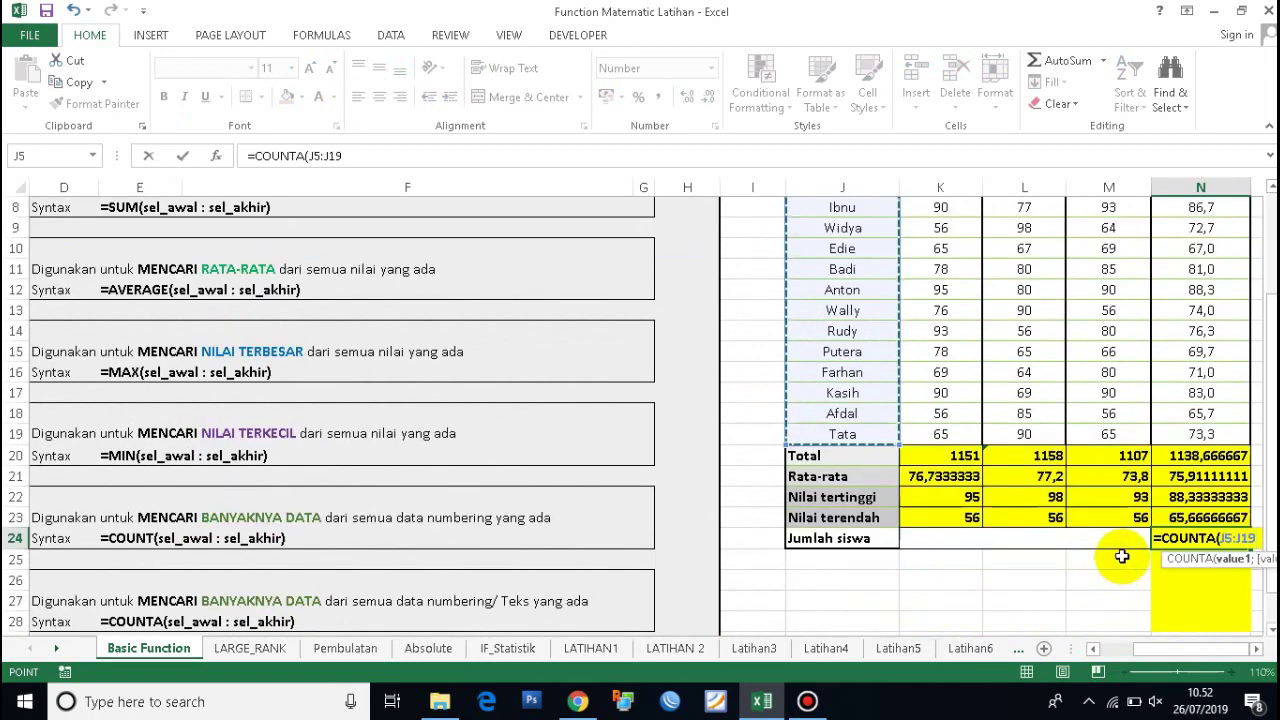
{"action": "key", "text": "Return"}
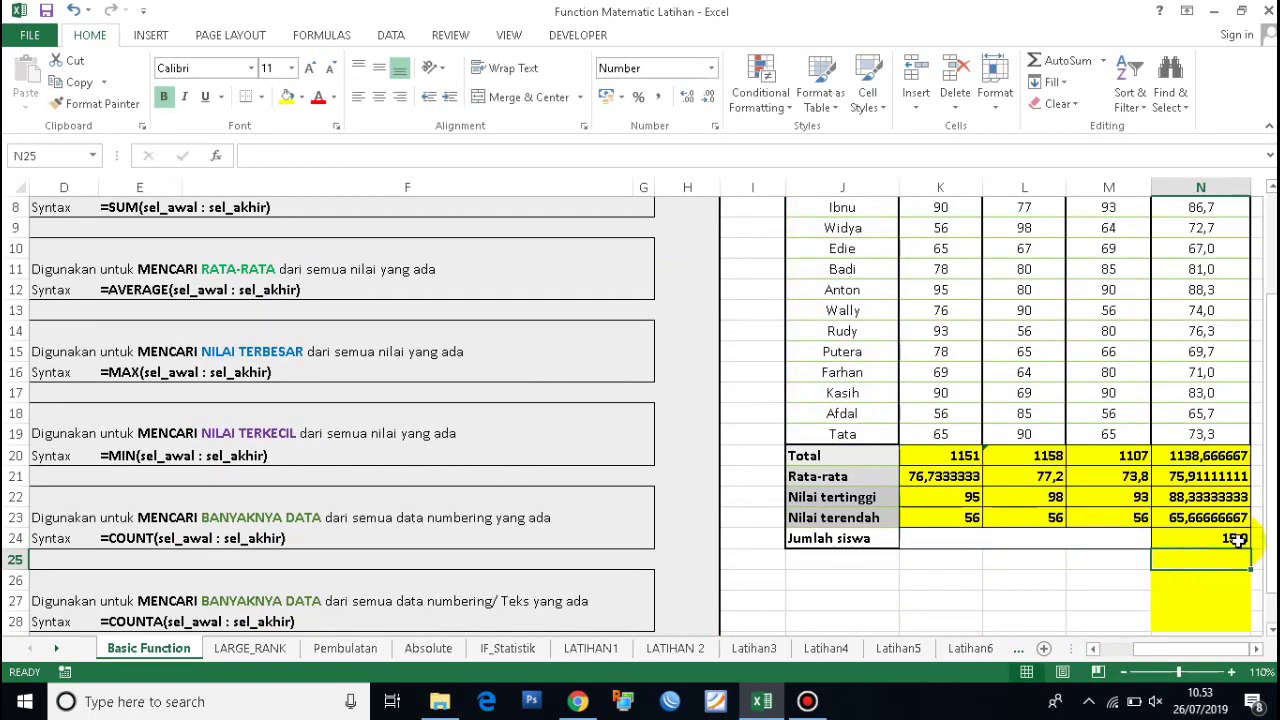
{"action": "left_click", "coordinate": [1230, 538]}
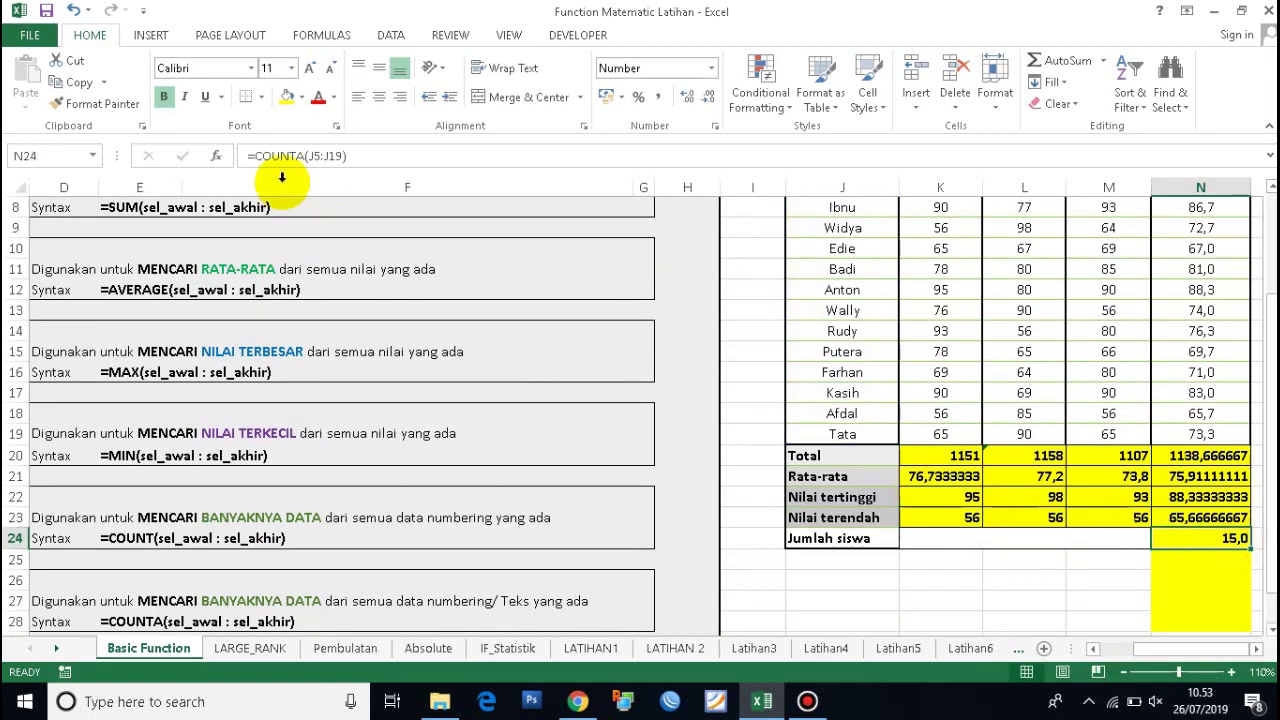
{"action": "left_click", "coordinate": [304, 157]}
{"action": "key", "text": "BackSpace"}
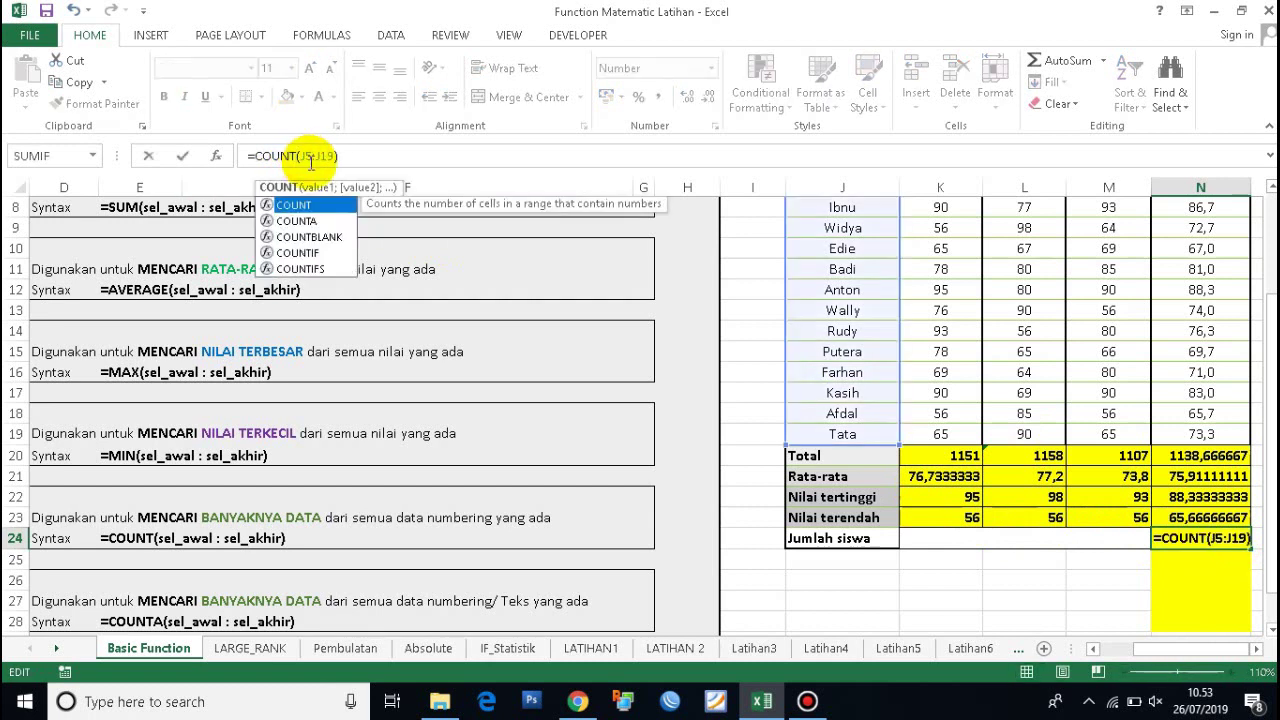
{"action": "key", "text": "Return"}
{"action": "left_click", "coordinate": [1197, 537]}
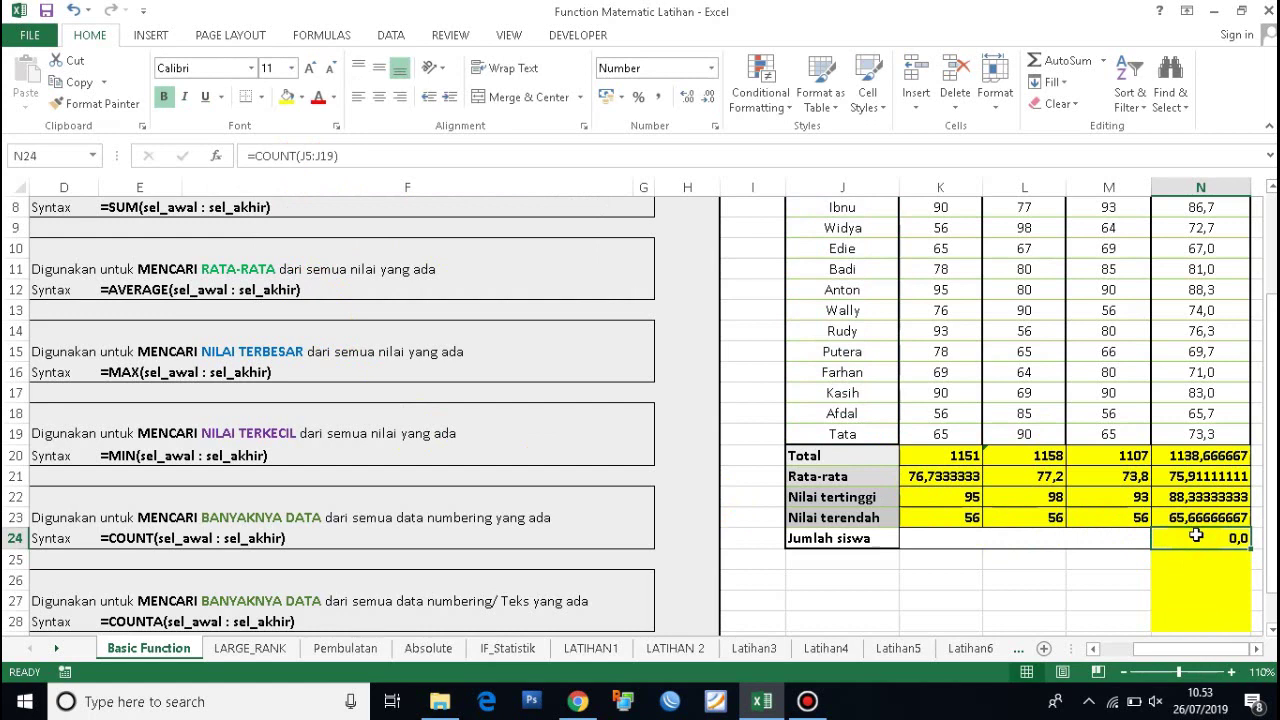
{"action": "left_click", "coordinate": [1256, 648]}
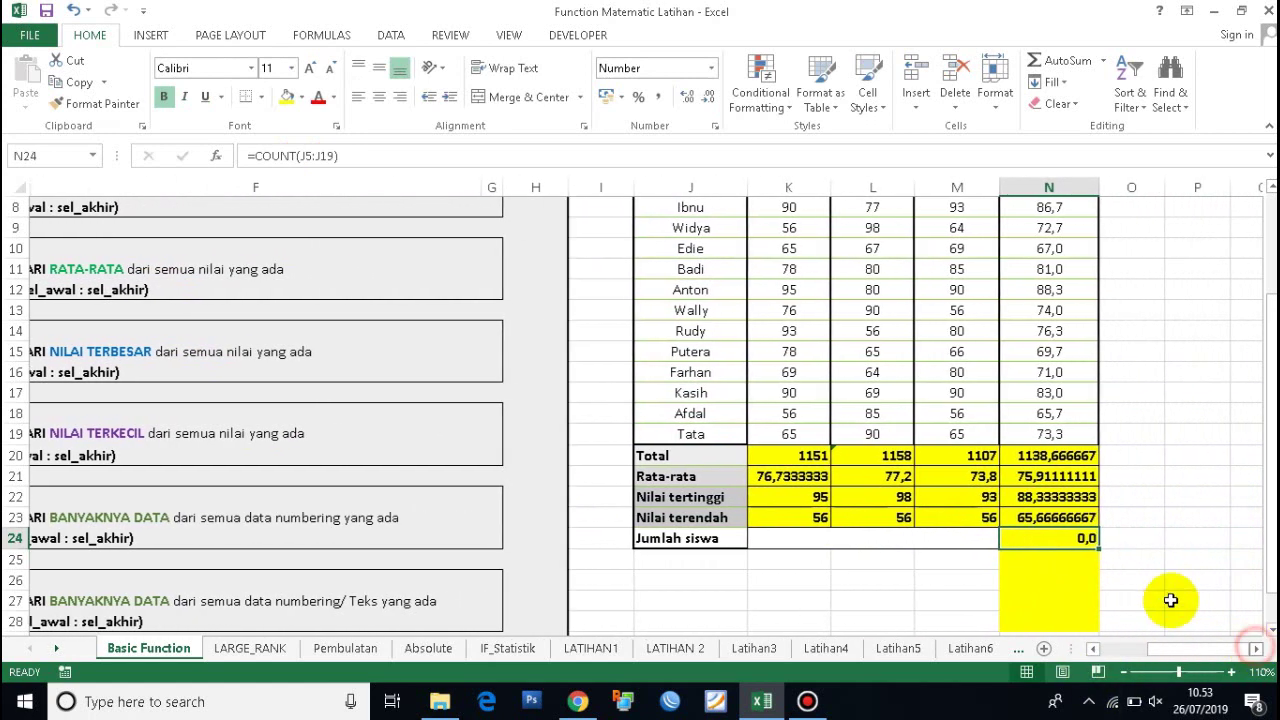
{"action": "scroll", "coordinate": [820, 414], "scroll_direction": "up", "scroll_amount": 3}
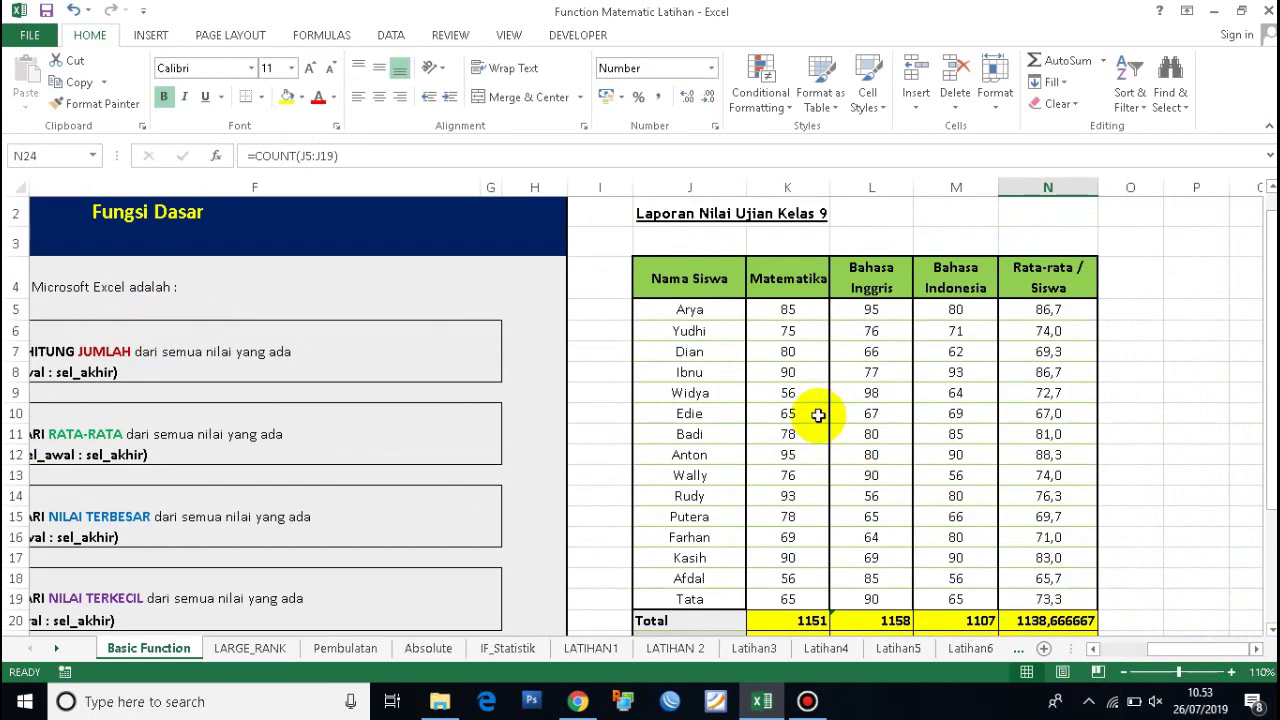
{"action": "scroll", "coordinate": [884, 516], "scroll_direction": "down", "scroll_amount": 2}
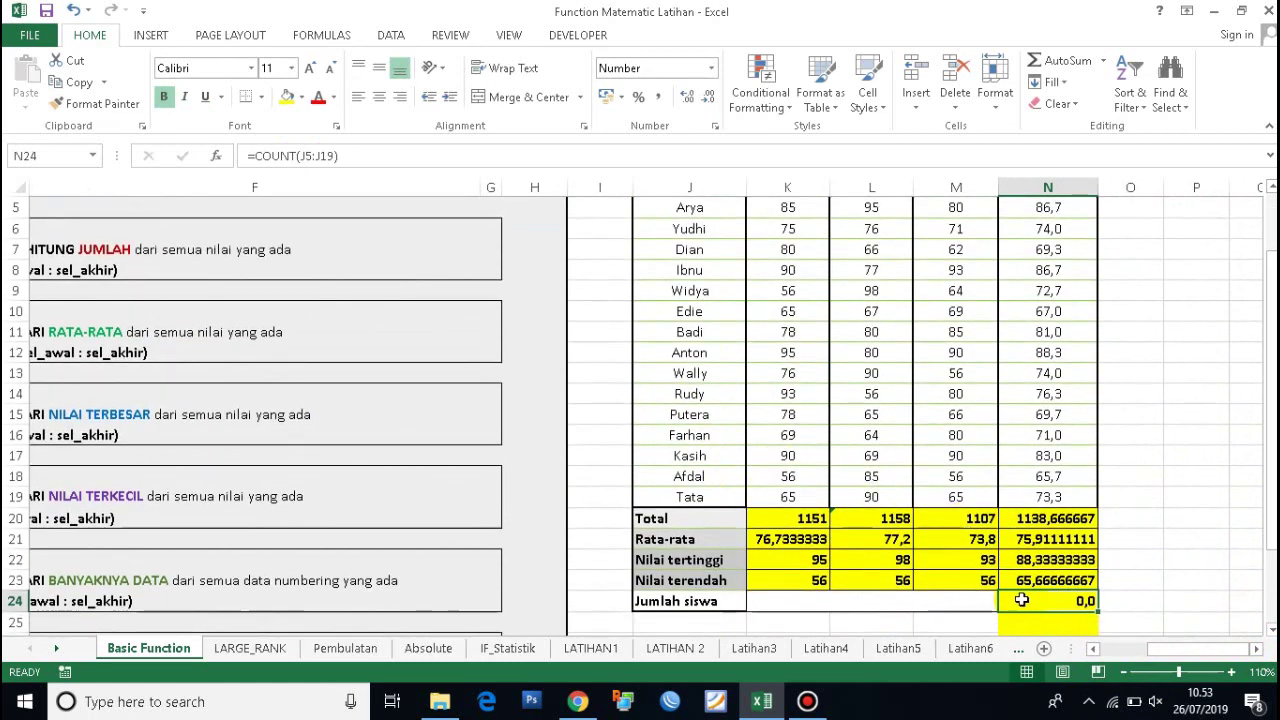
{"action": "scroll", "coordinate": [1022, 598], "scroll_direction": "down", "scroll_amount": 1}
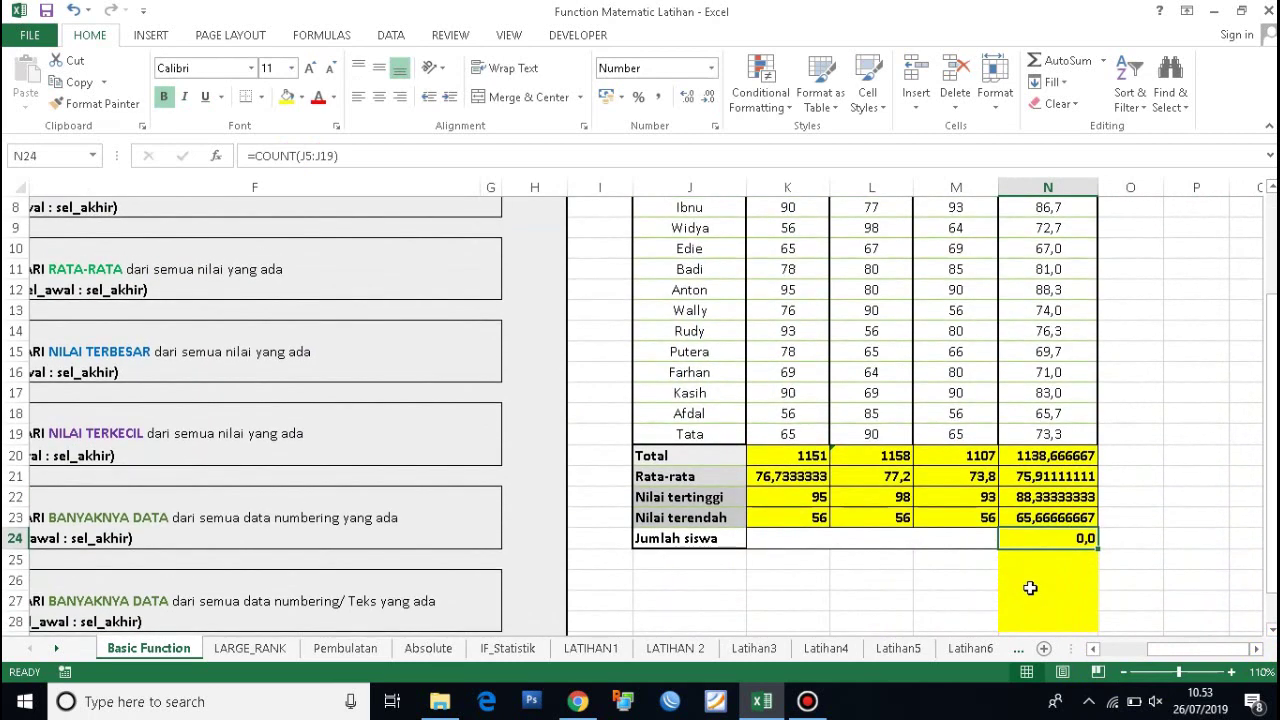
{"action": "left_click", "coordinate": [293, 157]}
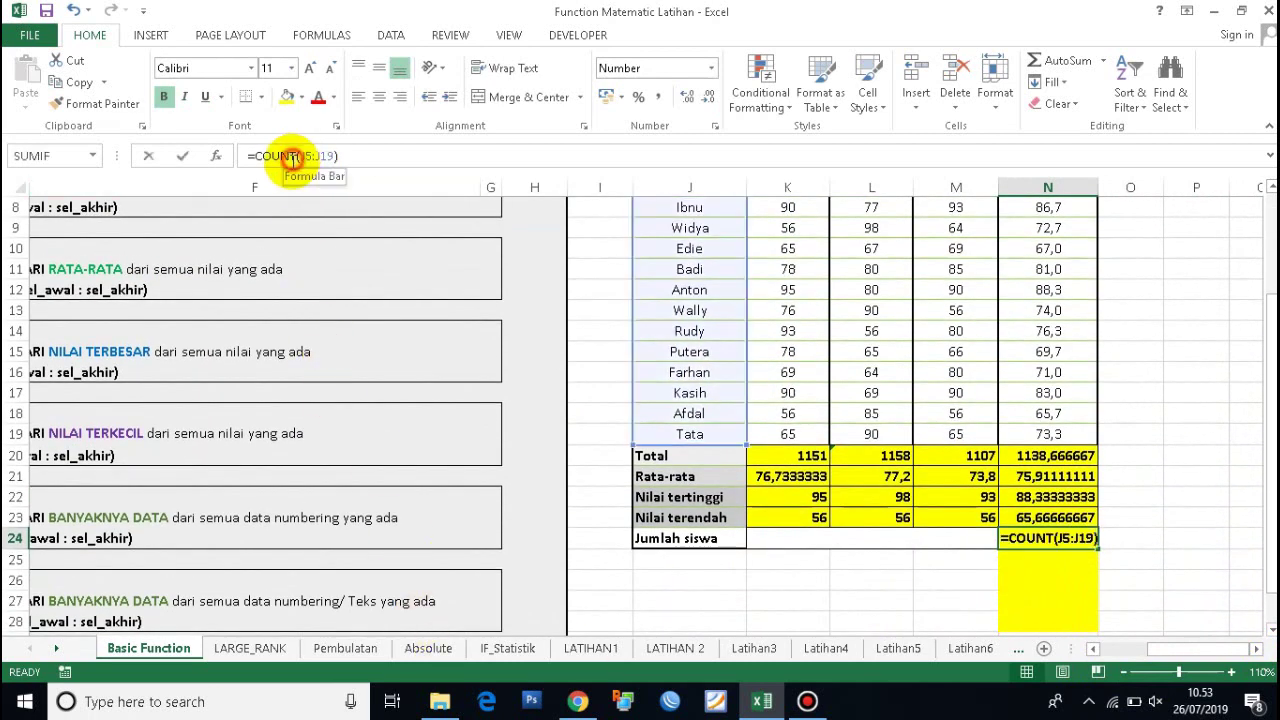
{"action": "type", "text": "s"}
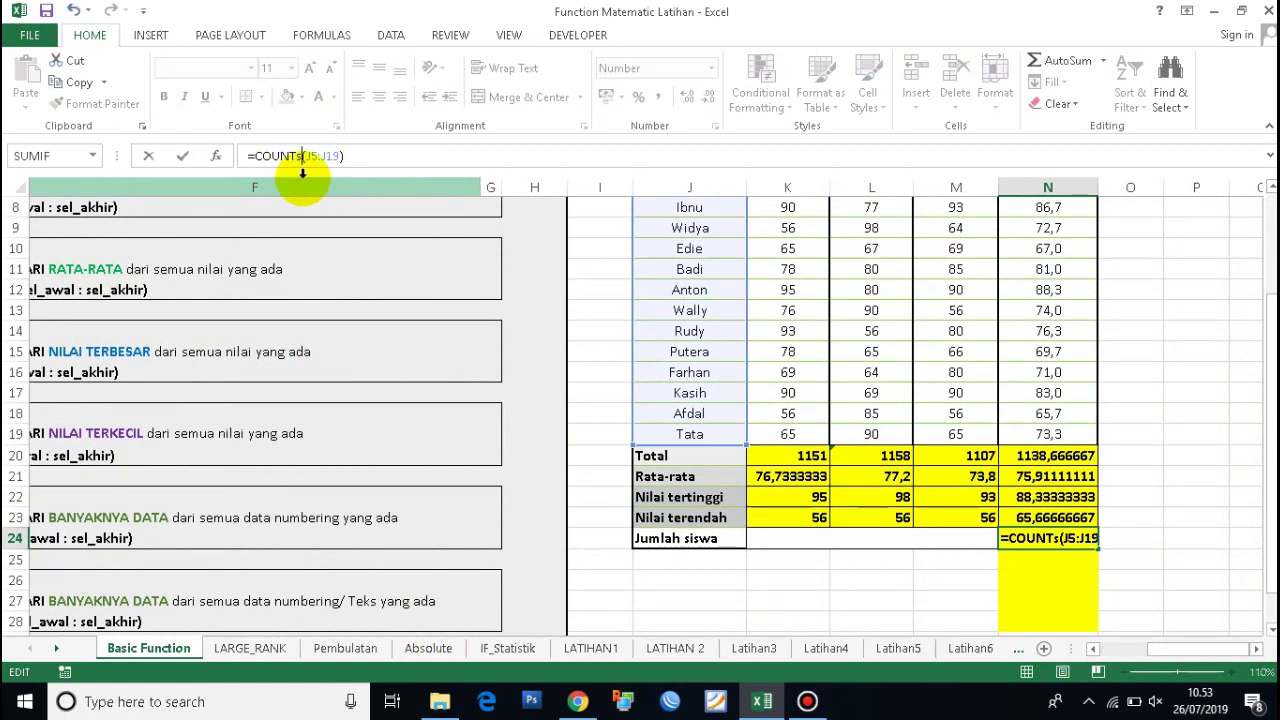
{"action": "key", "text": "BackSpace"}
{"action": "type", "text": "A"}
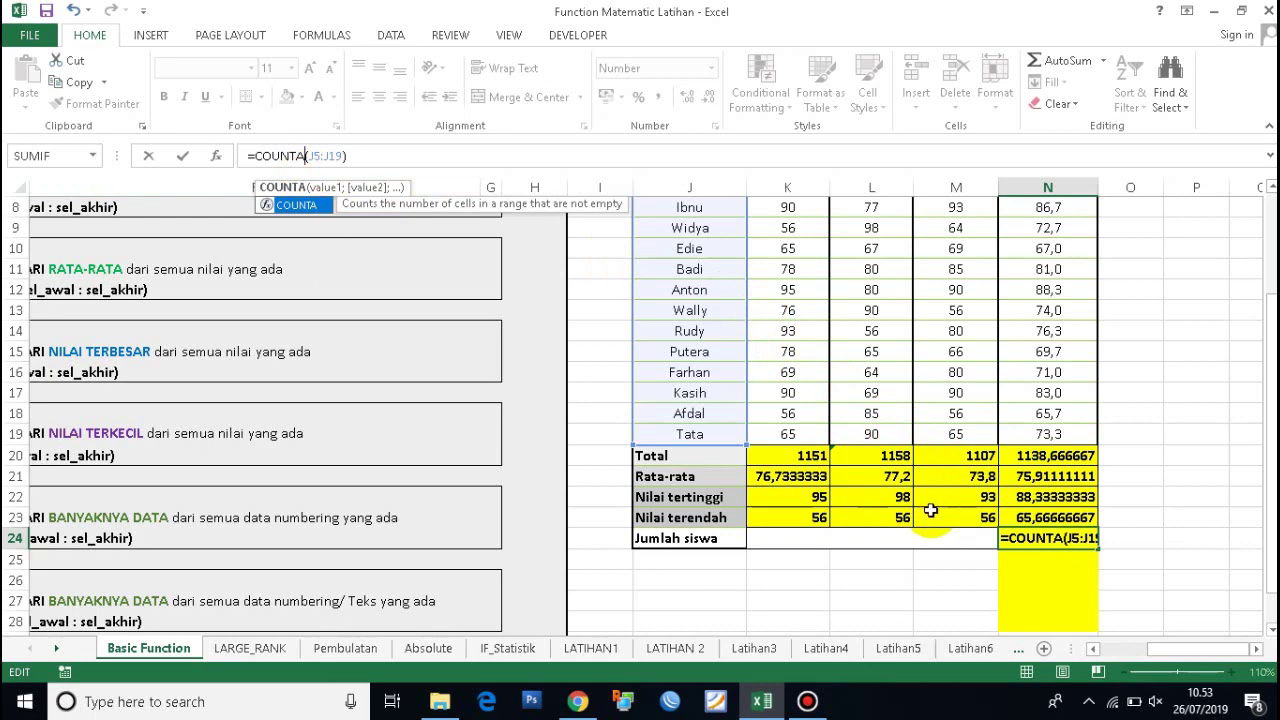
{"action": "key", "text": "Return"}
{"action": "left_click", "coordinate": [1063, 540]}
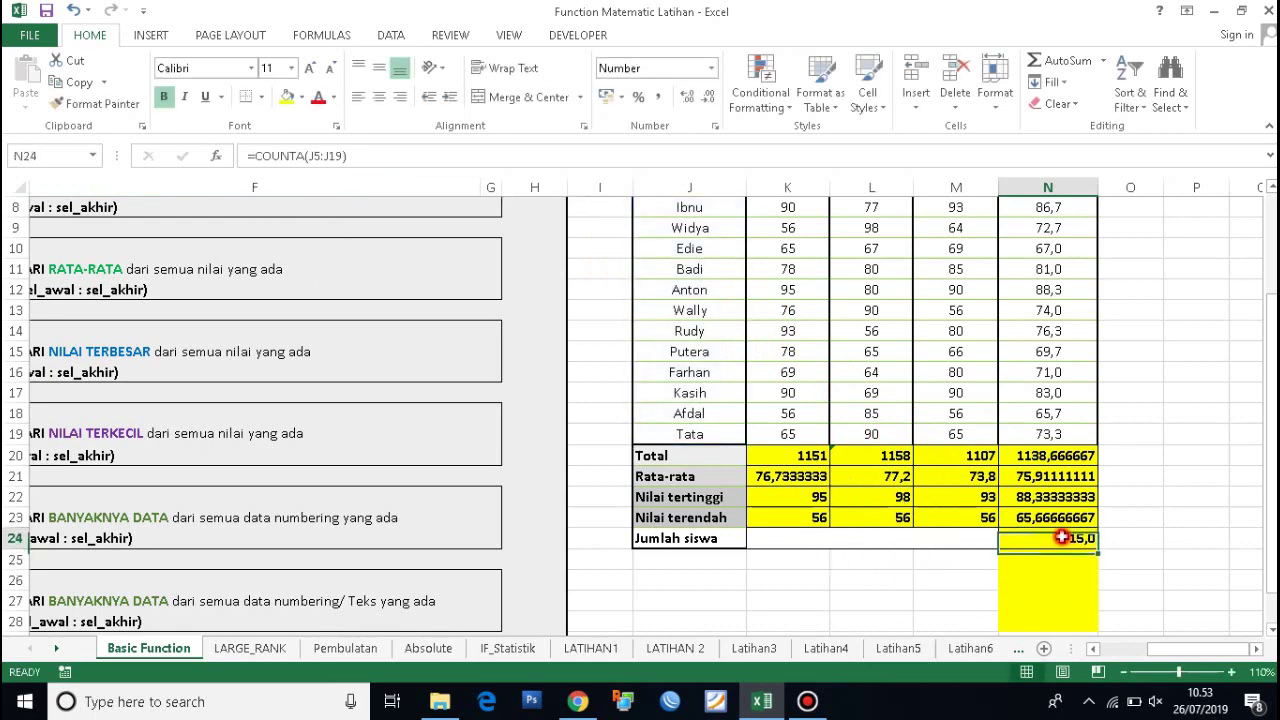
{"action": "scroll", "coordinate": [980, 531], "scroll_direction": "up", "scroll_amount": 3}
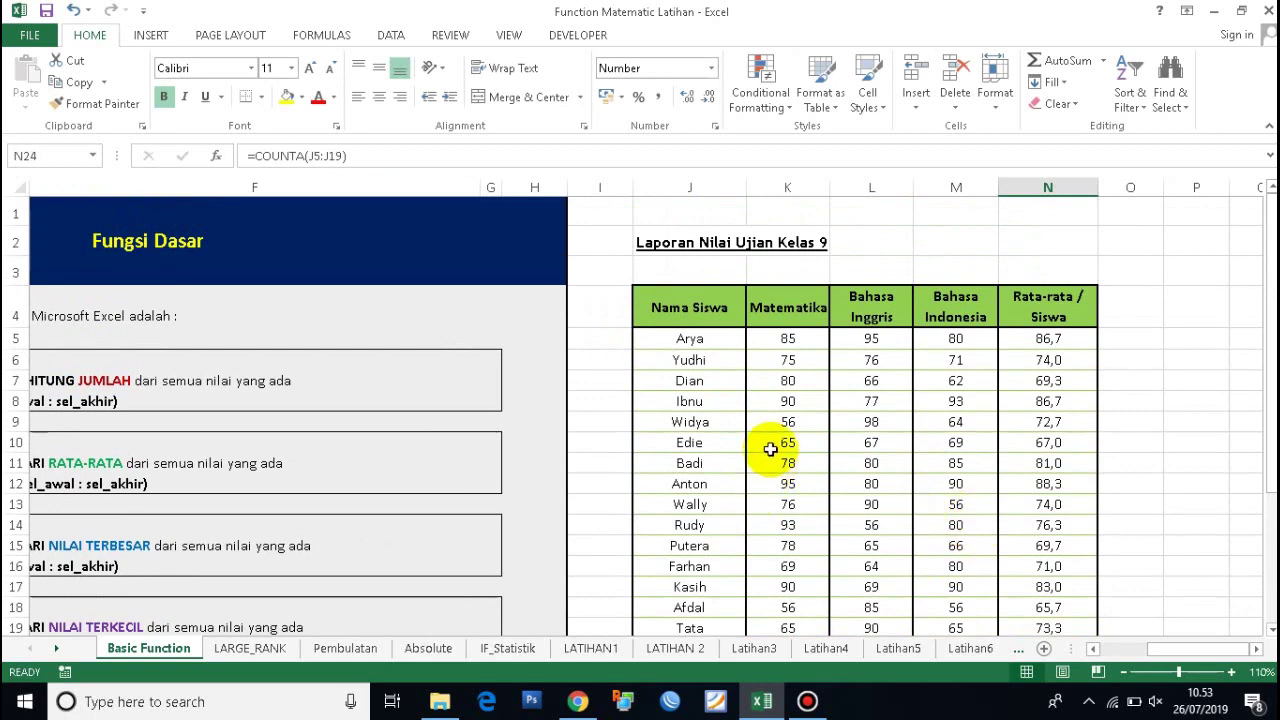
{"action": "scroll", "coordinate": [775, 460], "scroll_direction": "down", "scroll_amount": 3}
{"action": "scroll", "coordinate": [805, 495], "scroll_direction": "up", "scroll_amount": 3}
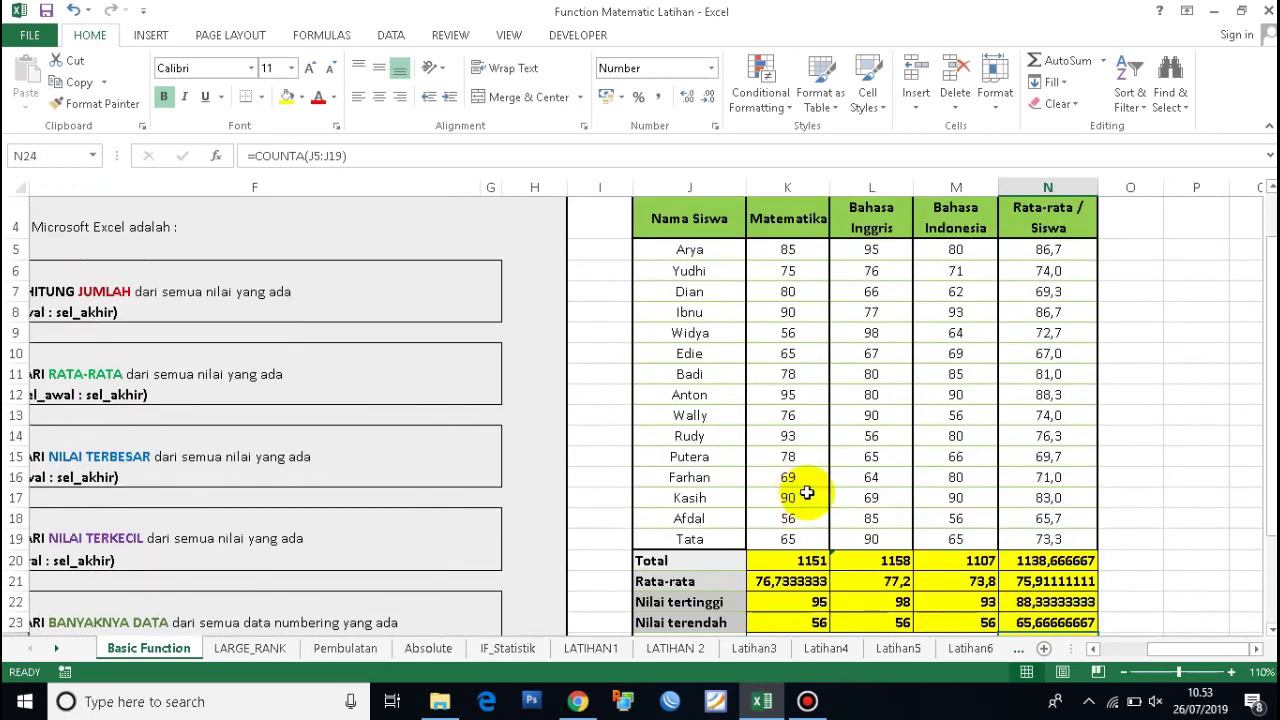
{"action": "scroll", "coordinate": [812, 520], "scroll_direction": "down", "scroll_amount": 3}
{"action": "scroll", "coordinate": [810, 527], "scroll_direction": "up", "scroll_amount": 2}
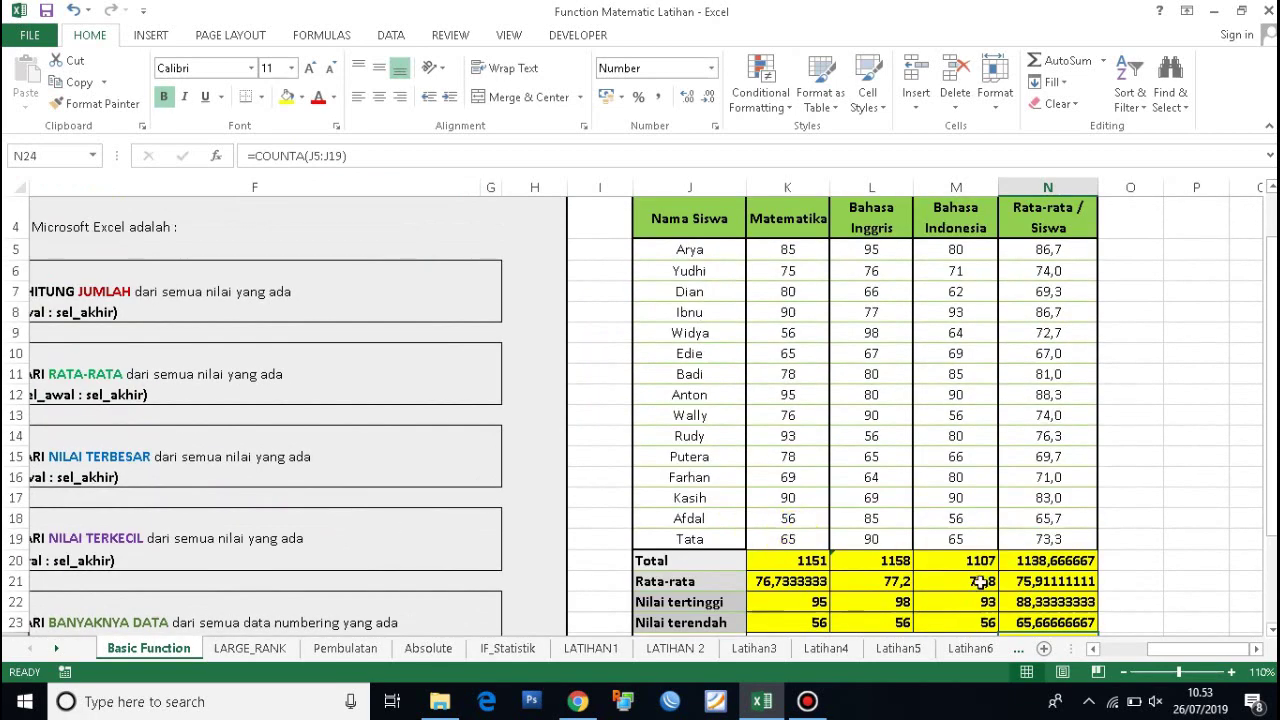
{"action": "left_click_drag", "start_coordinate": [1169, 652], "coordinate": [1120, 649]}
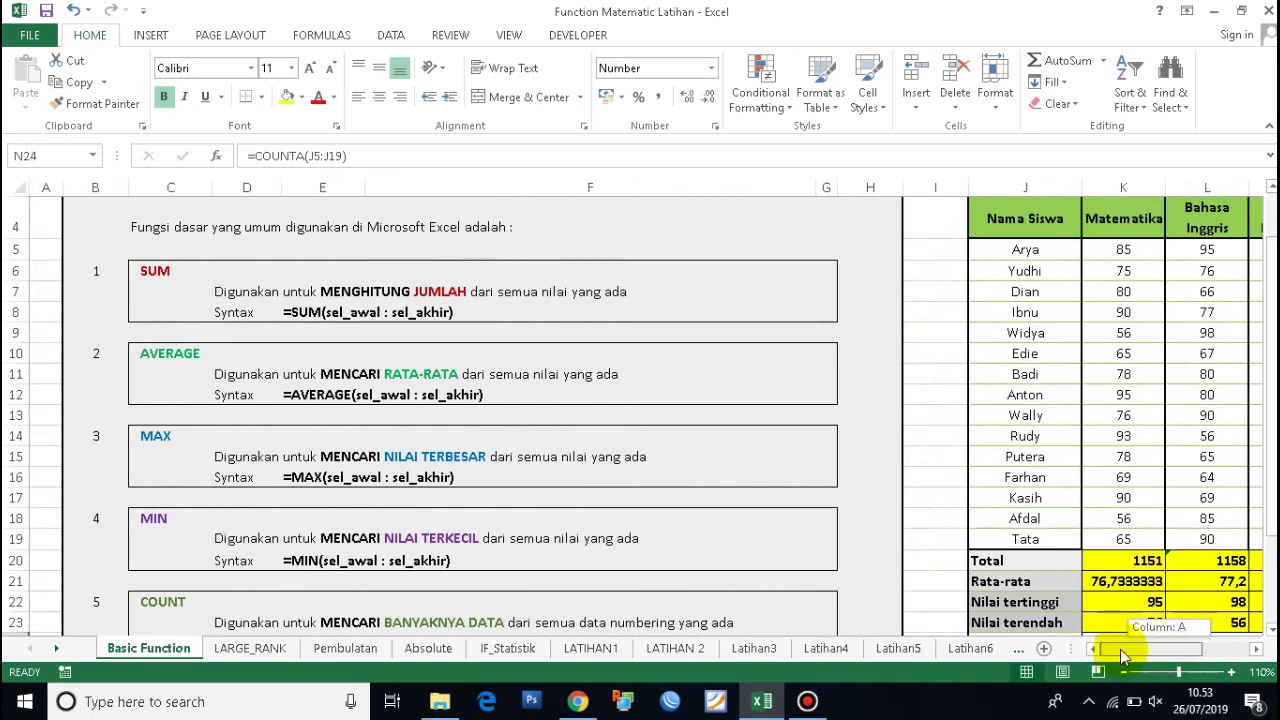
{"action": "scroll", "coordinate": [779, 548], "scroll_direction": "up", "scroll_amount": 1}
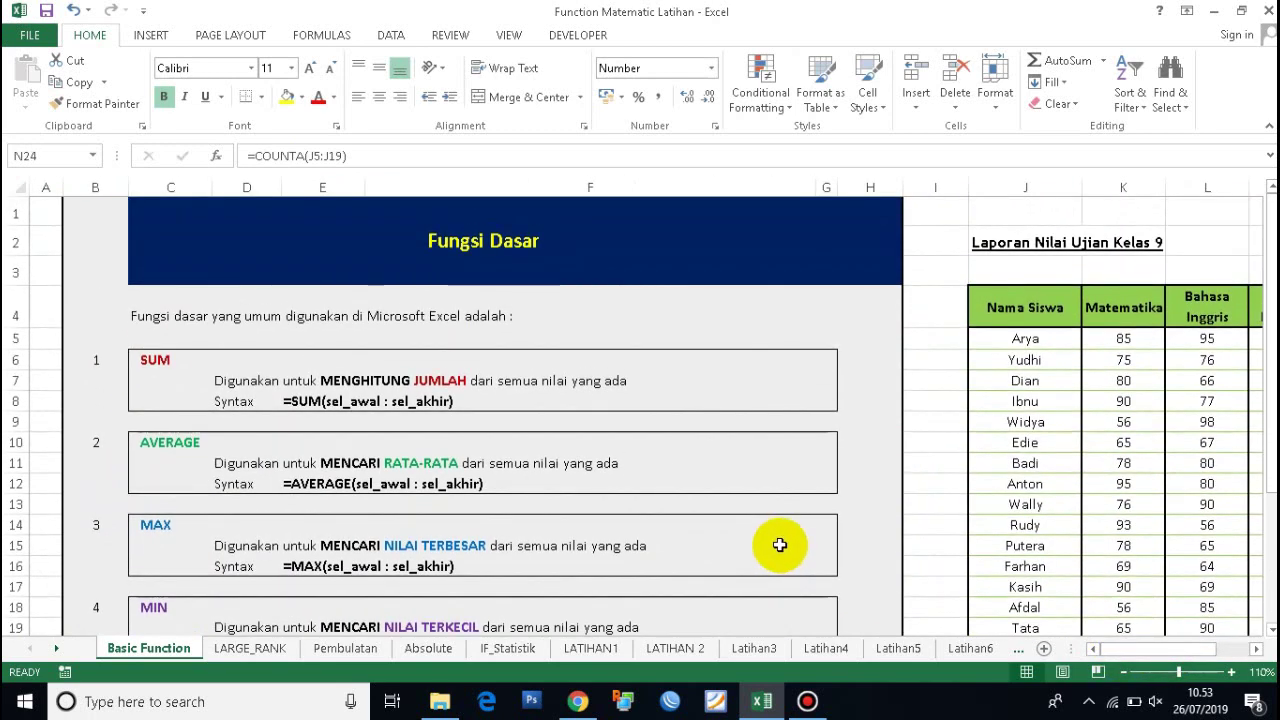